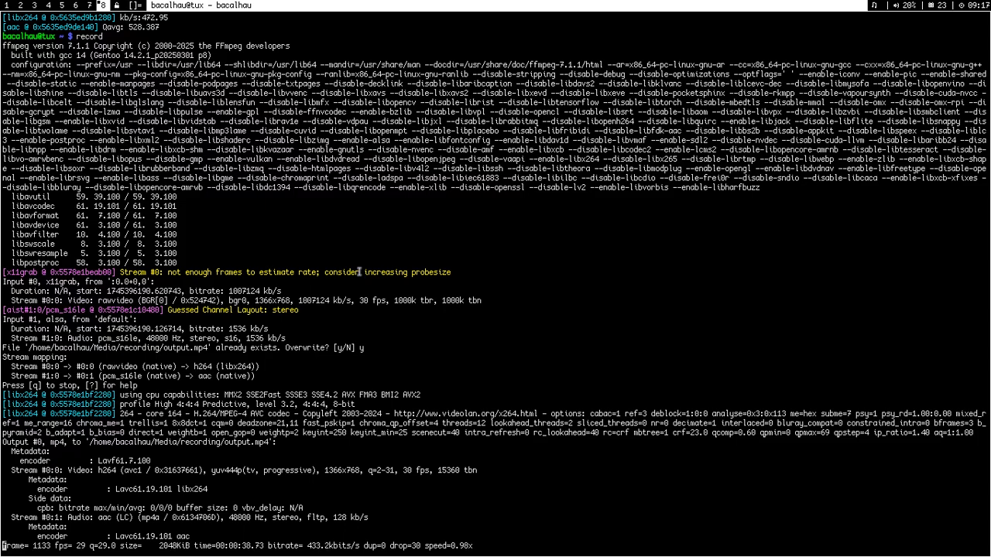
Step: Switch to the empty second workspace and launch the LibreWolf browser
{"action": "key", "text": "super+2"}
{"action": "key", "text": "super+p"}
{"action": "type", "text": "libre"}
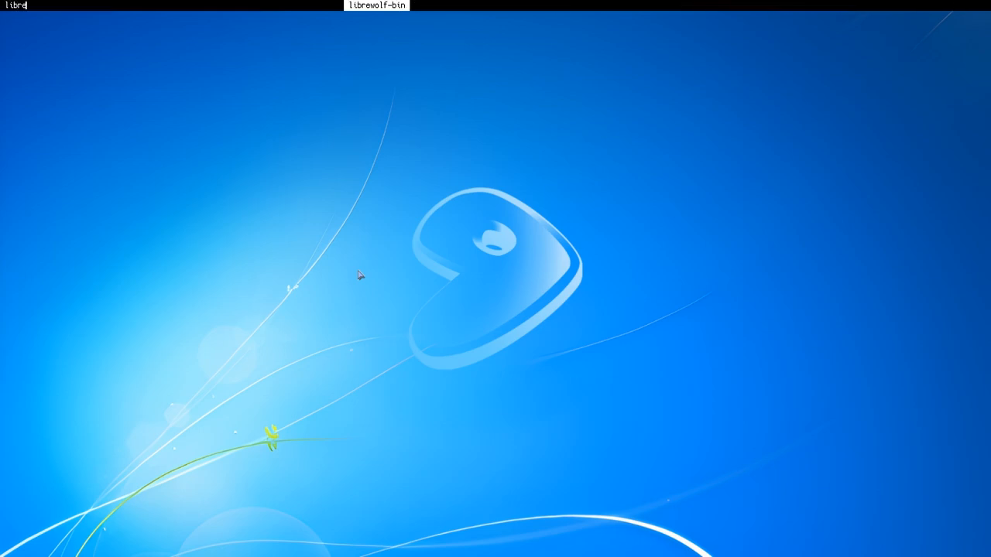
{"action": "key", "text": "Return"}
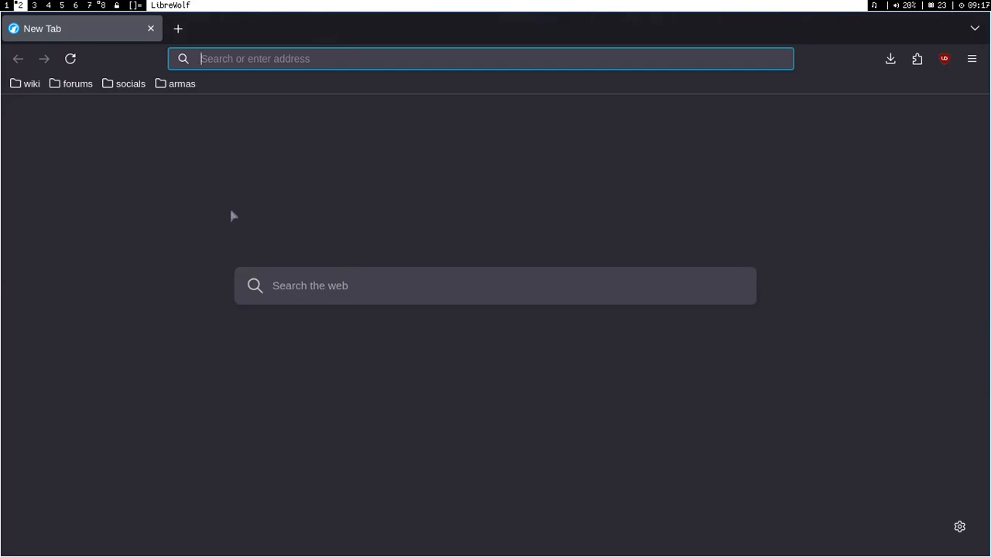
Step: Search the web for "slade doom" and open the SLADE Downloads page
{"action": "type", "text": "slade"}
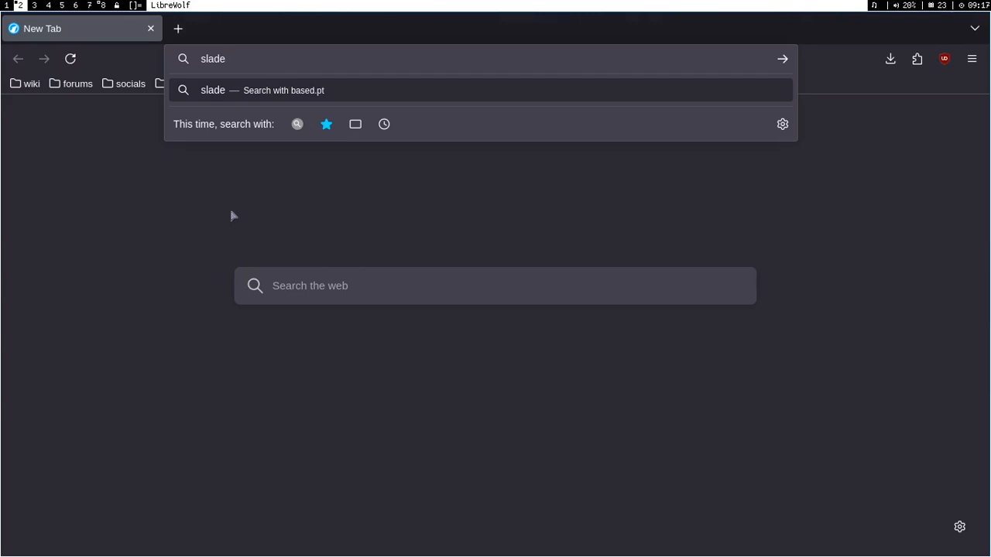
{"action": "type", "text": " docs"}
{"action": "key", "text": "Return"}
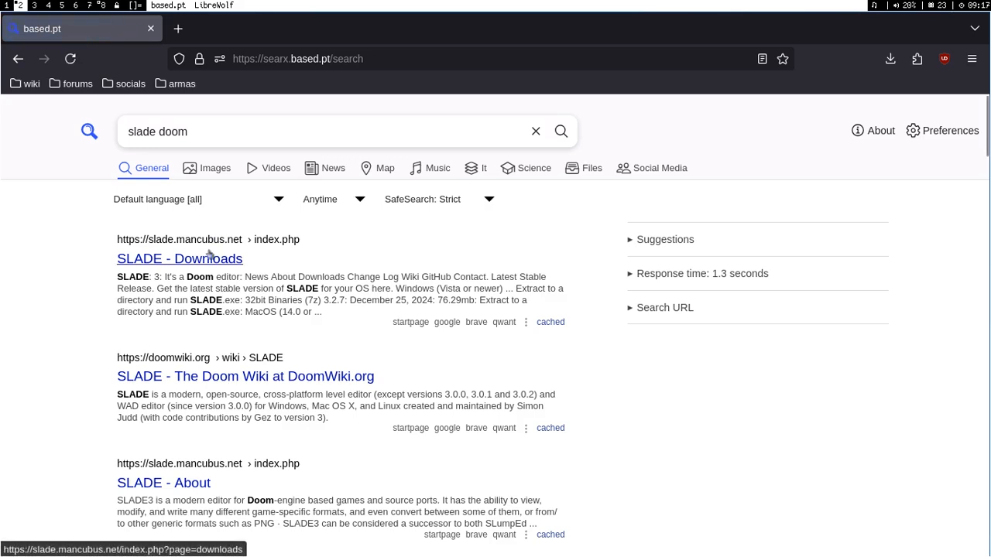
{"action": "left_click", "coordinate": [211, 256]}
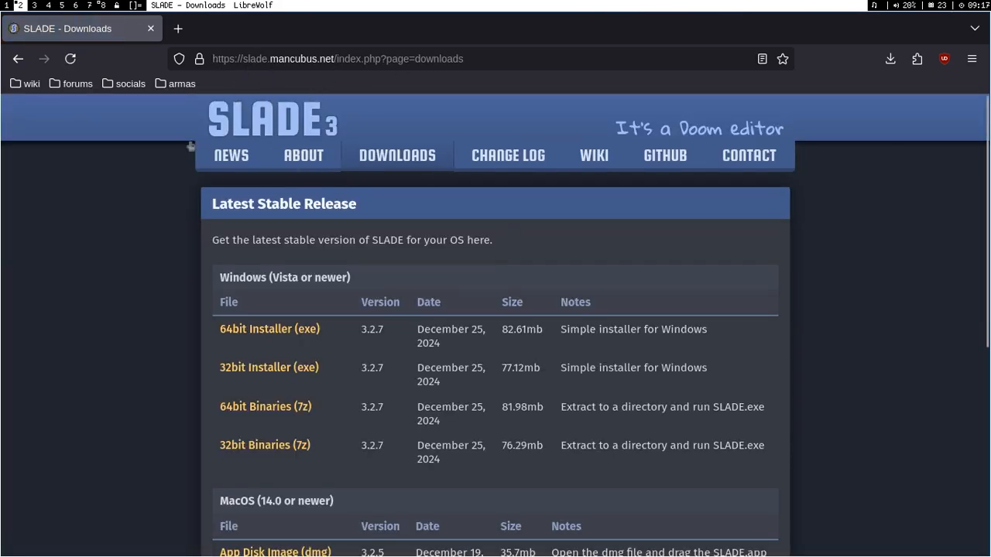
Step: From the Linux Downloads section, open the page on other Linux installation options in a new tab and switch to it
{"action": "scroll", "coordinate": [96, 269], "scroll_direction": "down", "scroll_amount": 2}
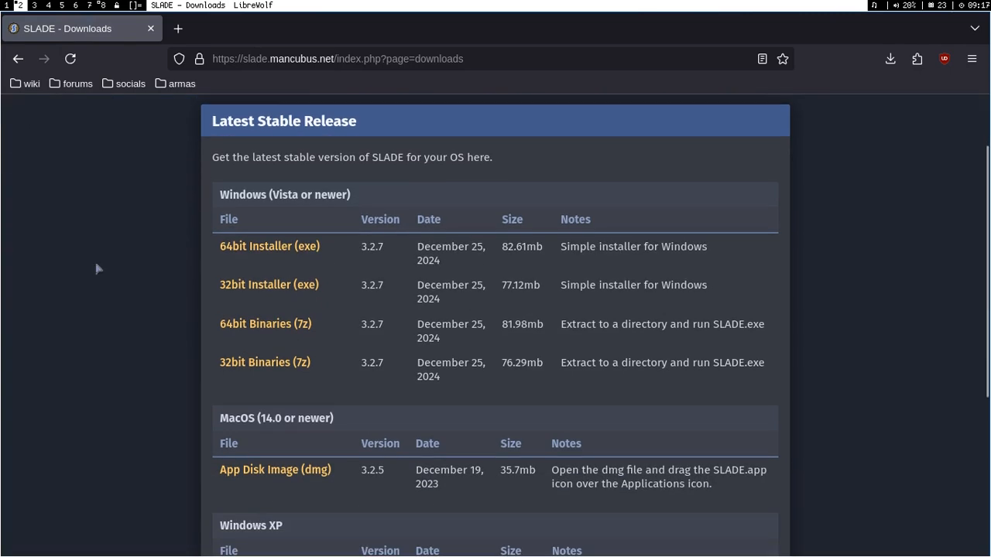
{"action": "scroll", "coordinate": [267, 304], "scroll_direction": "down", "scroll_amount": 5}
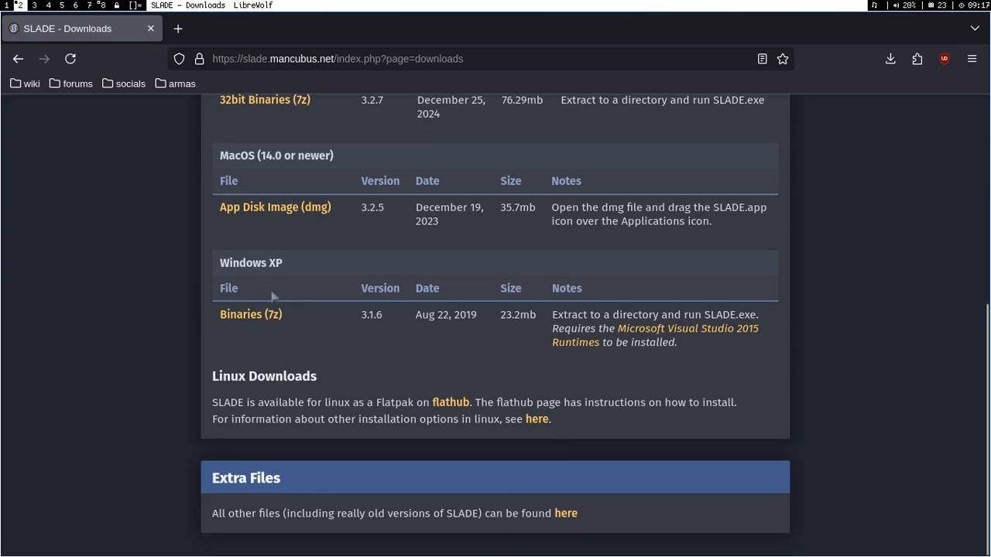
{"action": "scroll", "coordinate": [310, 313], "scroll_direction": "up", "scroll_amount": 4}
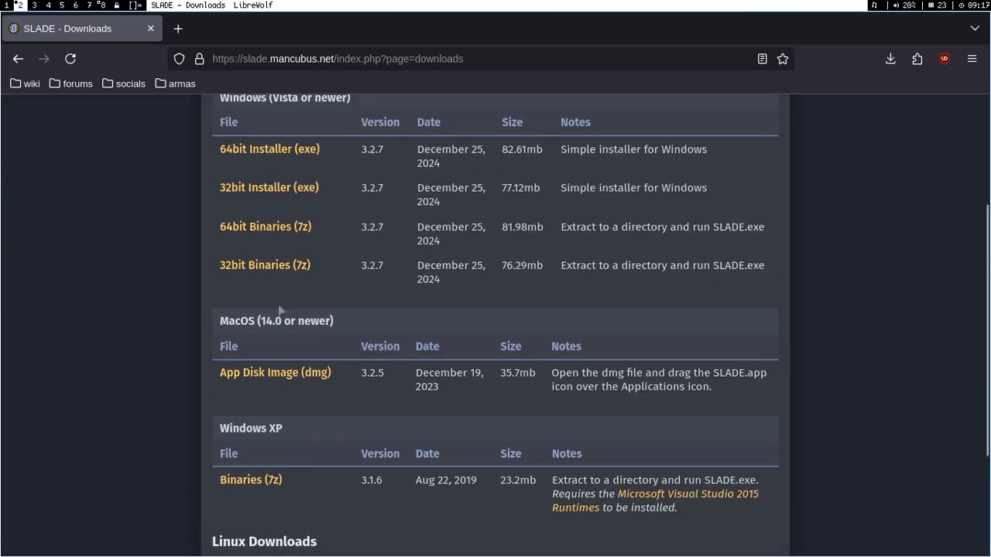
{"action": "scroll", "coordinate": [280, 310], "scroll_direction": "down", "scroll_amount": 4}
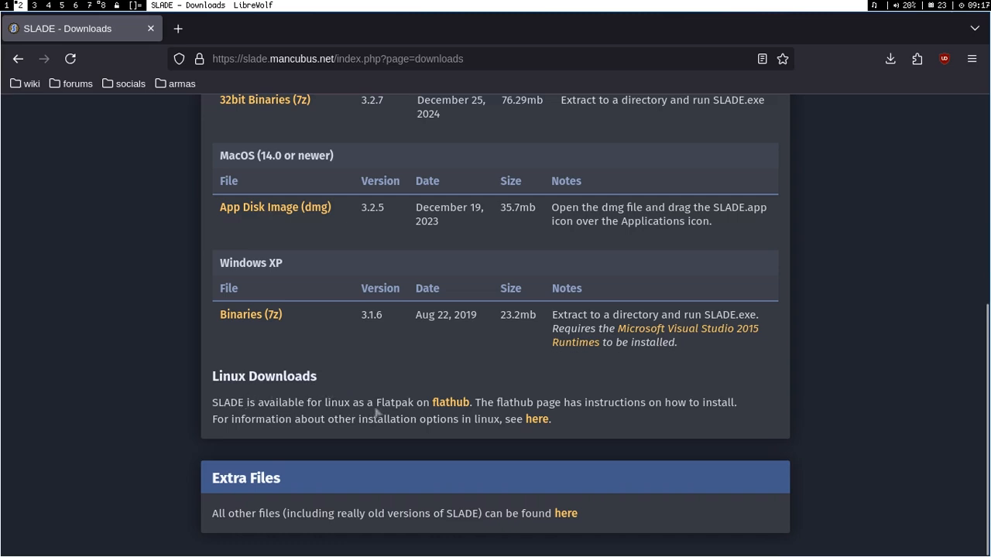
{"action": "left_click_drag", "start_coordinate": [380, 403], "coordinate": [415, 407]}
{"action": "left_click", "coordinate": [414, 408]}
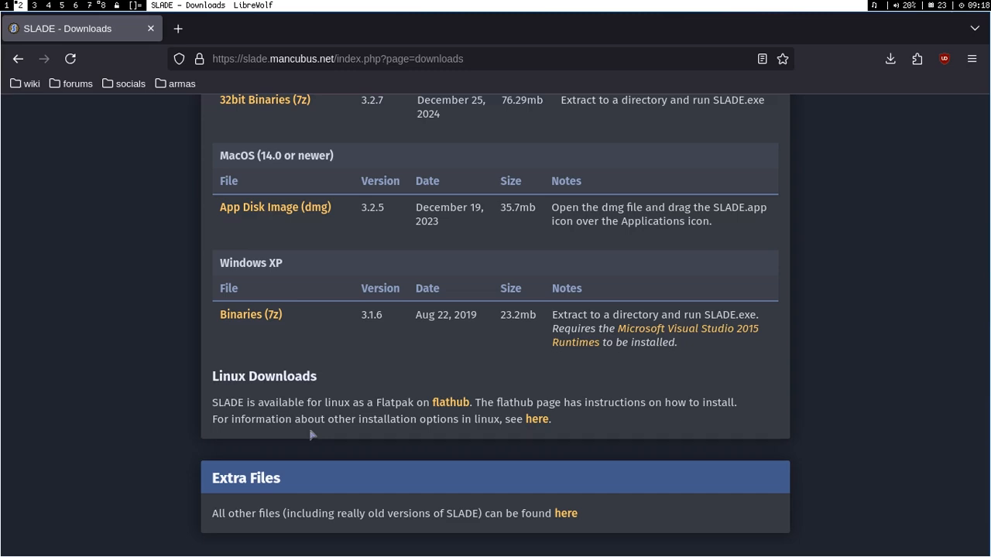
{"action": "middle_click", "coordinate": [536, 419]}
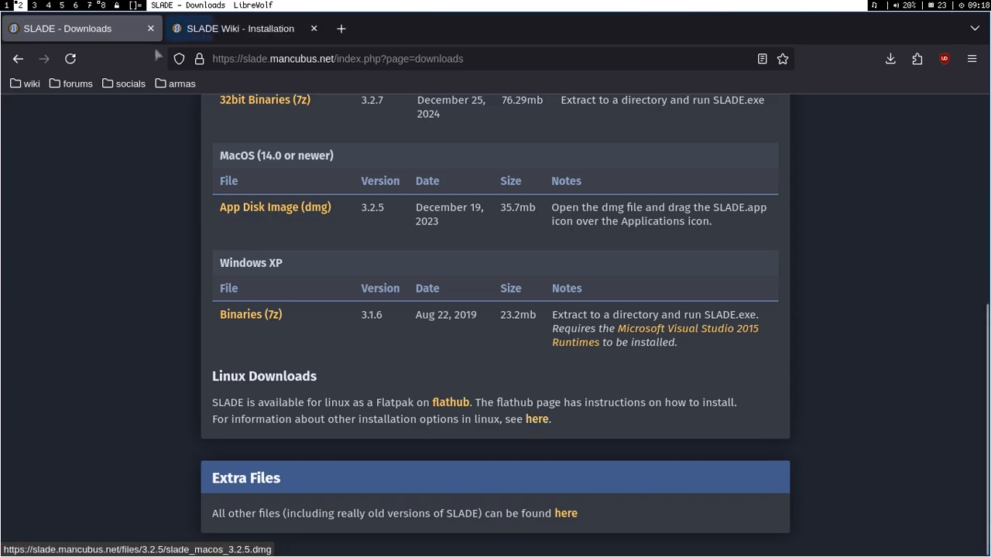
{"action": "left_click", "coordinate": [236, 28]}
Step: Review the Installation page's Linux instructions, covering the Debian and Ubuntu repository commands and the SLADE install commands
{"action": "scroll", "coordinate": [217, 175], "scroll_direction": "down", "scroll_amount": 3}
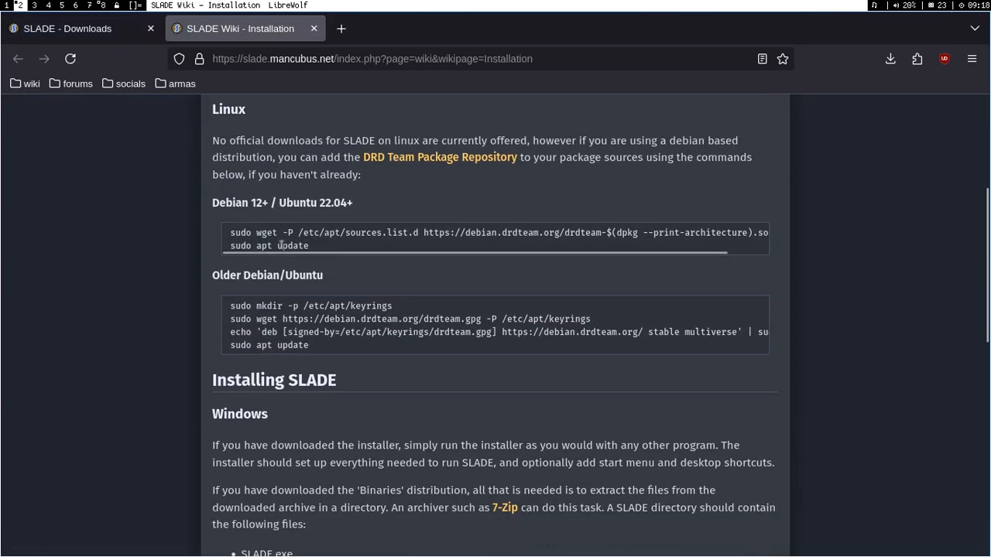
{"action": "scroll", "coordinate": [284, 263], "scroll_direction": "up", "scroll_amount": 3}
{"action": "scroll", "coordinate": [283, 263], "scroll_direction": "down", "scroll_amount": 3}
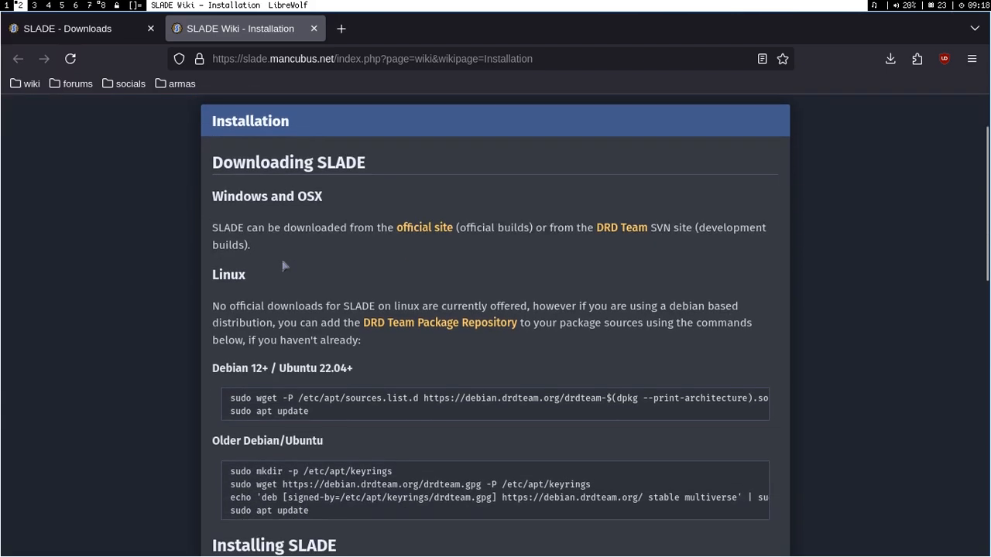
{"action": "left_click_drag", "start_coordinate": [480, 250], "coordinate": [180, 261]}
{"action": "left_click_drag", "start_coordinate": [230, 231], "coordinate": [292, 236]}
{"action": "left_click", "coordinate": [293, 242]}
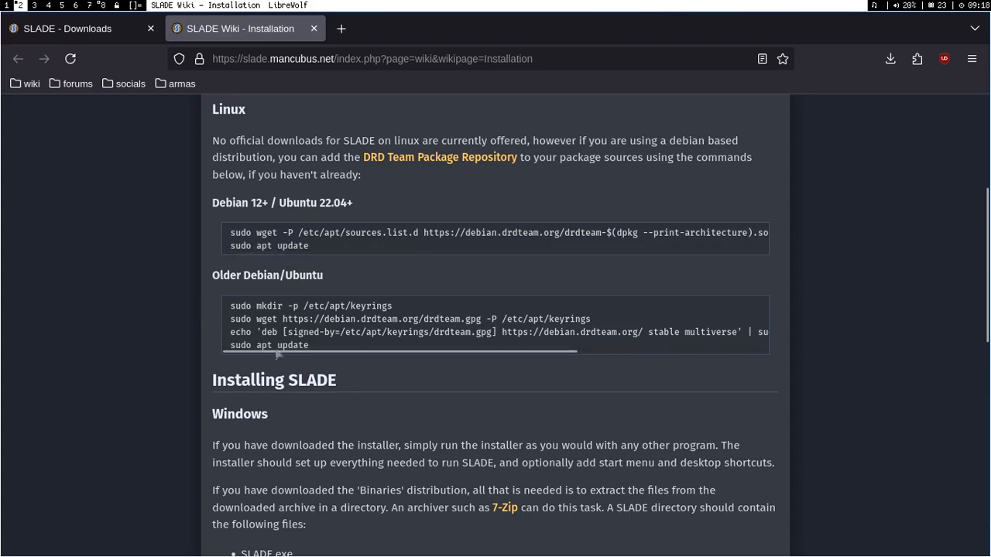
{"action": "scroll", "coordinate": [302, 346], "scroll_direction": "down", "scroll_amount": 2}
{"action": "scroll", "coordinate": [542, 325], "scroll_direction": "down", "scroll_amount": 3}
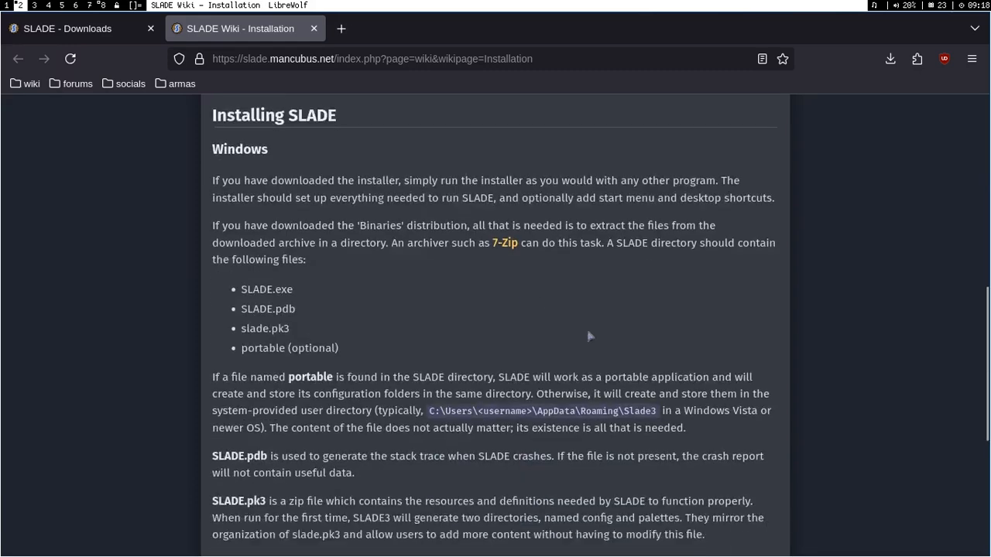
{"action": "scroll", "coordinate": [589, 336], "scroll_direction": "down", "scroll_amount": 4}
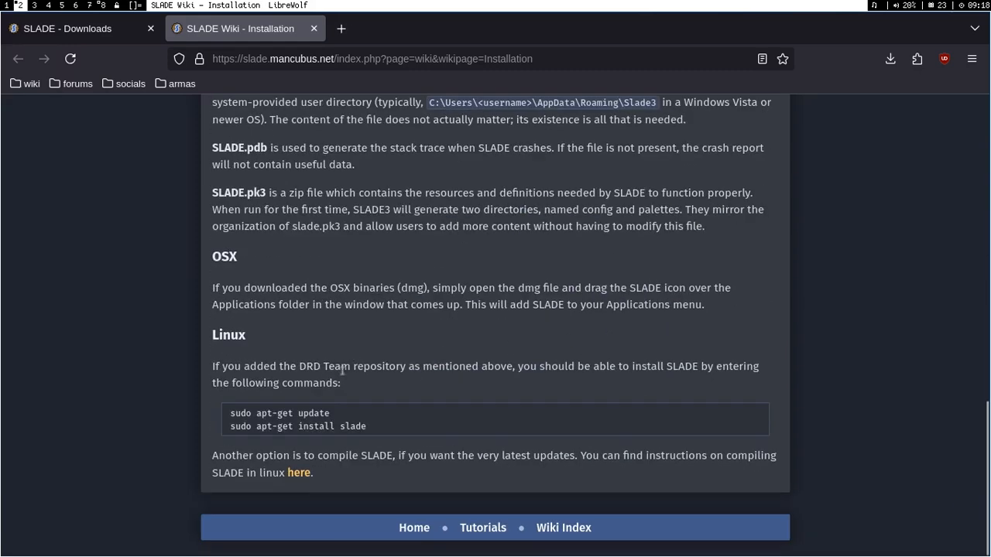
{"action": "scroll", "coordinate": [365, 380], "scroll_direction": "up", "scroll_amount": 5}
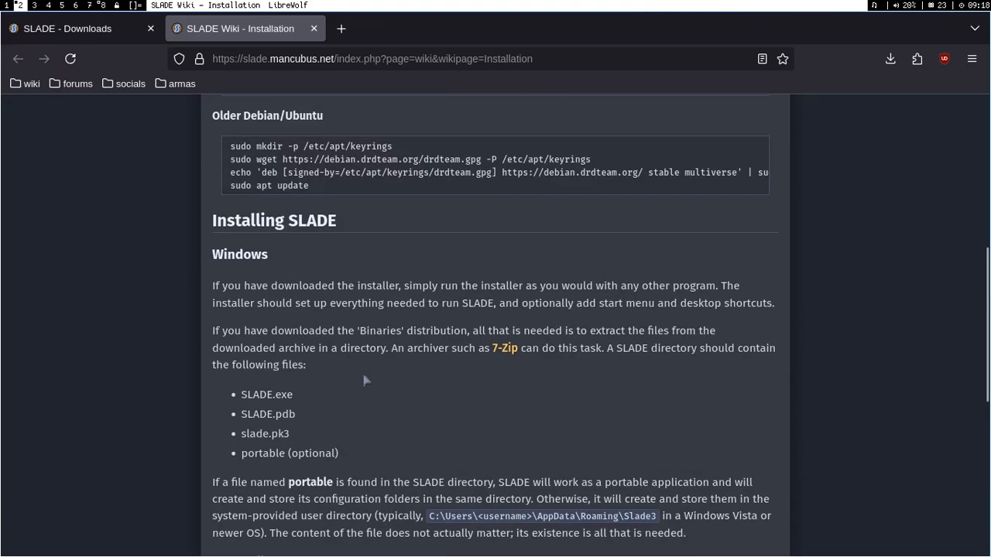
{"action": "scroll", "coordinate": [365, 380], "scroll_direction": "up", "scroll_amount": 4}
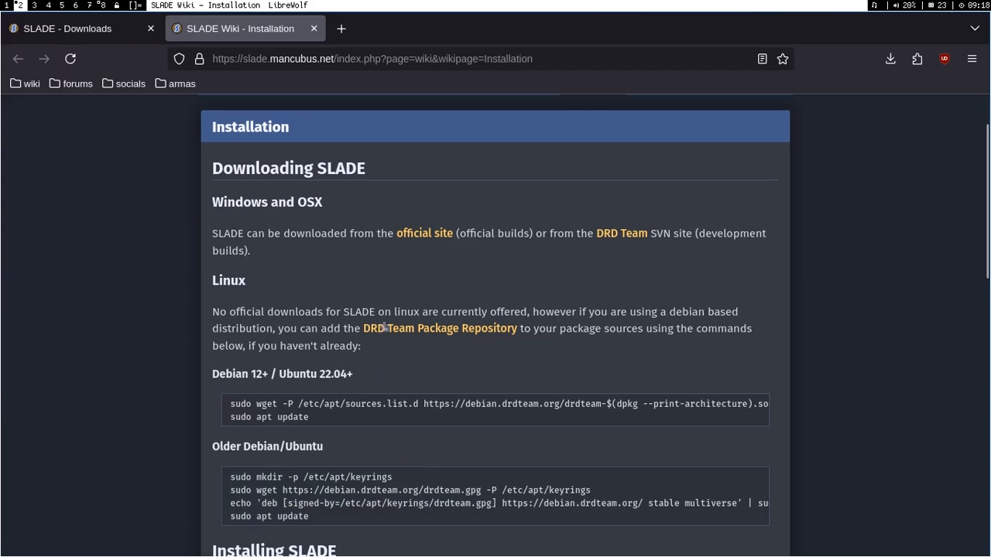
{"action": "scroll", "coordinate": [534, 268], "scroll_direction": "down", "scroll_amount": 12}
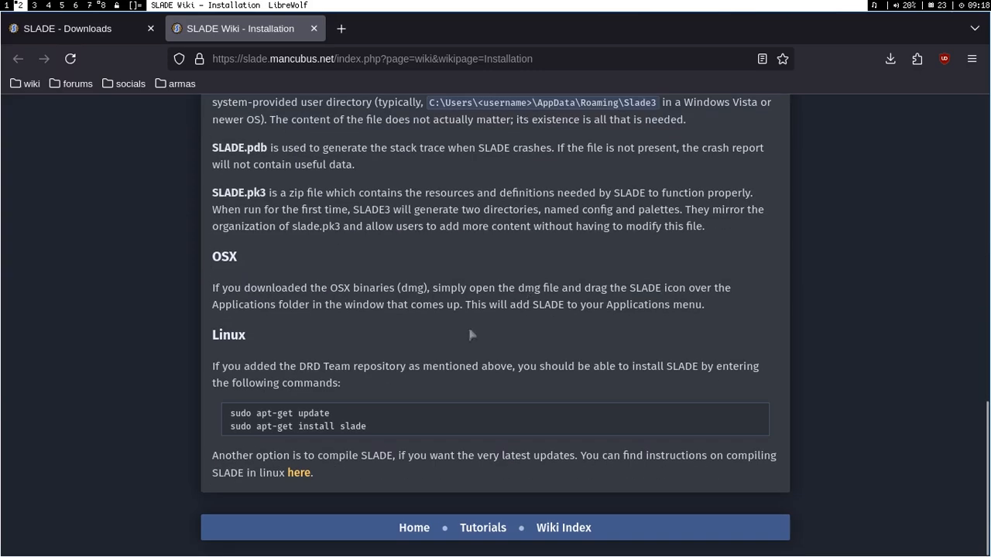
Step: Open the linked instructions on compiling SLADE in Linux and go to the Unix Compilation guide
{"action": "left_click", "coordinate": [299, 472]}
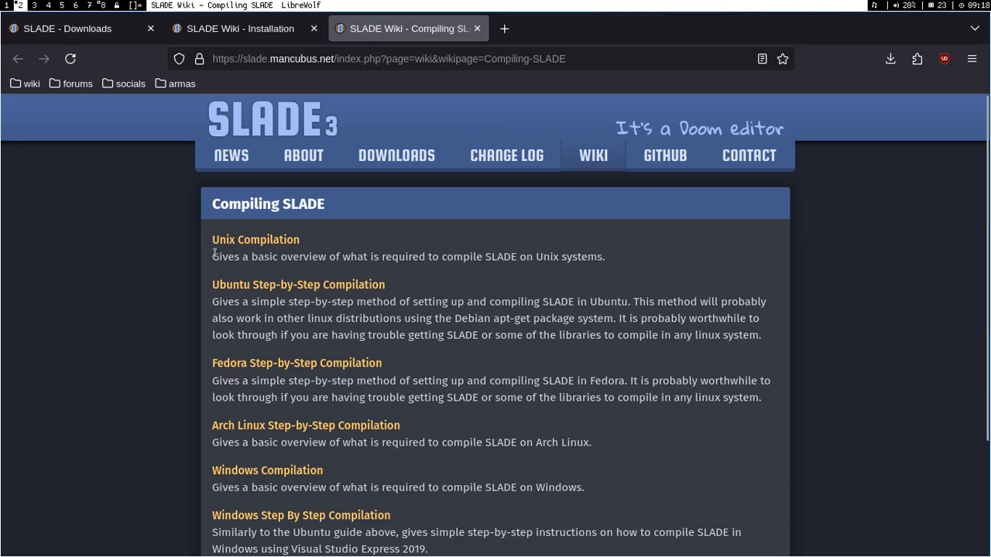
{"action": "scroll", "coordinate": [213, 242], "scroll_direction": "down", "scroll_amount": 3}
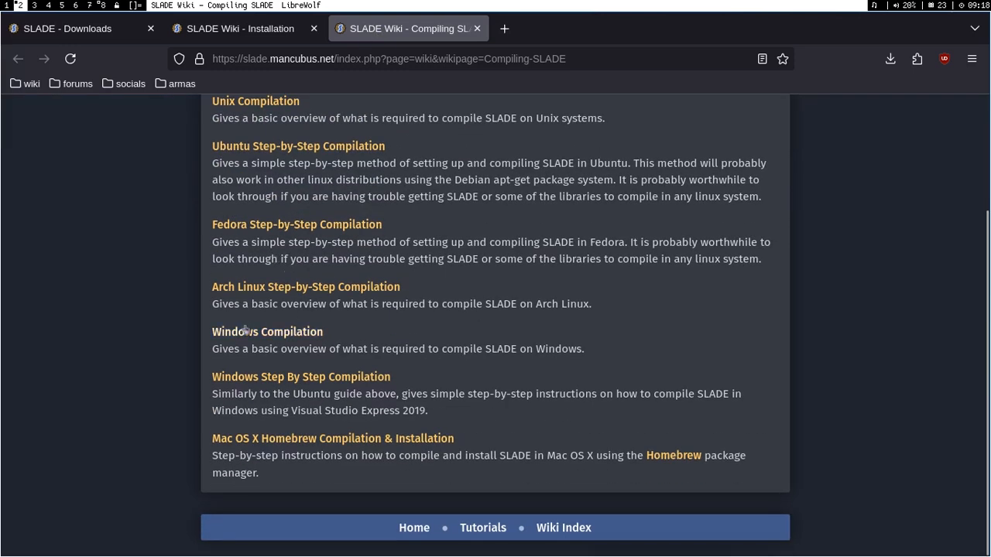
{"action": "scroll", "coordinate": [245, 267], "scroll_direction": "up", "scroll_amount": 2}
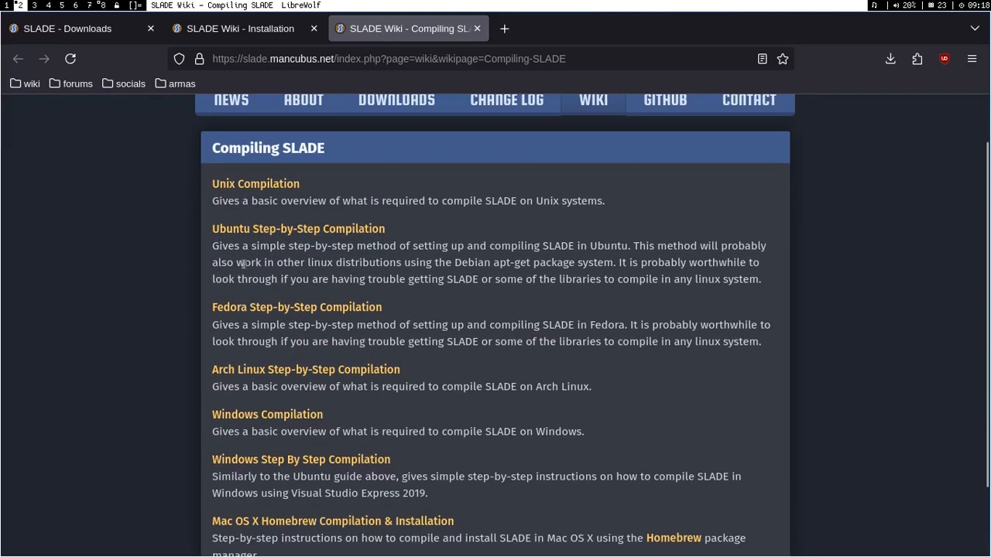
{"action": "left_click", "coordinate": [223, 183]}
Step: Read the Unix Compilation guide's required libraries and its instructions for compiling with CMake
{"action": "scroll", "coordinate": [223, 184], "scroll_direction": "down", "scroll_amount": 2}
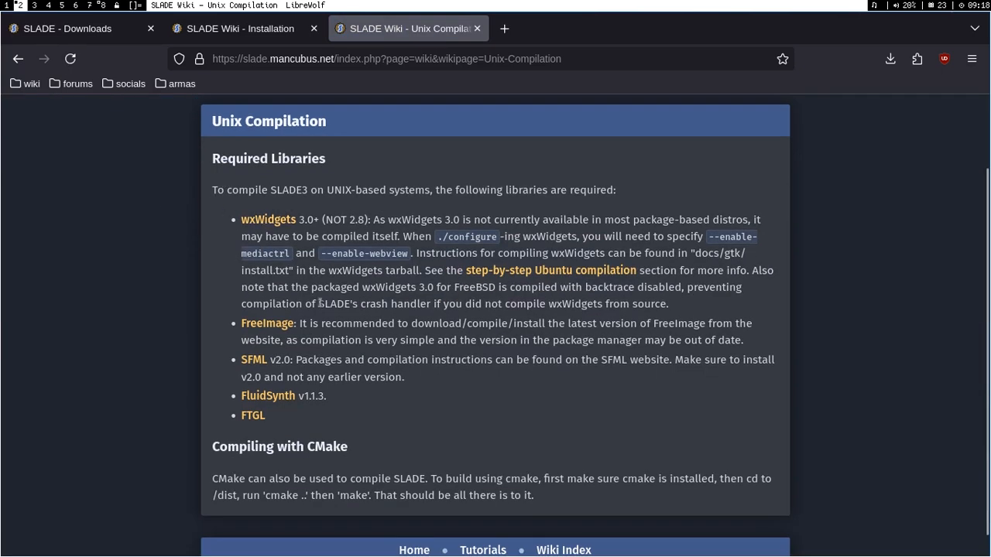
{"action": "scroll", "coordinate": [308, 299], "scroll_direction": "down", "scroll_amount": 1}
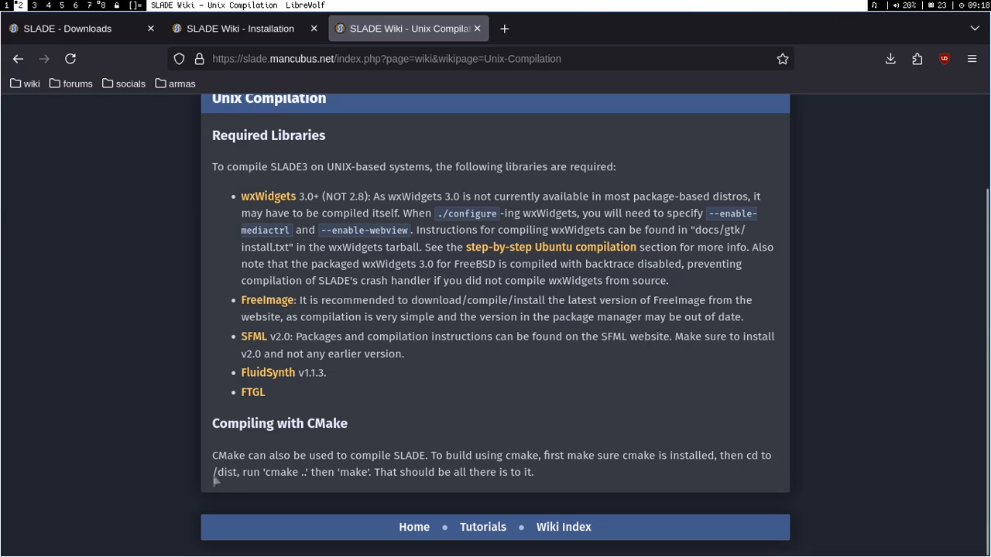
{"action": "left_click_drag", "start_coordinate": [265, 472], "coordinate": [304, 477]}
{"action": "left_click", "coordinate": [306, 483]}
{"action": "scroll", "coordinate": [123, 137], "scroll_direction": "up", "scroll_amount": 3}
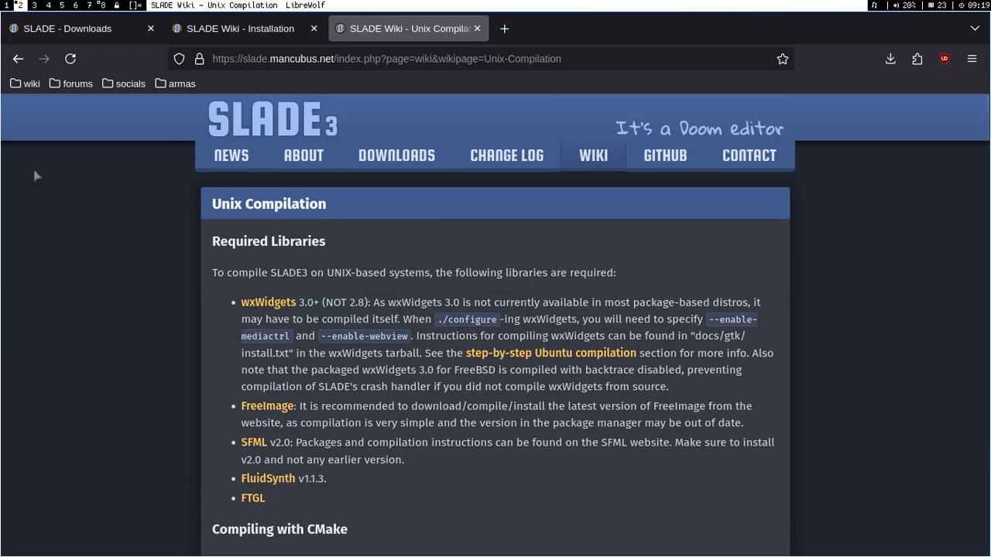
{"action": "scroll", "coordinate": [32, 264], "scroll_direction": "down", "scroll_amount": 3}
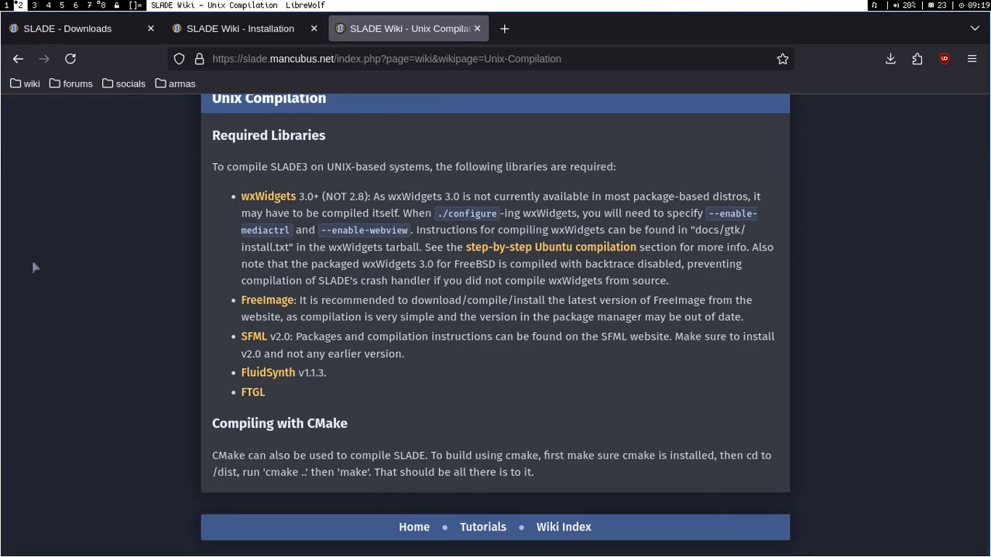
{"action": "scroll", "coordinate": [63, 254], "scroll_direction": "up", "scroll_amount": 3}
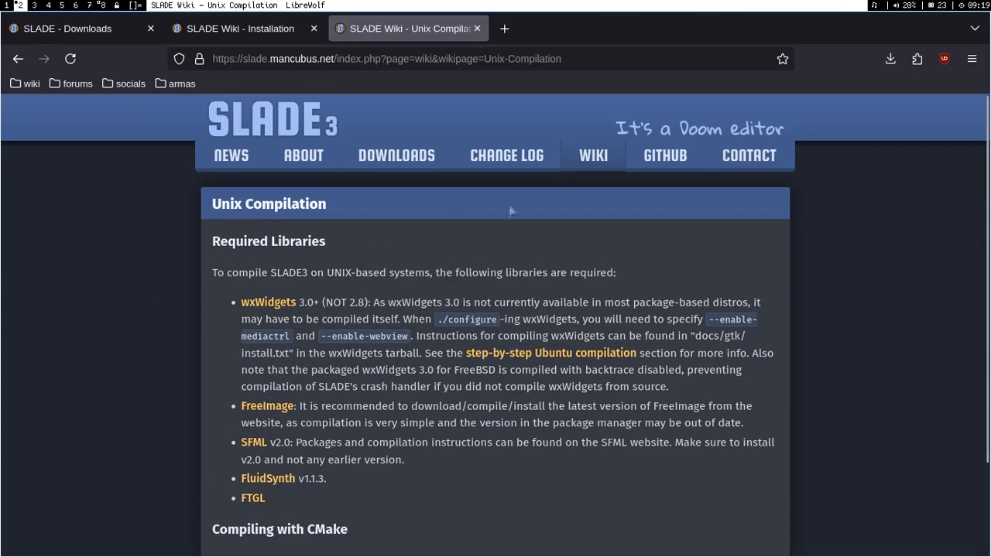
Step: Return from the SLADE Downloads page to the web search and search for "slade arch linux"
{"action": "left_click", "coordinate": [67, 29]}
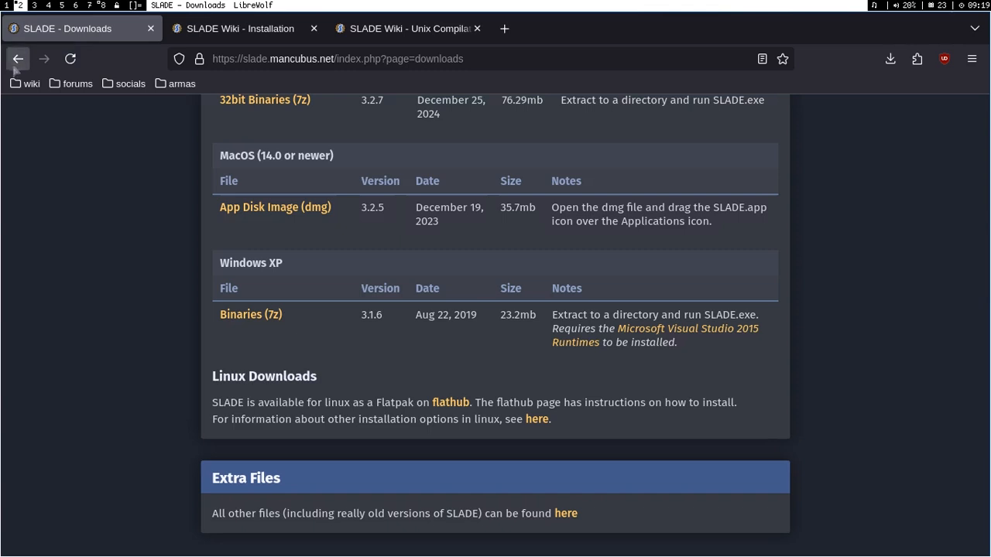
{"action": "left_click", "coordinate": [18, 59]}
{"action": "double_click", "coordinate": [161, 131]}
{"action": "type", "text": "arch lin"}
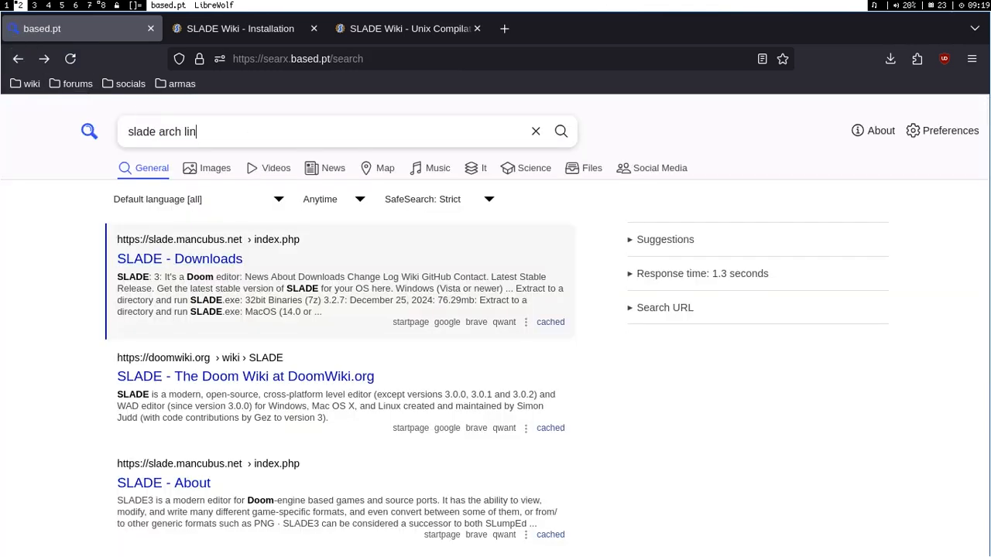
{"action": "type", "text": "ux"}
{"action": "key", "text": "Return"}
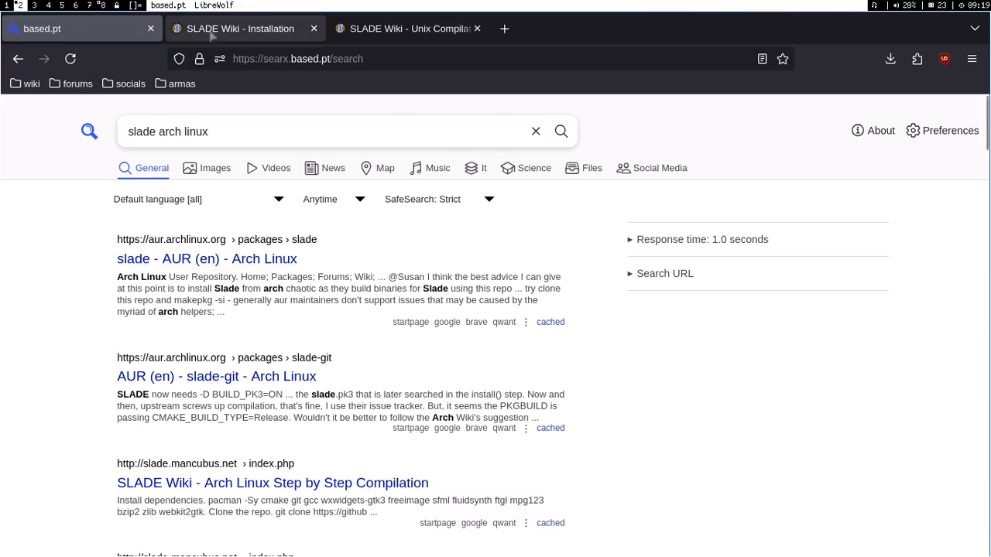
Step: Close both SLADE Wiki tabs and open the Gentoo Packages site by way of the bookmarked Gentoo wiki
{"action": "left_click", "coordinate": [28, 83]}
{"action": "left_click", "coordinate": [38, 131]}
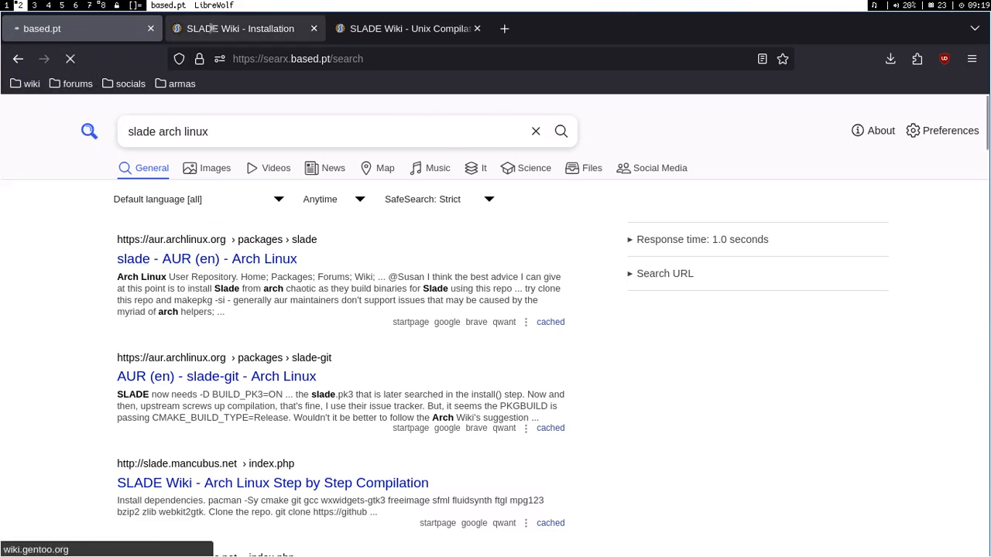
{"action": "left_click", "coordinate": [314, 28]}
{"action": "left_click", "coordinate": [314, 29]}
{"action": "left_click", "coordinate": [858, 117]}
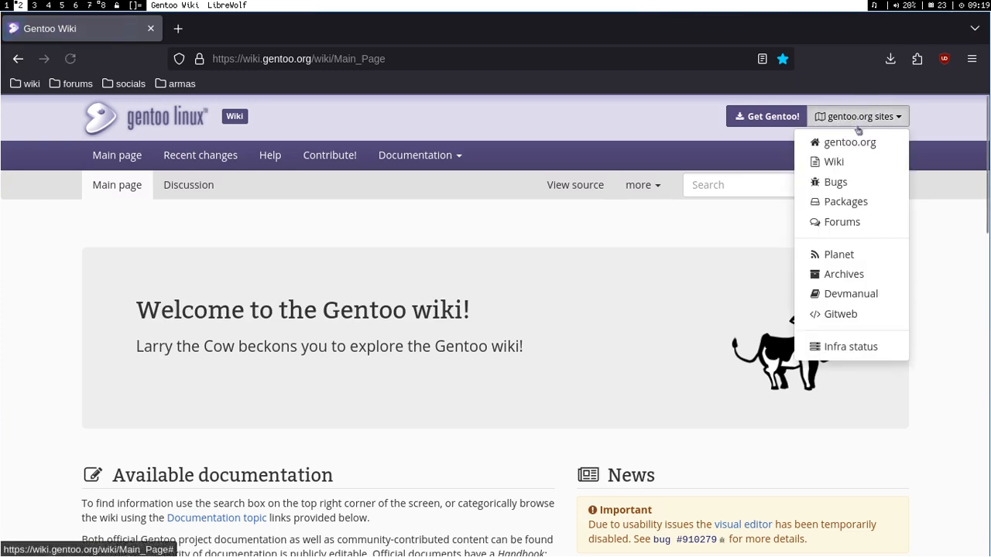
{"action": "left_click", "coordinate": [851, 201]}
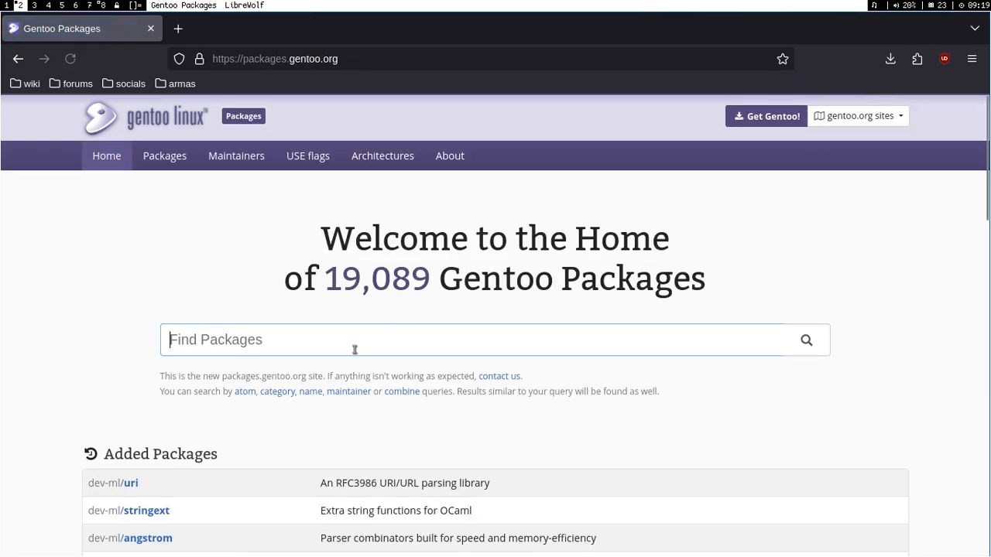
Step: Search the Gentoo packages for "slade" and open the games-util/slade package page
{"action": "type", "text": "slade"}
{"action": "key", "text": "Return"}
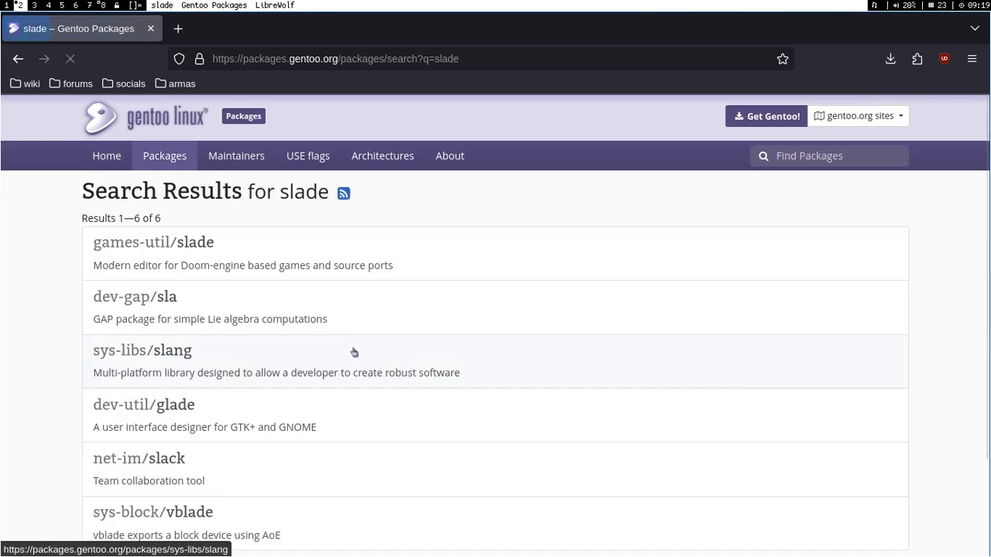
{"action": "left_click", "coordinate": [226, 245]}
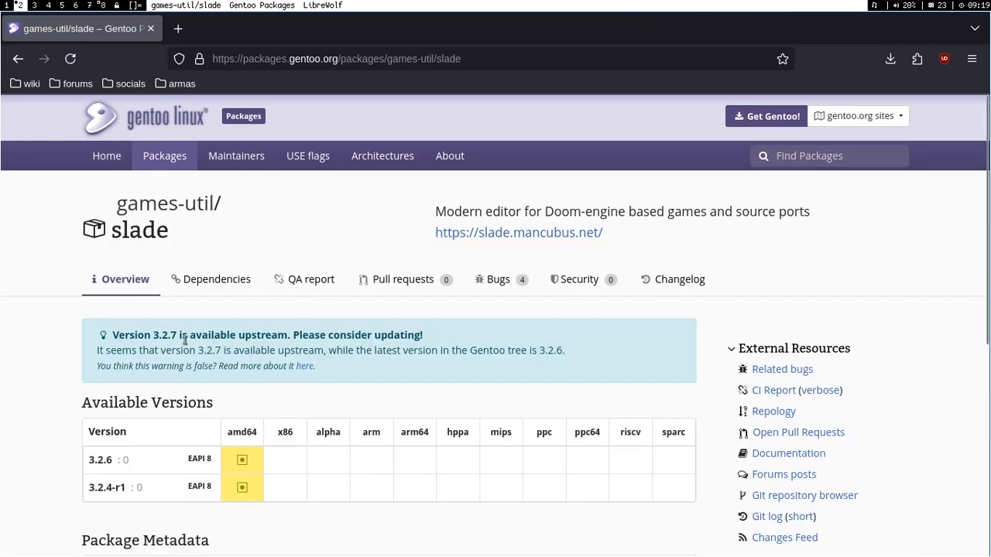
Step: Examine the slade package's available versions, upstream update notice and USE flags on the Gentoo package page
{"action": "scroll", "coordinate": [161, 342], "scroll_direction": "down", "scroll_amount": 2}
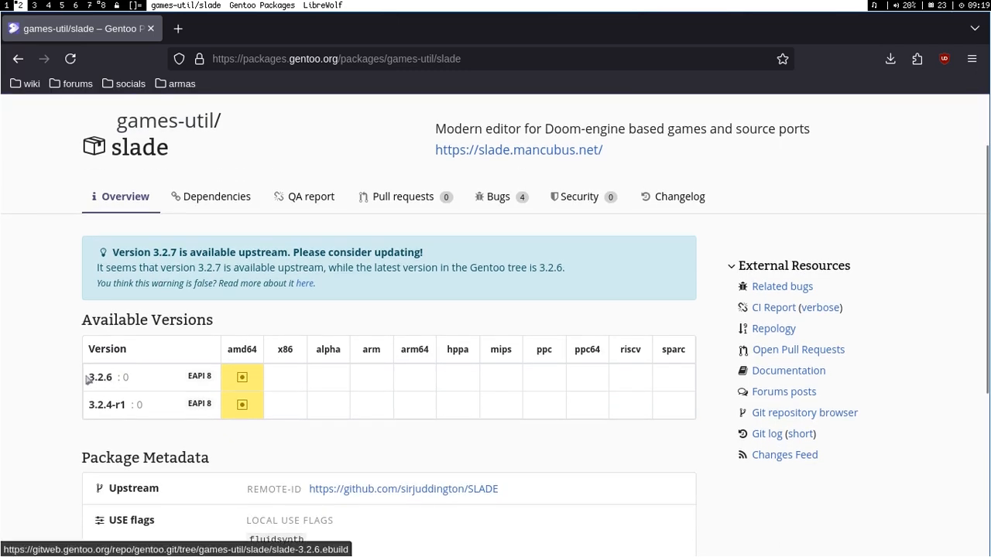
{"action": "left_click_drag", "start_coordinate": [87, 378], "coordinate": [116, 377]}
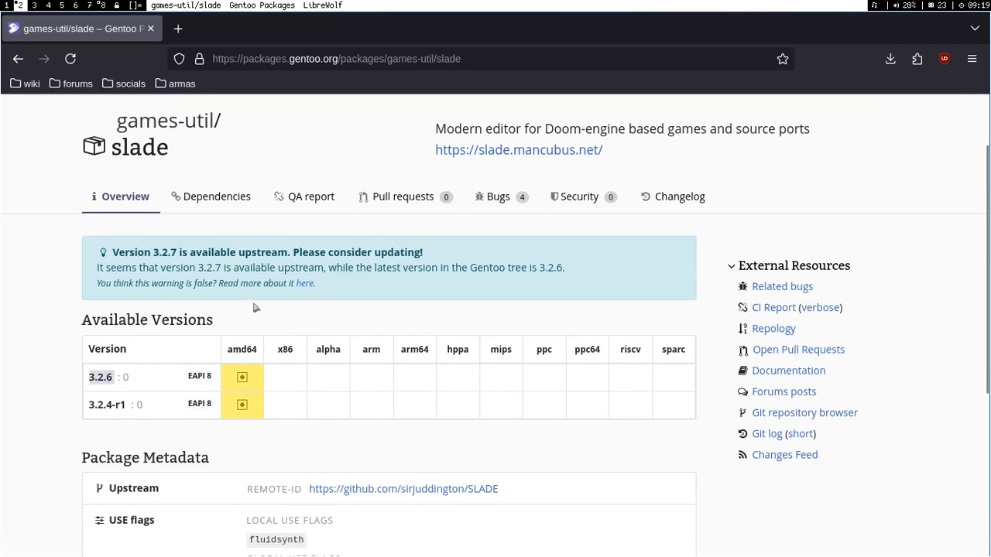
{"action": "scroll", "coordinate": [261, 282], "scroll_direction": "down", "scroll_amount": 2}
{"action": "scroll", "coordinate": [262, 285], "scroll_direction": "up", "scroll_amount": 4}
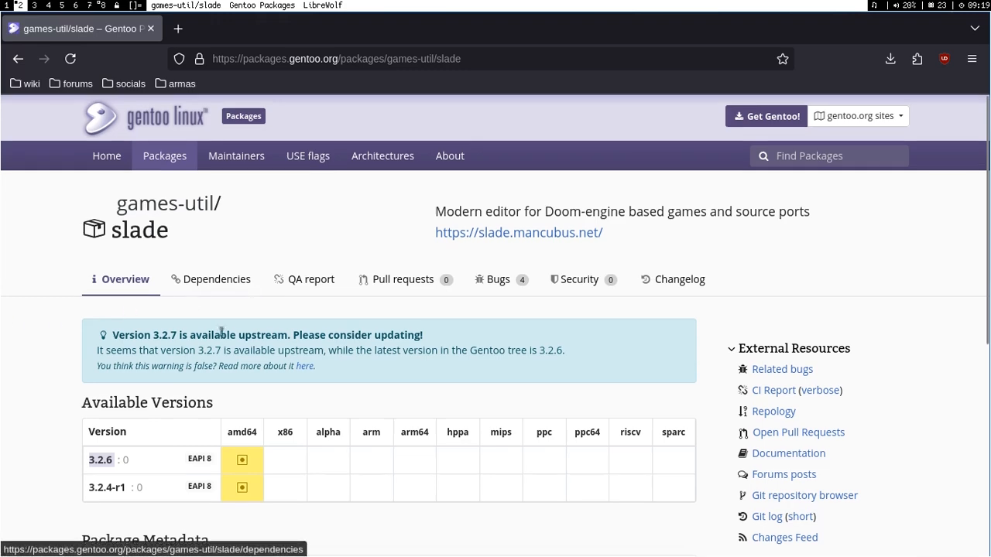
{"action": "scroll", "coordinate": [210, 353], "scroll_direction": "down", "scroll_amount": 5}
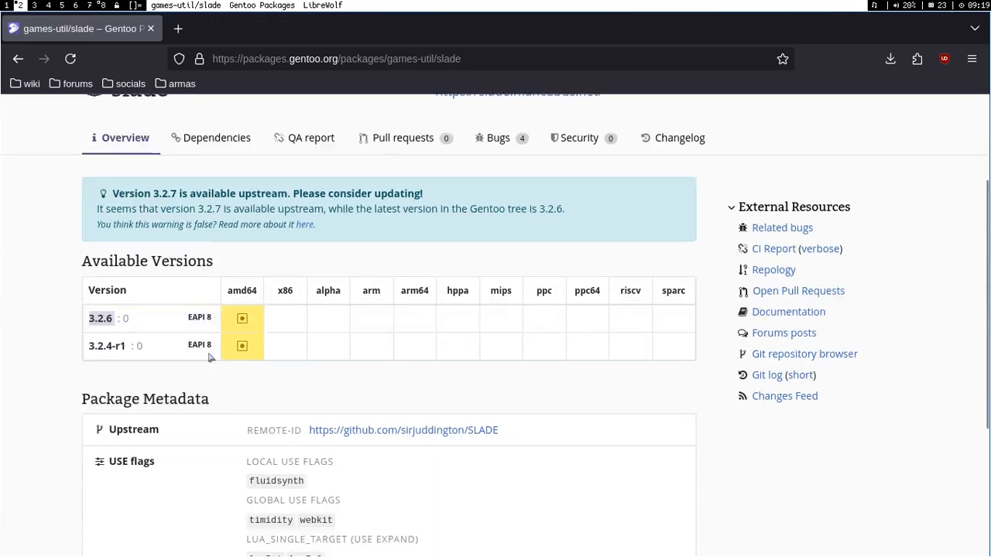
{"action": "scroll", "coordinate": [232, 336], "scroll_direction": "up", "scroll_amount": 4}
{"action": "scroll", "coordinate": [246, 329], "scroll_direction": "up", "scroll_amount": 1}
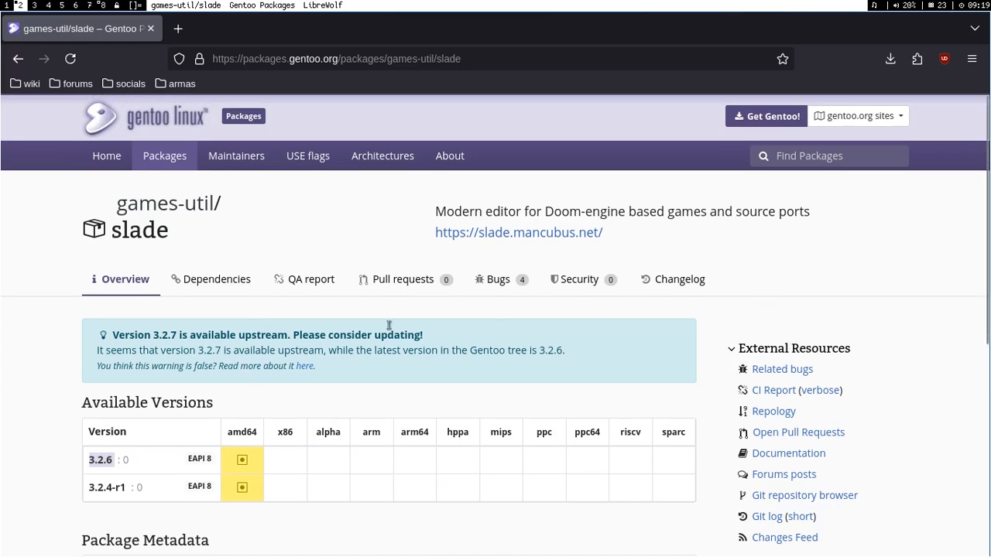
{"action": "scroll", "coordinate": [116, 457], "scroll_direction": "down", "scroll_amount": 3}
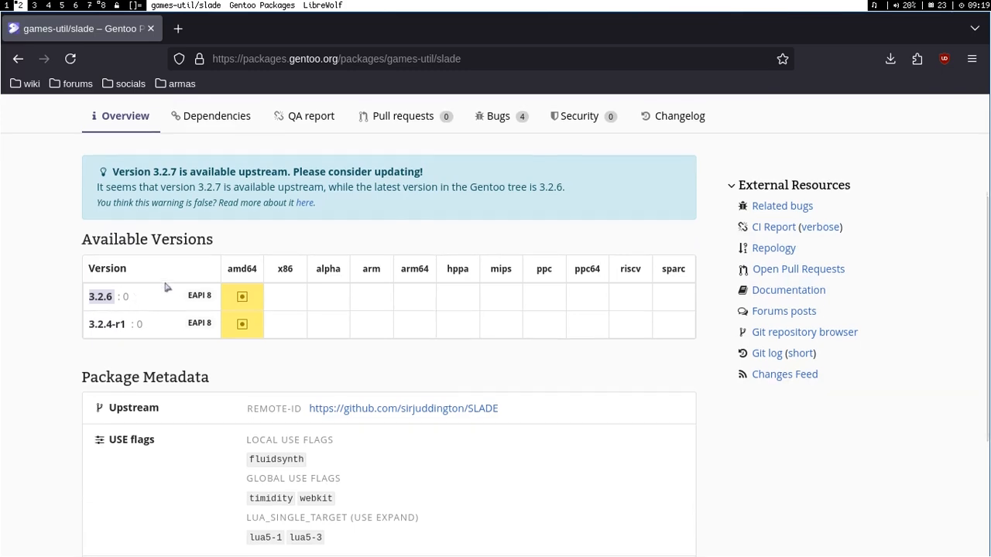
{"action": "scroll", "coordinate": [165, 286], "scroll_direction": "up", "scroll_amount": 3}
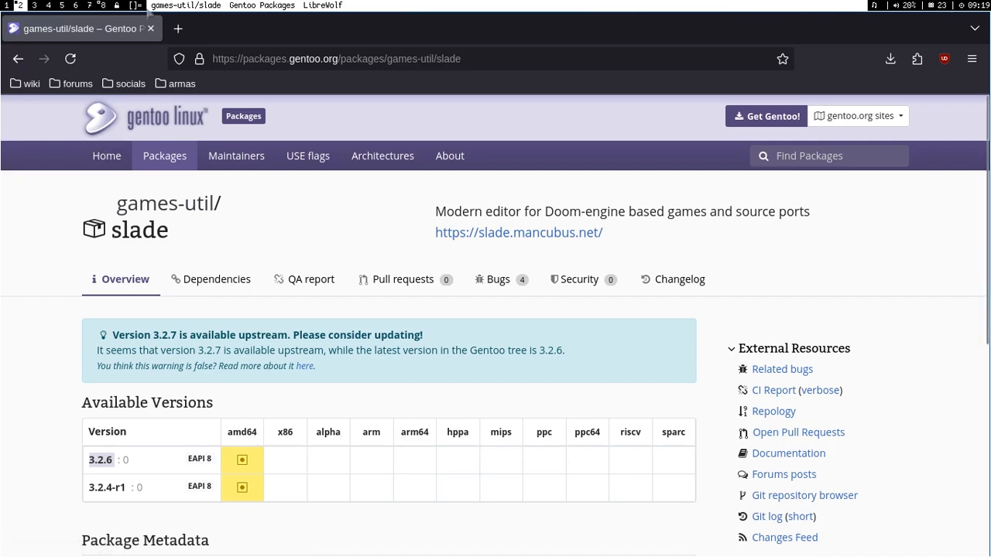
Step: Close the Gentoo package page and launch SLADE from the program launcher on the first workspace
{"action": "left_click", "coordinate": [152, 30]}
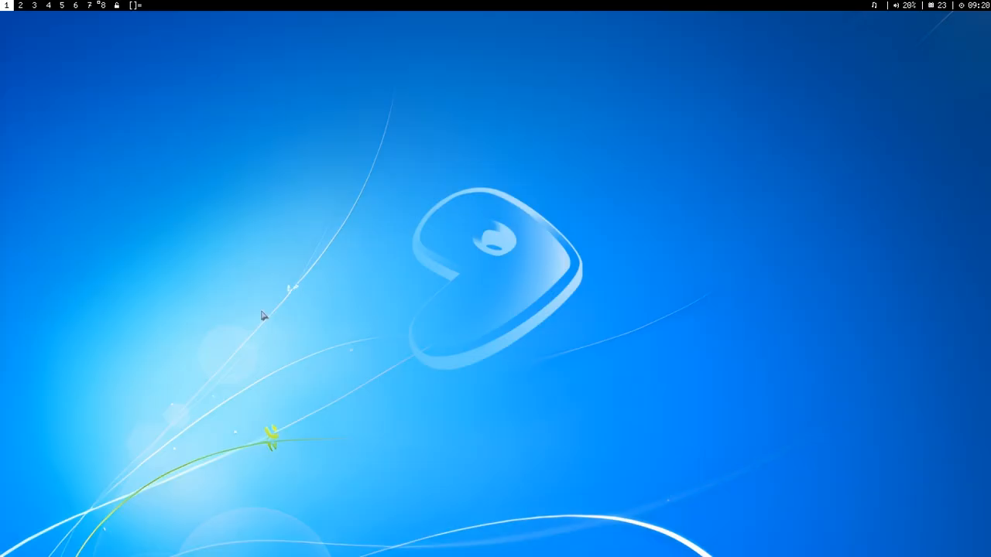
{"action": "key", "text": "alt+p"}
{"action": "type", "text": "l"}
{"action": "type", "text": "re"}
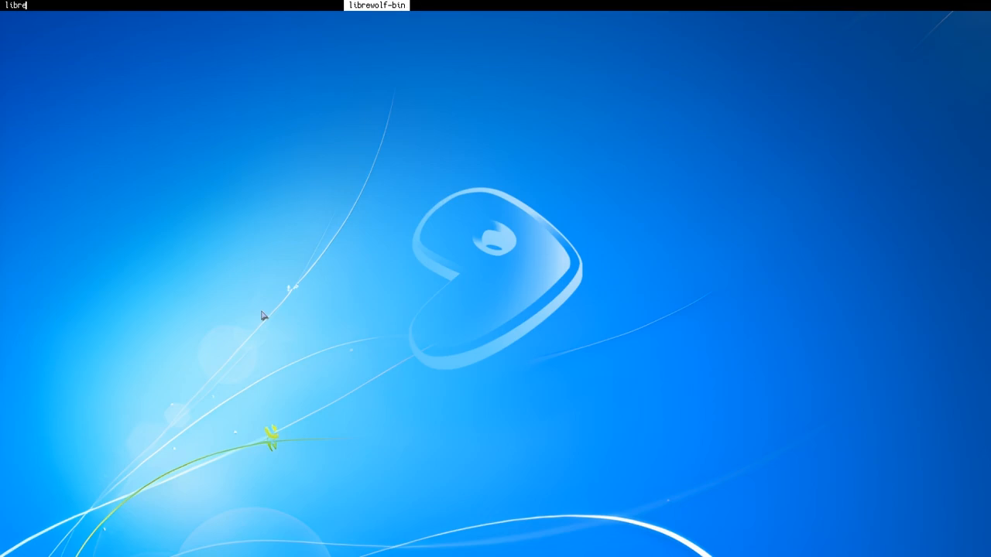
{"action": "key", "text": "BackSpace"}
{"action": "key", "text": "BackSpace"}
{"action": "key", "text": "BackSpace"}
{"action": "key", "text": "BackSpace"}
{"action": "key", "text": "BackSpace"}
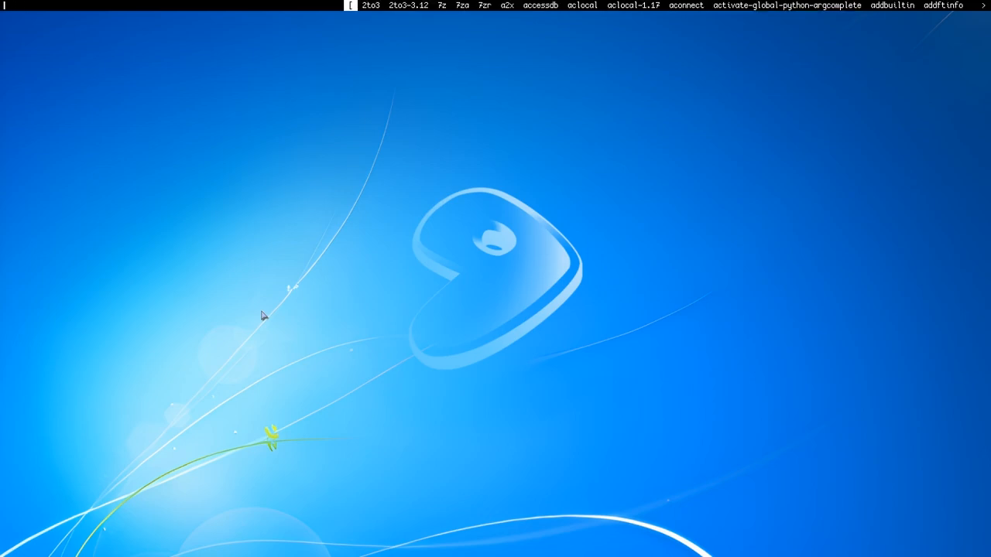
{"action": "type", "text": "slade"}
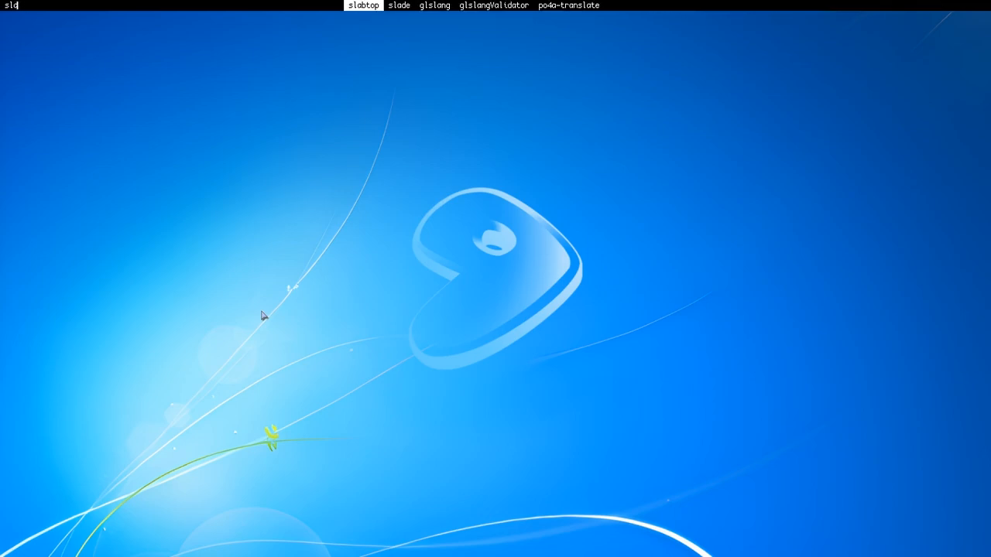
{"action": "key", "text": "Return"}
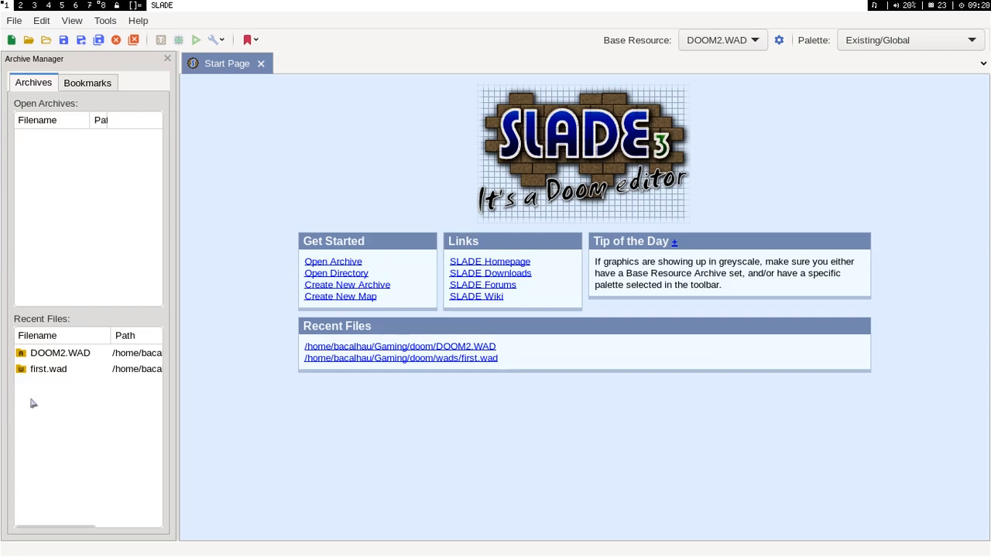
Step: Review the Base Resource Archive settings listing DOOM2.WAD and leave them without making changes
{"action": "left_click", "coordinate": [52, 353]}
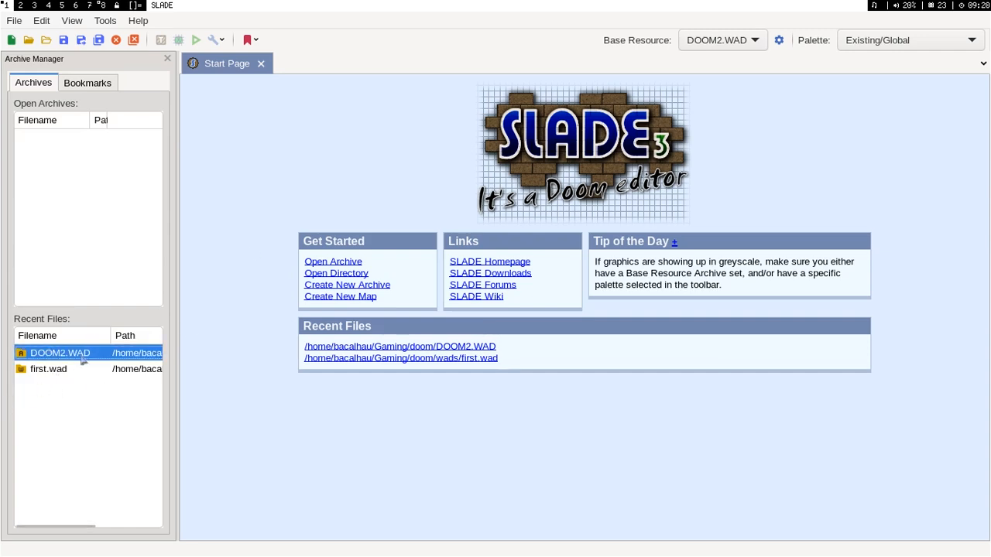
{"action": "left_click", "coordinate": [738, 40]}
{"action": "left_click", "coordinate": [721, 39]}
{"action": "left_click", "coordinate": [779, 40]}
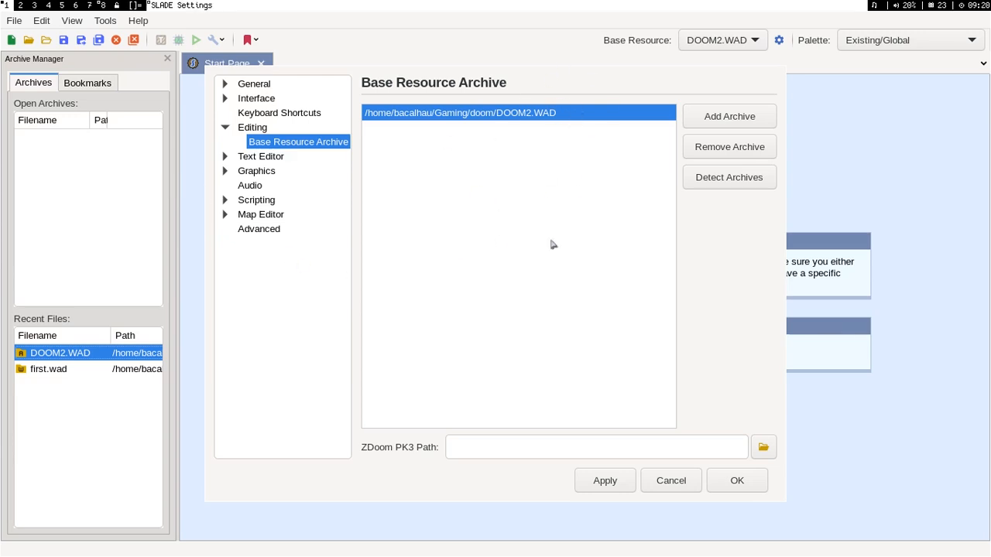
{"action": "left_click", "coordinate": [659, 480]}
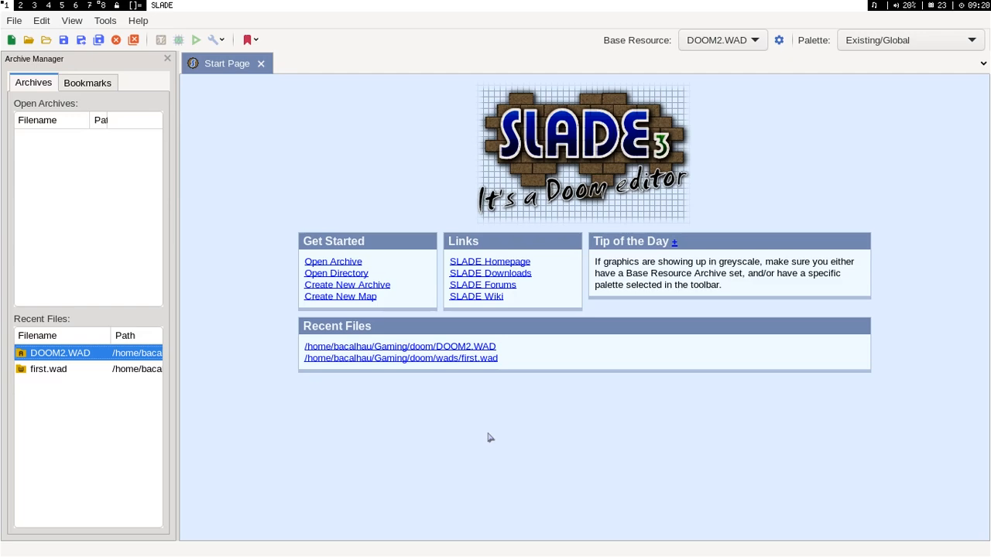
{"action": "left_click", "coordinate": [779, 39]}
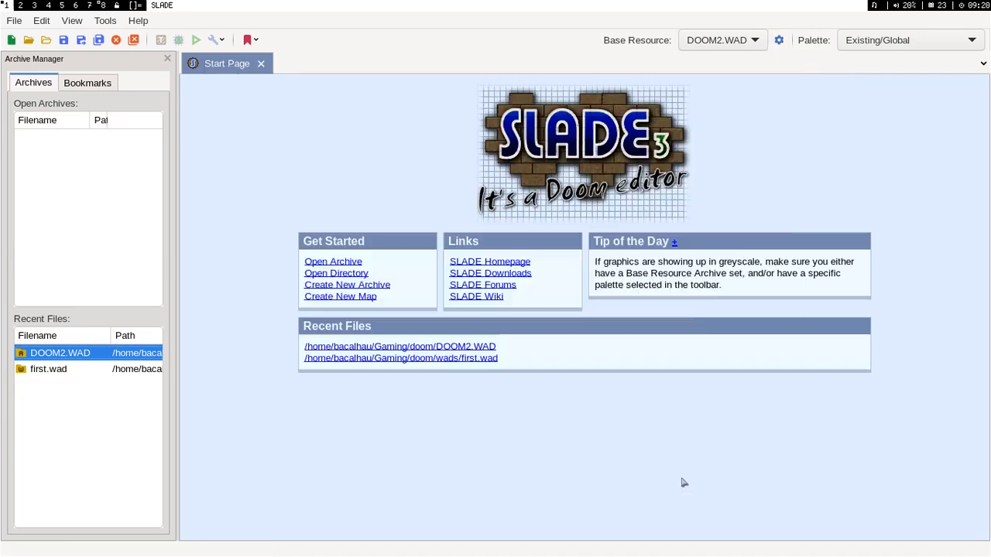
{"action": "left_click", "coordinate": [680, 481]}
Step: Create a new archive of type Doom WAD Archive and start saving it
{"action": "left_click", "coordinate": [10, 40]}
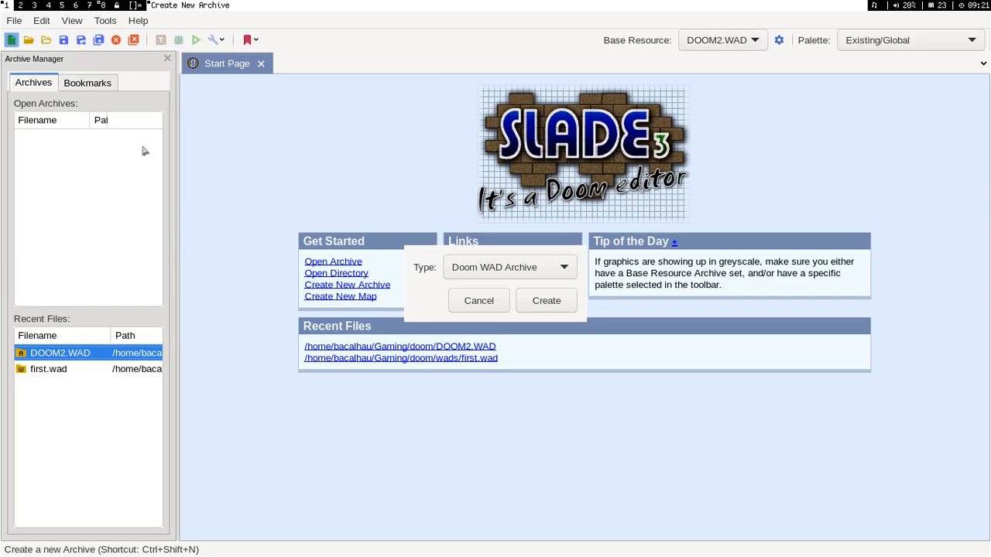
{"action": "left_click", "coordinate": [484, 304]}
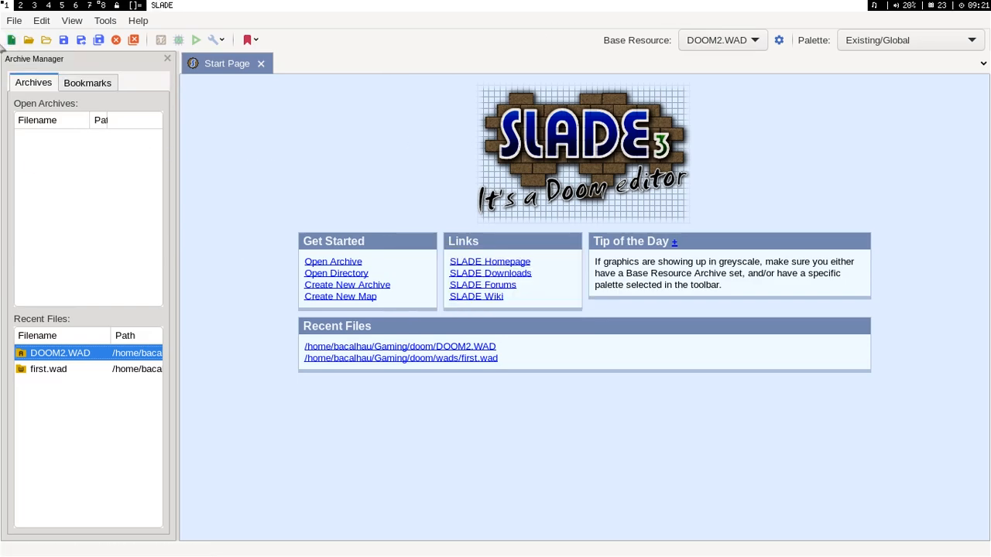
{"action": "left_click", "coordinate": [11, 40]}
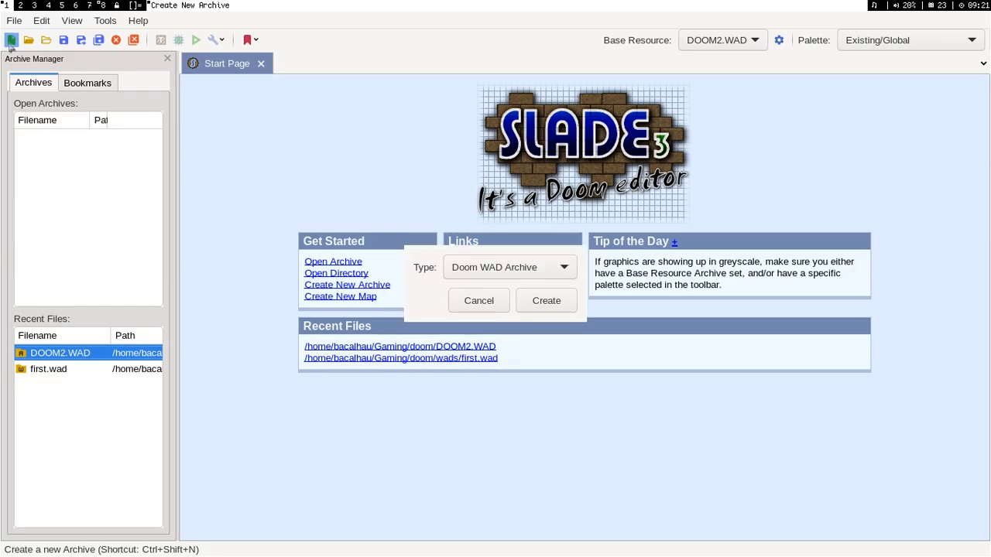
{"action": "left_click", "coordinate": [518, 300]}
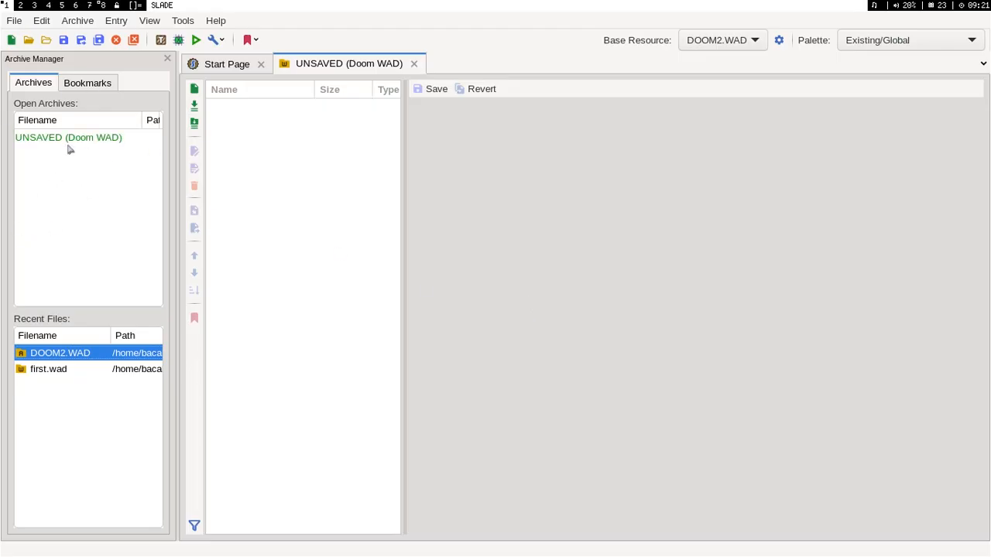
{"action": "left_click", "coordinate": [64, 40]}
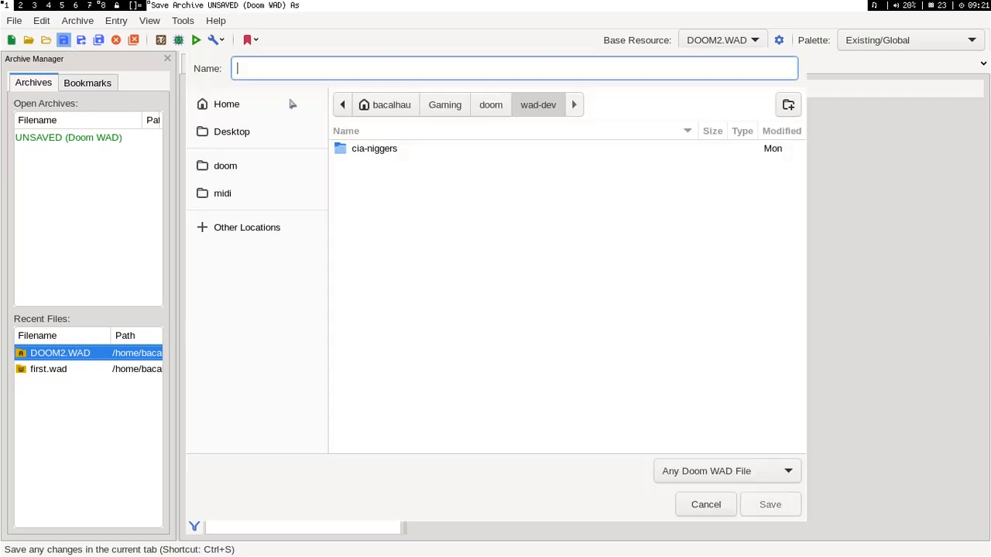
Step: Try to create a folder named "tutorial" in wad-dev, and check the doom and wads folders before returning to wad-dev
{"action": "left_click", "coordinate": [788, 105]}
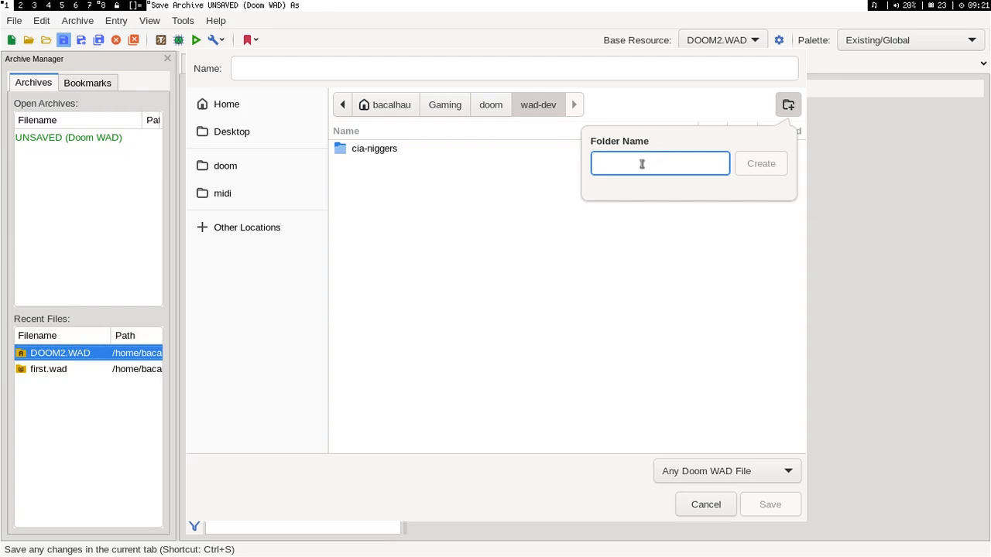
{"action": "type", "text": "tutorial"}
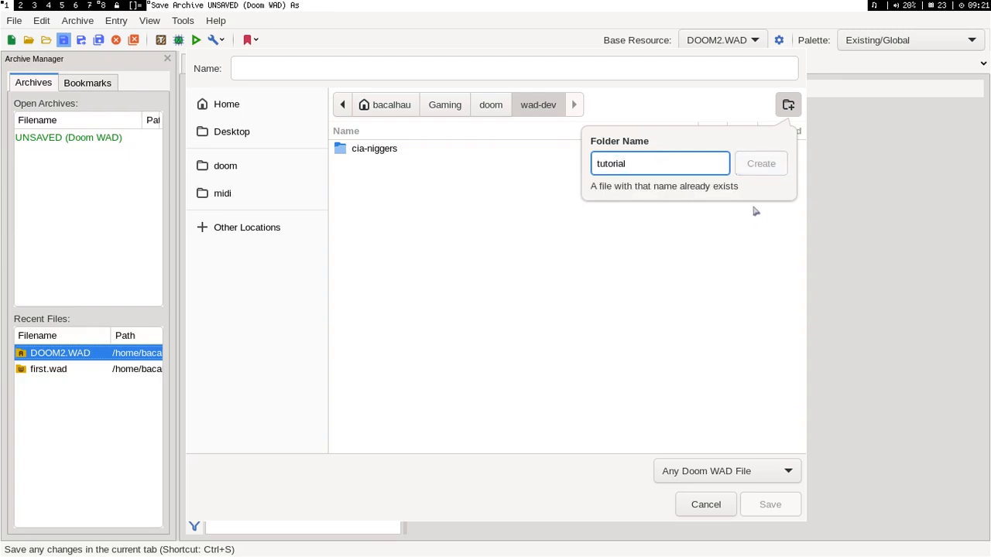
{"action": "key", "text": "Escape"}
{"action": "left_click", "coordinate": [491, 109]}
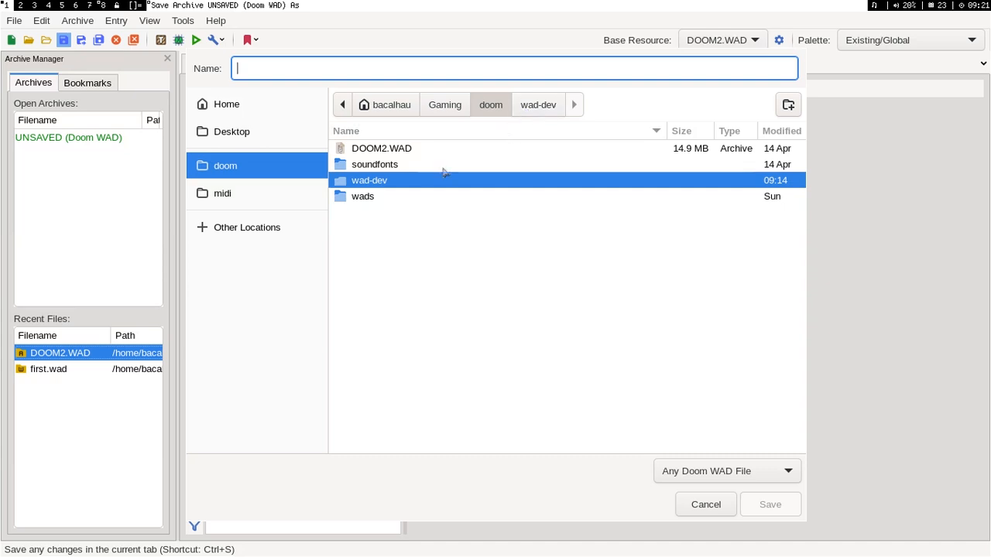
{"action": "double_click", "coordinate": [394, 197]}
{"action": "left_click", "coordinate": [490, 105]}
{"action": "double_click", "coordinate": [377, 182]}
Step: Save the new archive as tutorial.wad in the wad-dev folder and widen the Archive Manager panel
{"action": "left_click", "coordinate": [348, 68]}
{"action": "type", "text": "tutoria"}
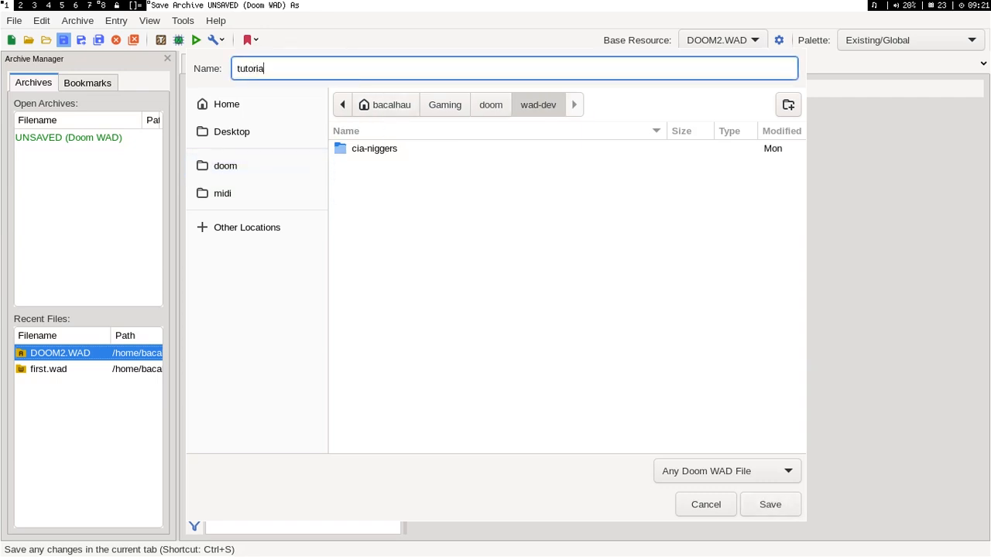
{"action": "type", "text": "l.wad"}
{"action": "left_click", "coordinate": [770, 504]}
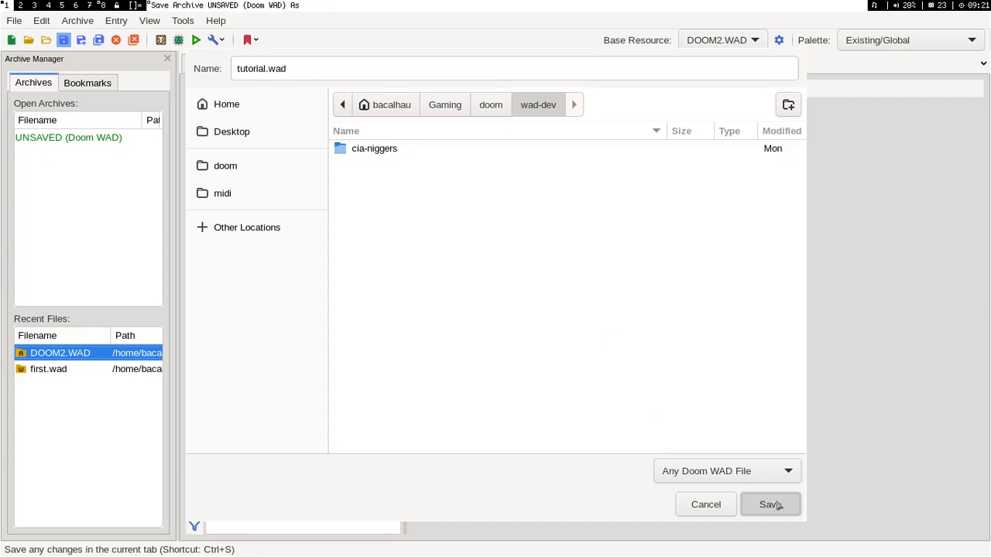
{"action": "left_click", "coordinate": [40, 138]}
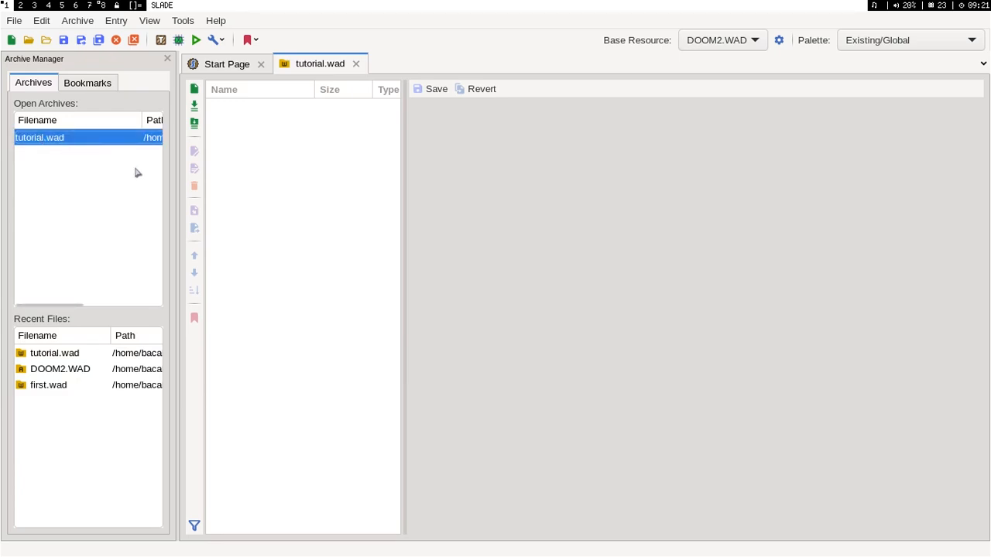
{"action": "left_click_drag", "start_coordinate": [178, 187], "coordinate": [203, 230]}
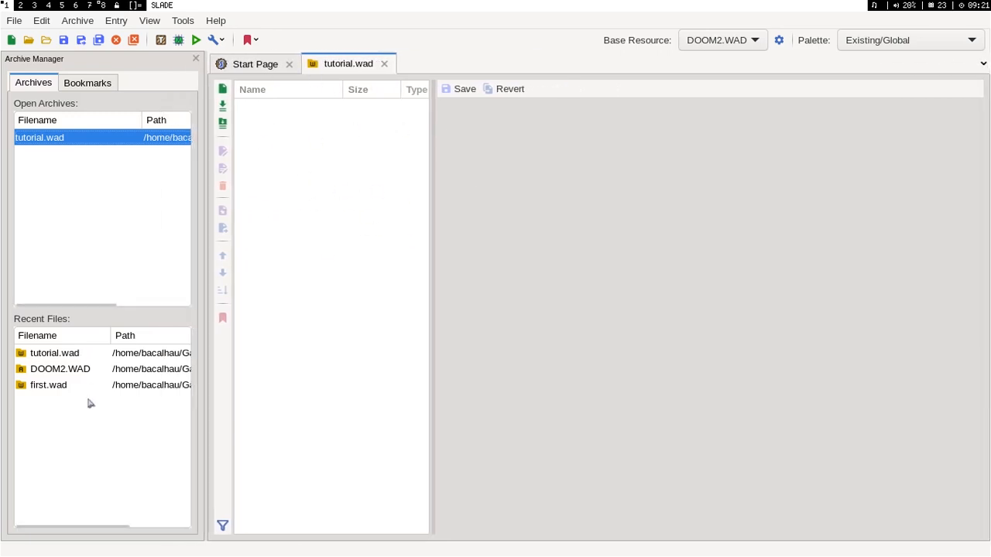
Step: Open the recent DOOM2.WAD archive, look at its PLAYPAL palette and entry list, and close the archive
{"action": "double_click", "coordinate": [74, 370]}
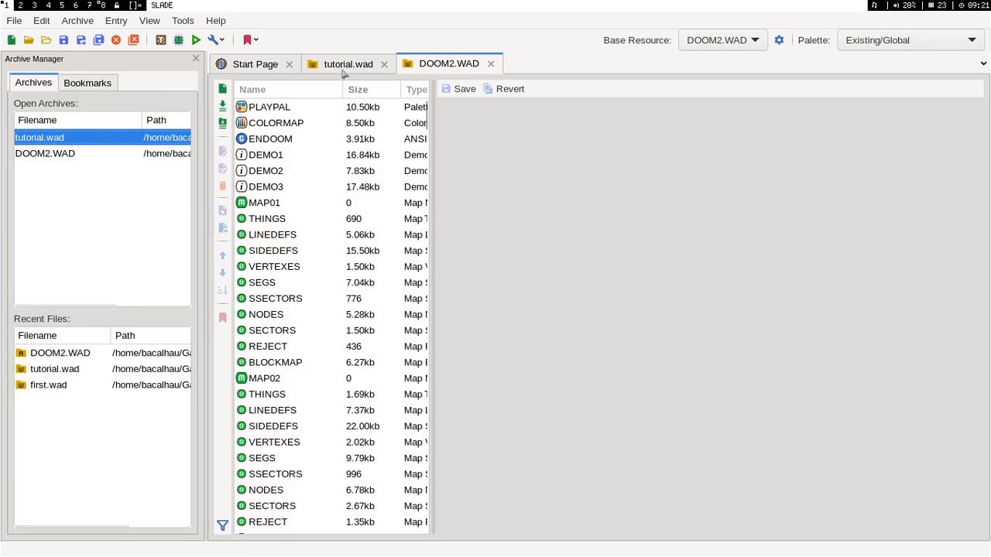
{"action": "left_click", "coordinate": [280, 108]}
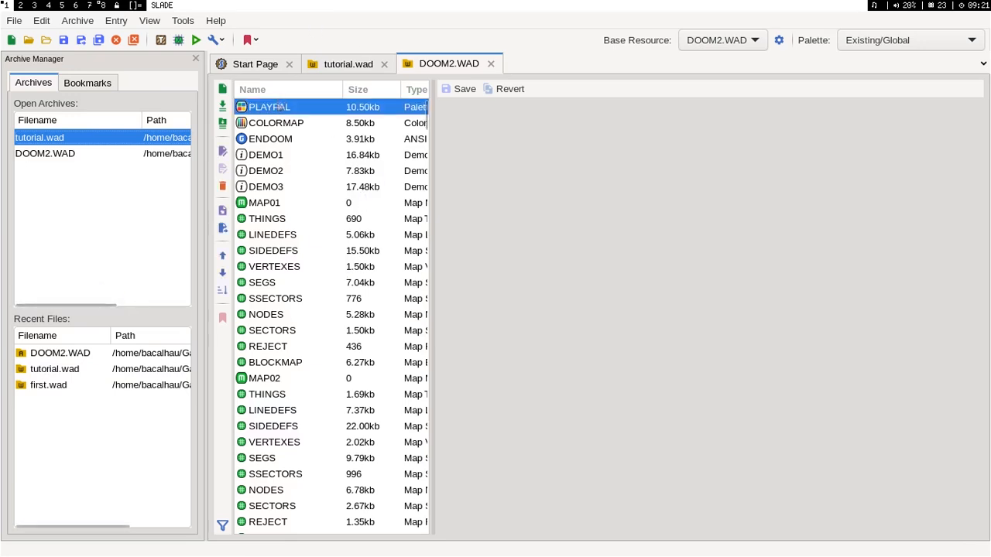
{"action": "scroll", "coordinate": [281, 107], "scroll_direction": "down", "scroll_amount": 10}
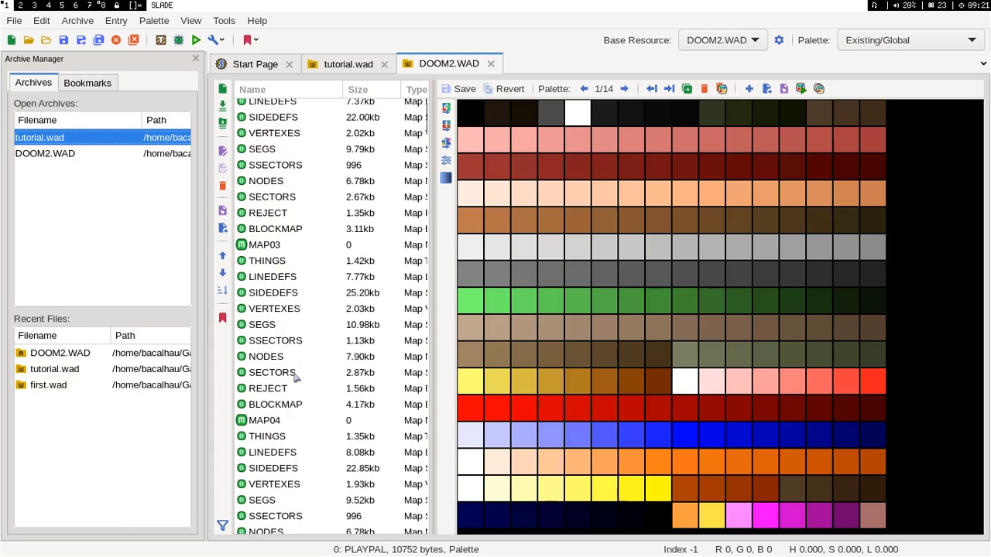
{"action": "left_click", "coordinate": [491, 63]}
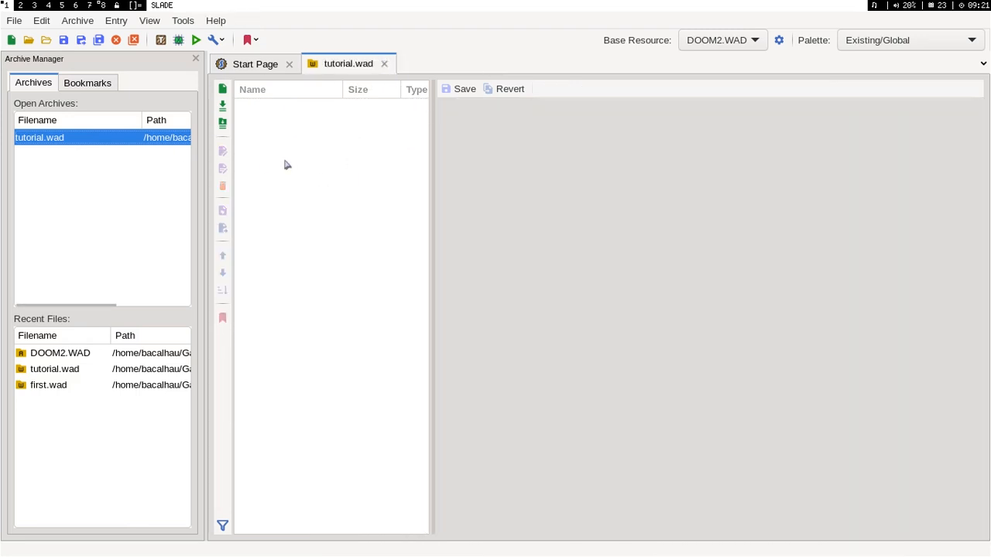
Step: Create a new Doom-format map named map01 in tutorial.wad for the map editor
{"action": "left_click", "coordinate": [178, 41]}
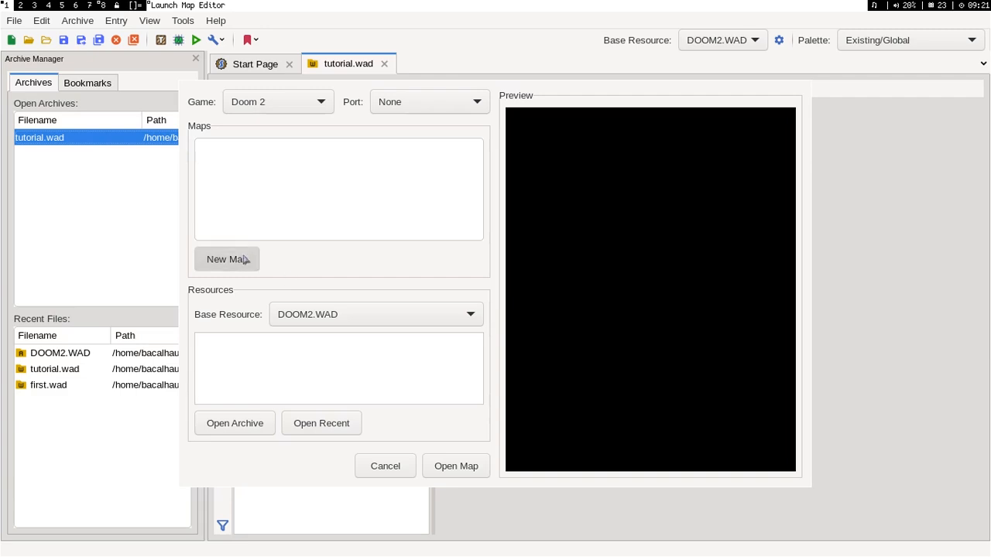
{"action": "left_click", "coordinate": [245, 261]}
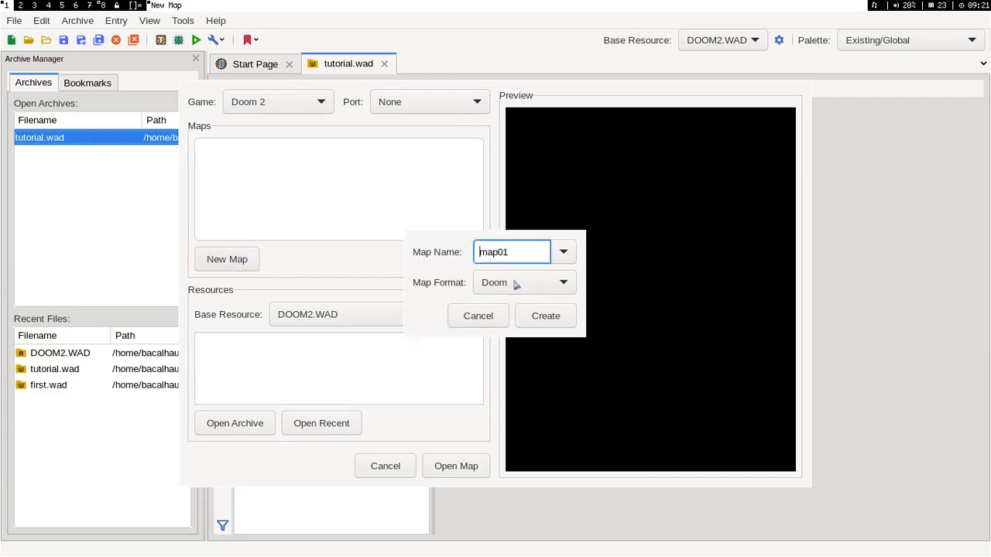
{"action": "left_click", "coordinate": [538, 314]}
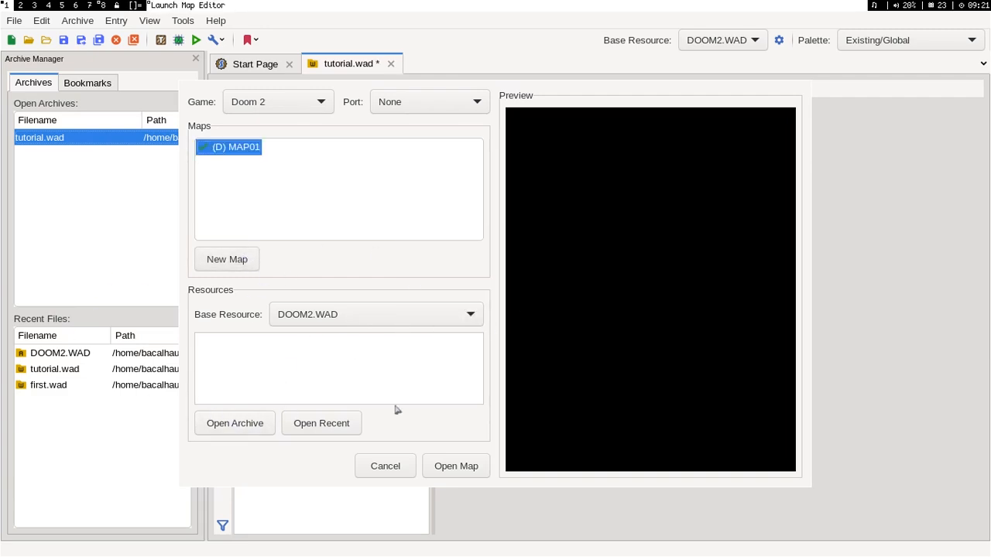
Step: Open MAP01 in the map editor, move the main archive window to workspace 2, and return to the map editor
{"action": "left_click", "coordinate": [450, 467]}
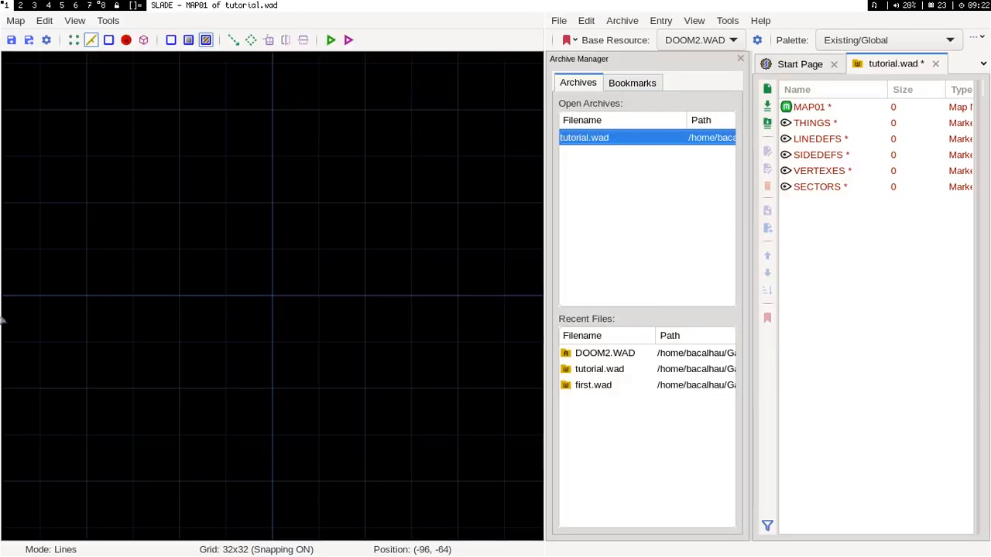
{"action": "scroll", "coordinate": [348, 203], "scroll_direction": "up", "scroll_amount": 5}
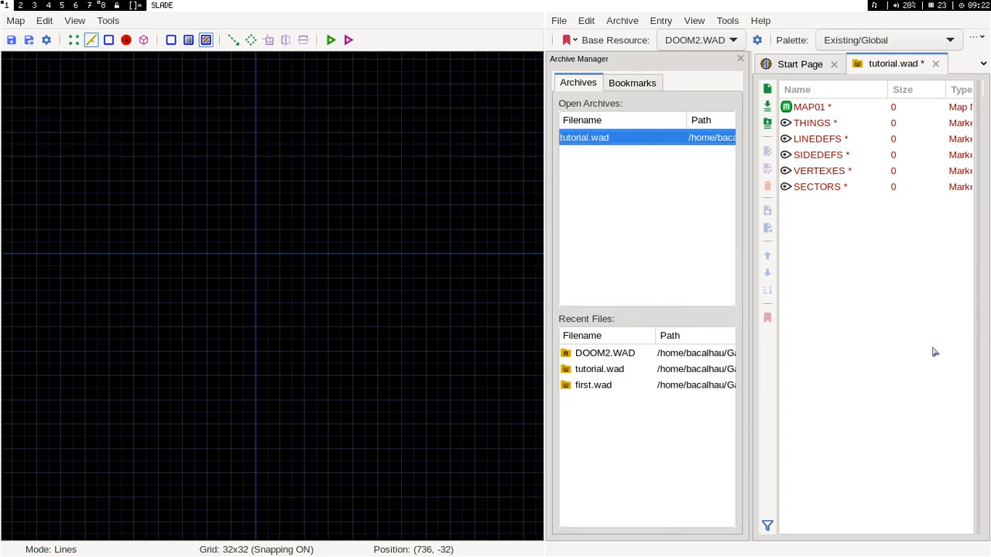
{"action": "key", "text": "super+shift+2"}
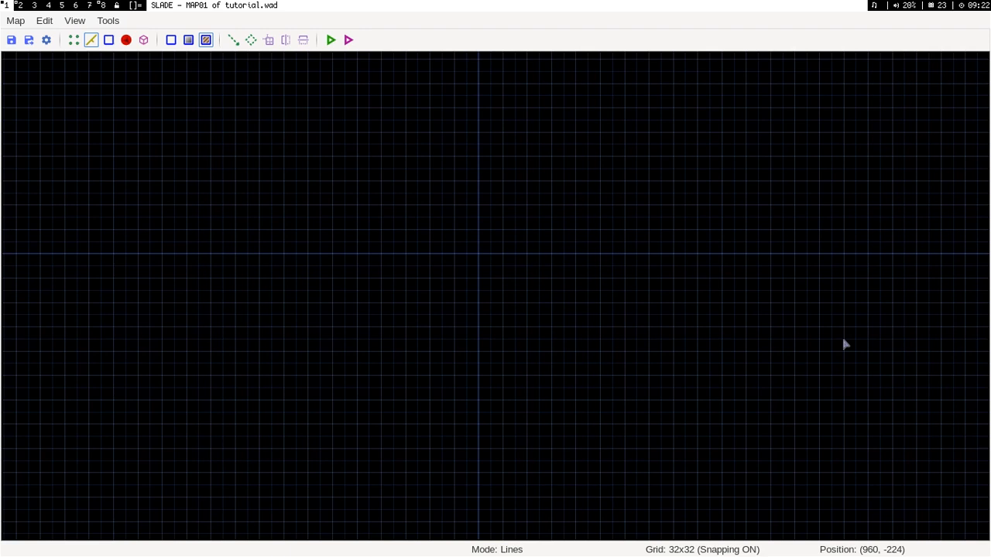
{"action": "key", "text": "super+2"}
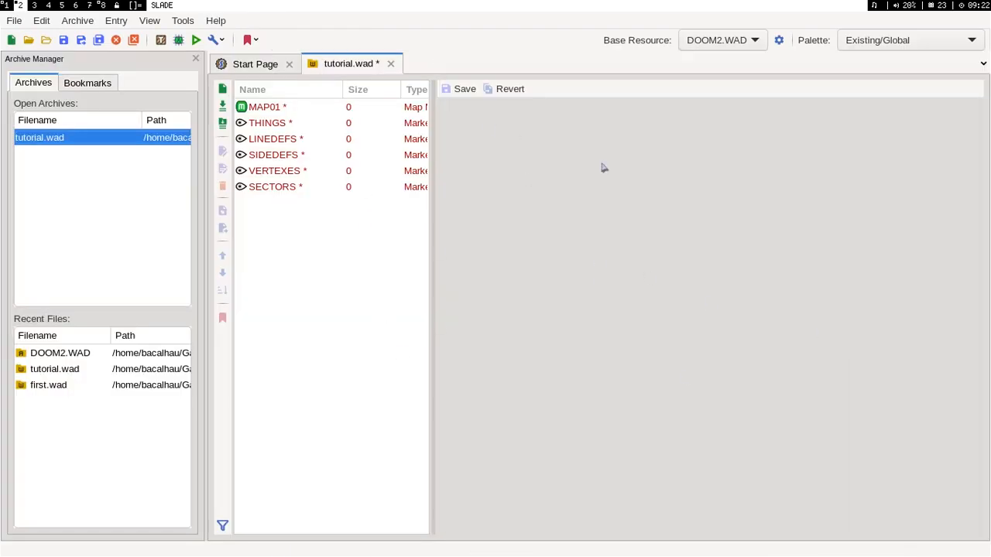
{"action": "key", "text": "super+1"}
Step: Create a test vertex near the map origin in Vertices mode and delete it
{"action": "scroll", "coordinate": [535, 204], "scroll_direction": "up", "scroll_amount": 3}
{"action": "scroll", "coordinate": [542, 206], "scroll_direction": "down", "scroll_amount": 6}
{"action": "scroll", "coordinate": [620, 194], "scroll_direction": "up", "scroll_amount": 2}
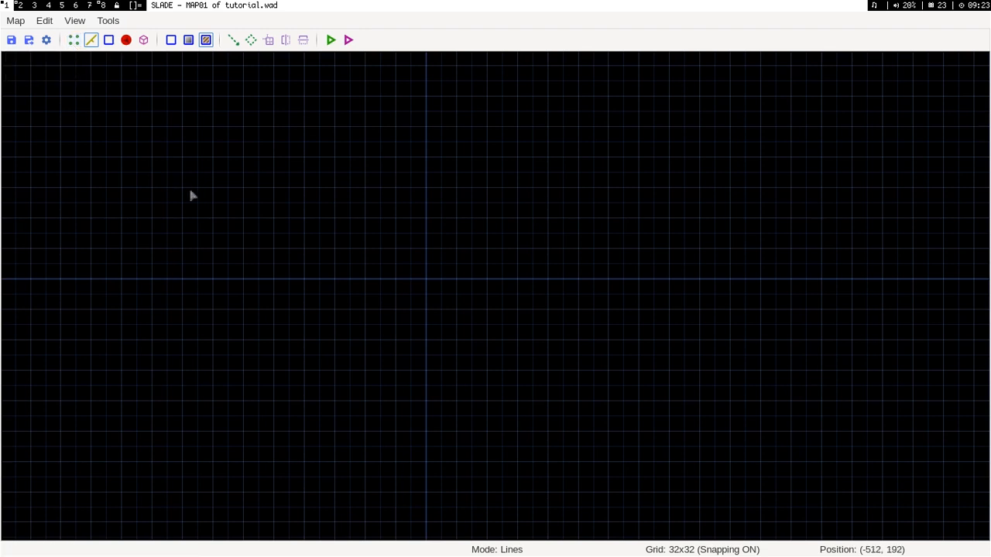
{"action": "left_click", "coordinate": [73, 39]}
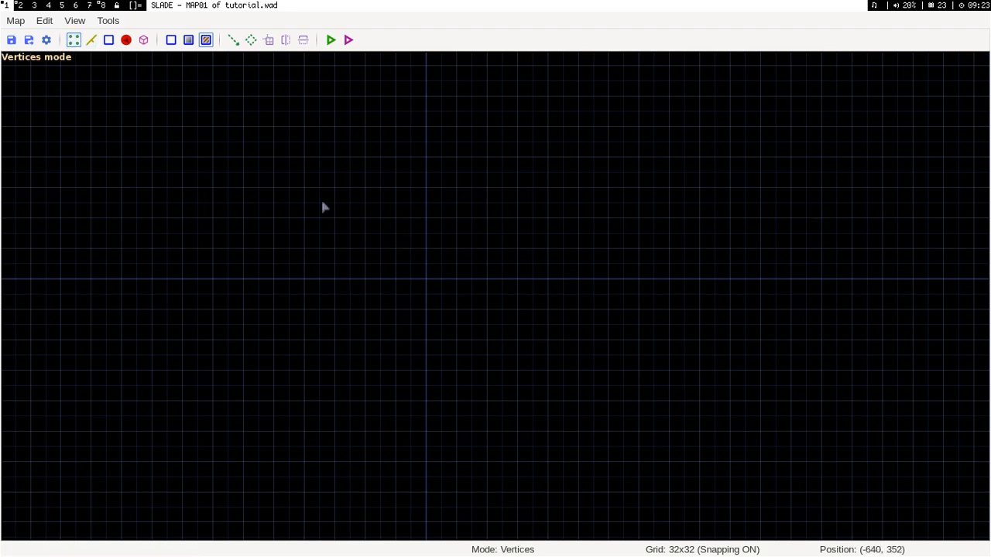
{"action": "right_click", "coordinate": [416, 255]}
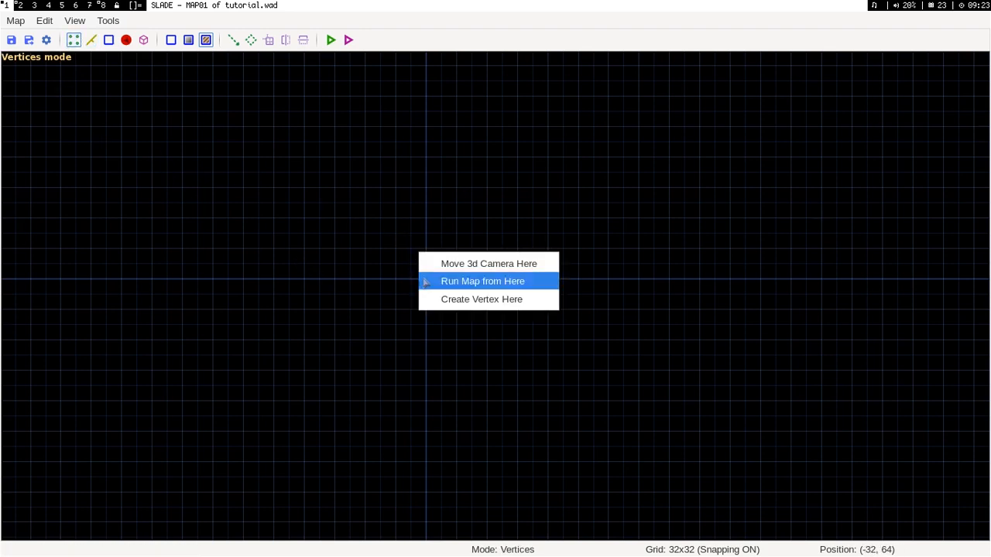
{"action": "left_click", "coordinate": [489, 300]}
{"action": "scroll", "coordinate": [356, 188], "scroll_direction": "up", "scroll_amount": 6}
{"action": "left_click", "coordinate": [360, 186]}
{"action": "key", "text": "Delete"}
{"action": "scroll", "coordinate": [253, 186], "scroll_direction": "down", "scroll_amount": 3}
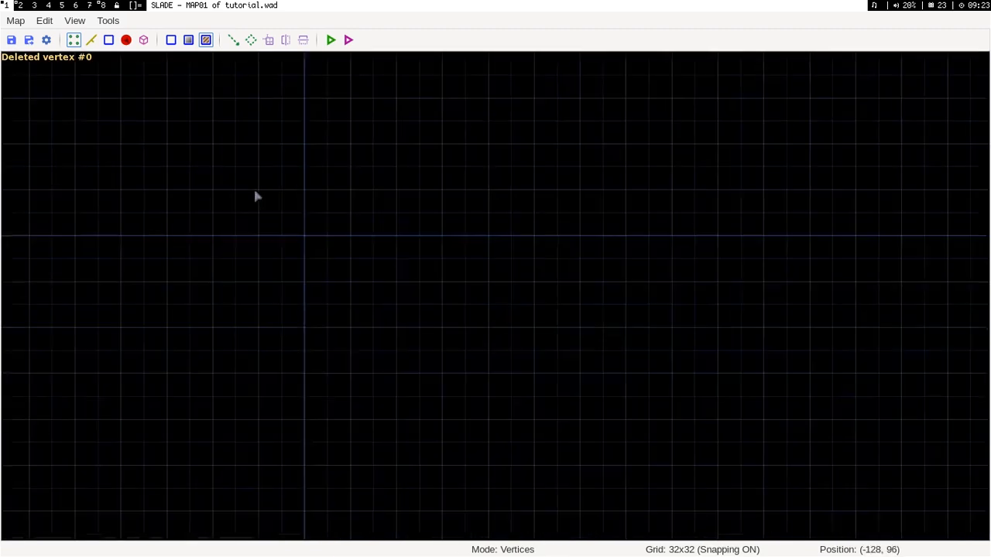
Step: Look at Lines and Sectors modes, and in Things mode place a Player 1 Start at the map origin (0, 0)
{"action": "left_click", "coordinate": [91, 41]}
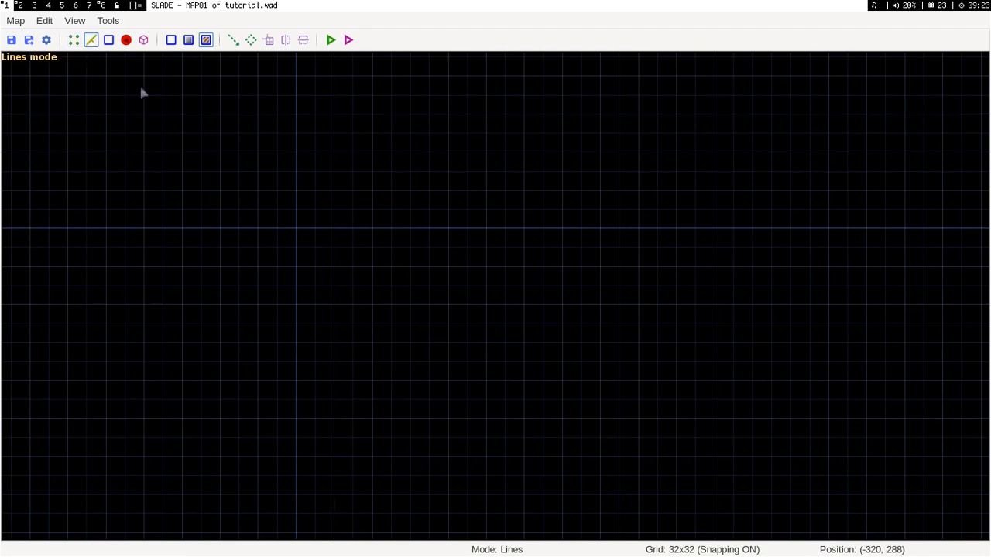
{"action": "left_click", "coordinate": [108, 40]}
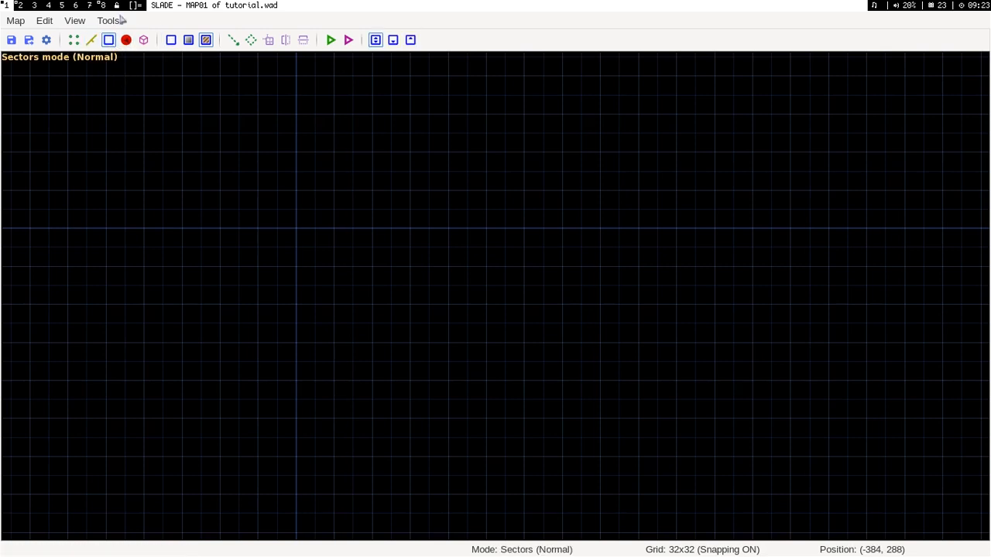
{"action": "left_click", "coordinate": [126, 39]}
{"action": "right_click", "coordinate": [286, 237]}
{"action": "left_click", "coordinate": [349, 283]}
{"action": "left_click_drag", "start_coordinate": [277, 250], "coordinate": [295, 229]}
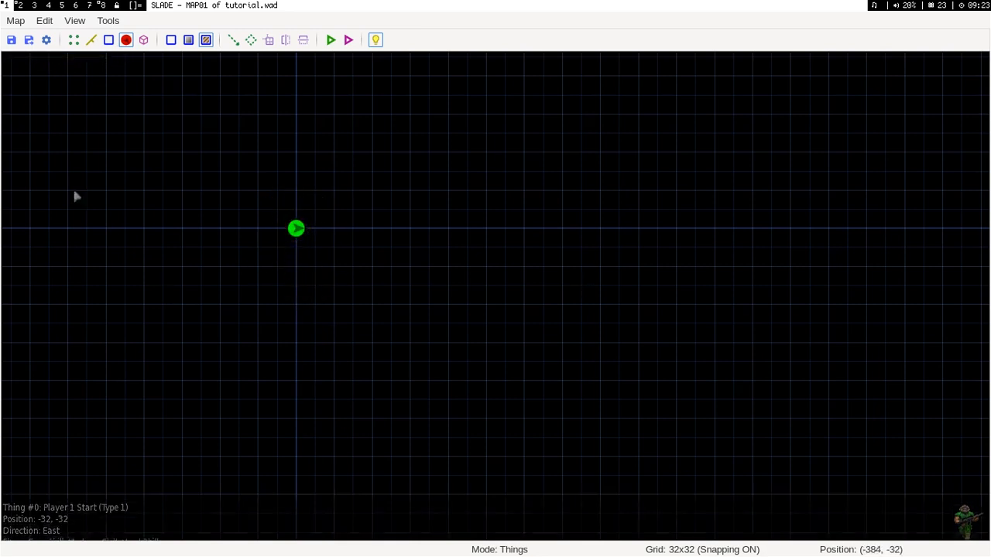
Step: Try several directions in the Player 1 Start's properties and set its direction to 90, facing north
{"action": "double_click", "coordinate": [294, 230]}
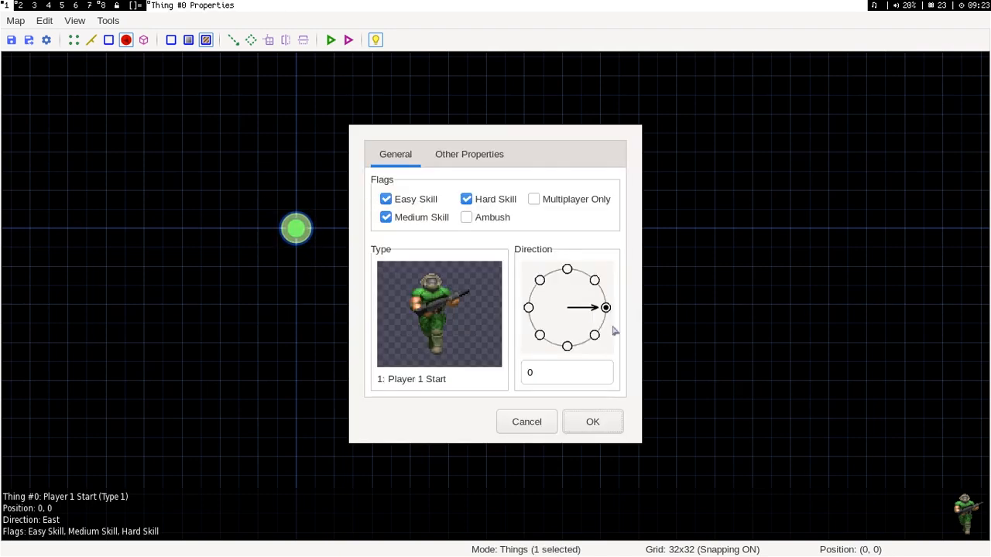
{"action": "left_click", "coordinate": [567, 269]}
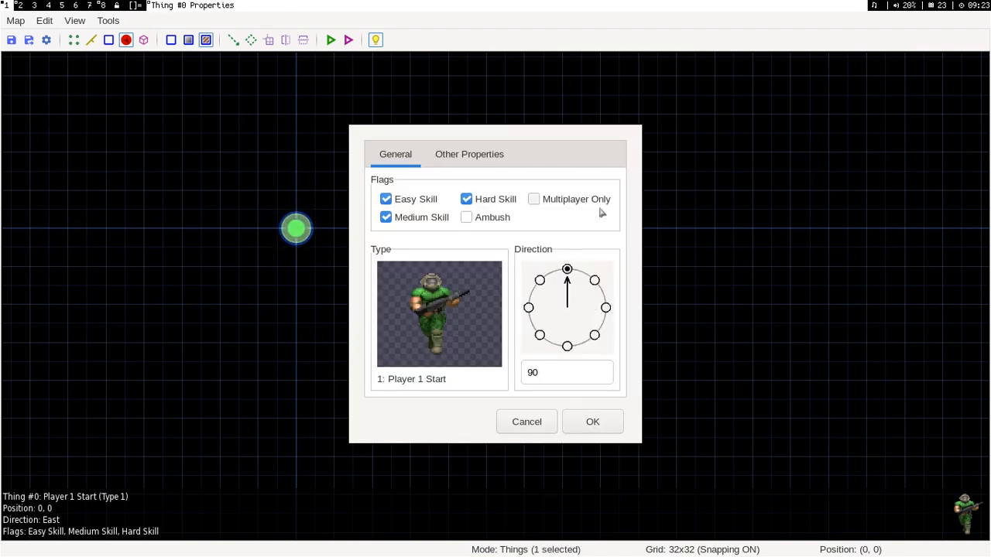
{"action": "left_click", "coordinate": [594, 281]}
{"action": "left_click", "coordinate": [566, 346]}
{"action": "left_click", "coordinate": [540, 335]}
{"action": "left_click", "coordinate": [529, 307]}
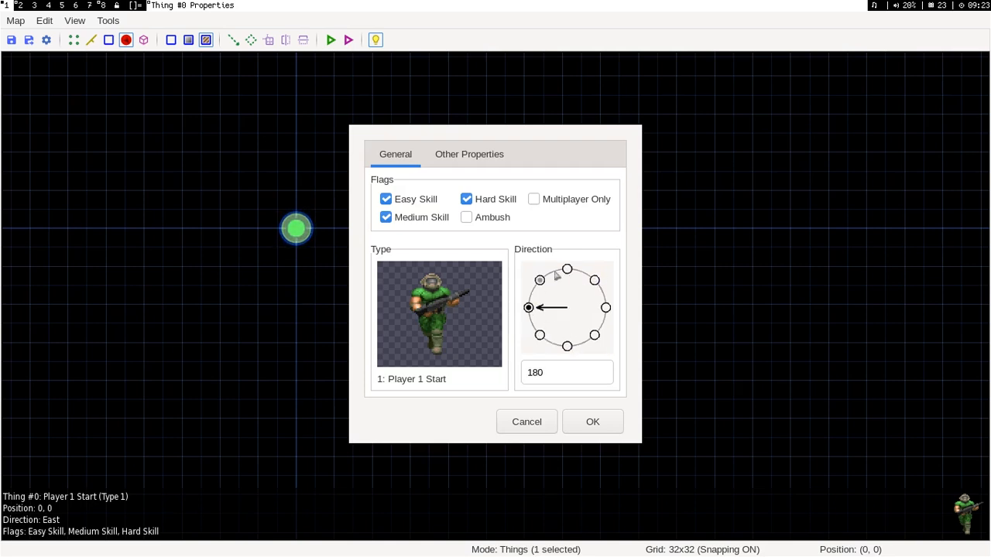
{"action": "left_click", "coordinate": [567, 269]}
Step: Browse the thing types for the player start, looking through Keys, Monsters, Ammunition and Gore
{"action": "left_click", "coordinate": [430, 304]}
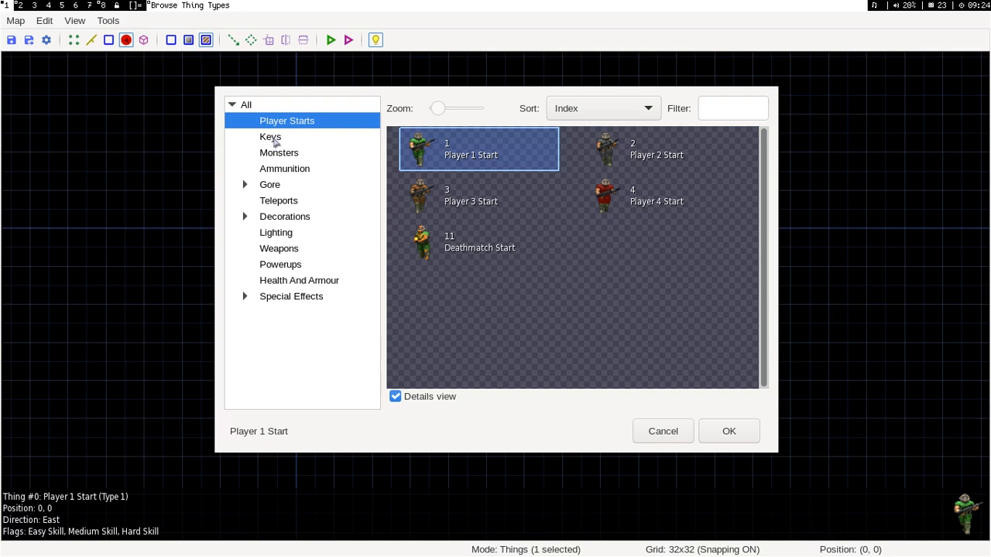
{"action": "left_click", "coordinate": [272, 138]}
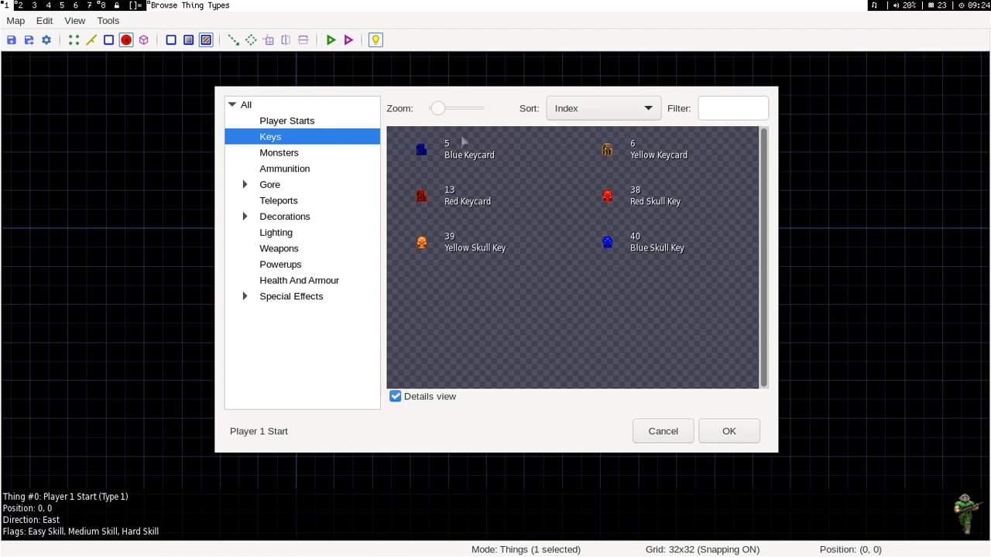
{"action": "left_click", "coordinate": [304, 166]}
{"action": "left_click", "coordinate": [303, 155]}
{"action": "scroll", "coordinate": [527, 217], "scroll_direction": "down", "scroll_amount": 5}
{"action": "left_click", "coordinate": [307, 173]}
{"action": "scroll", "coordinate": [507, 221], "scroll_direction": "up", "scroll_amount": 3}
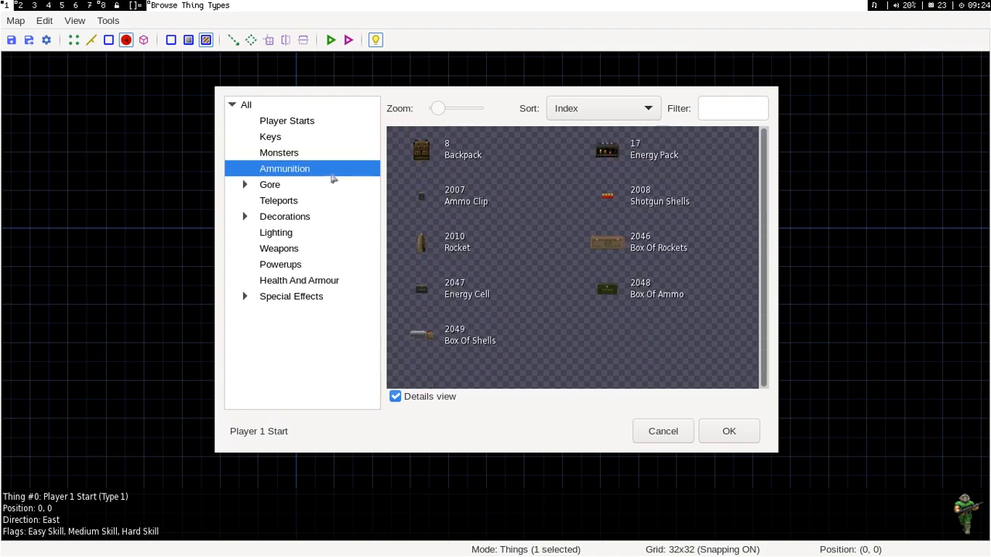
{"action": "left_click", "coordinate": [331, 182]}
{"action": "scroll", "coordinate": [563, 190], "scroll_direction": "down", "scroll_amount": 10}
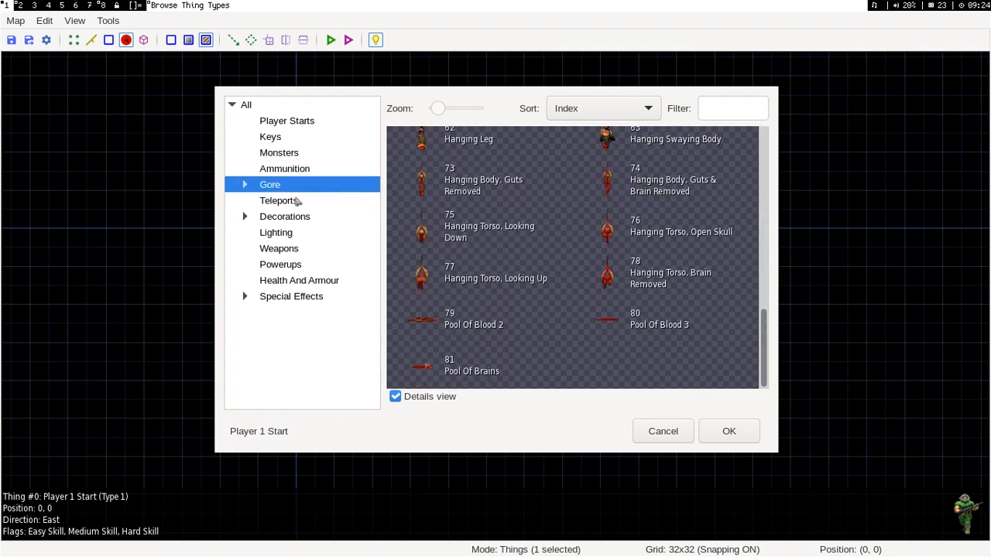
Step: Examine the Gore subcategories Blood & Stuff, Dead Things and Hanging & Impaled Bodies, and the Teleports things
{"action": "left_click", "coordinate": [245, 184]}
{"action": "left_click", "coordinate": [308, 201]}
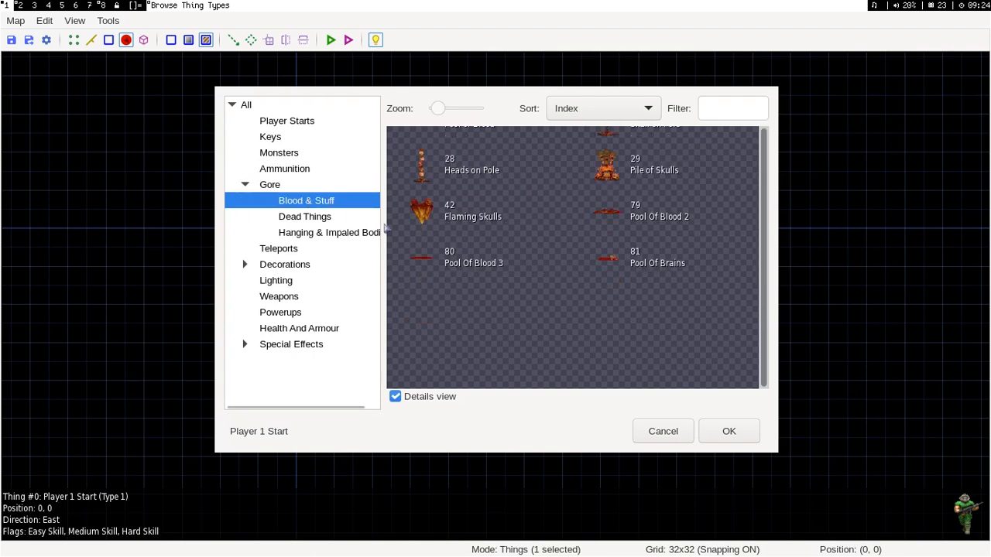
{"action": "scroll", "coordinate": [474, 237], "scroll_direction": "up", "scroll_amount": 3}
{"action": "left_click", "coordinate": [305, 218]}
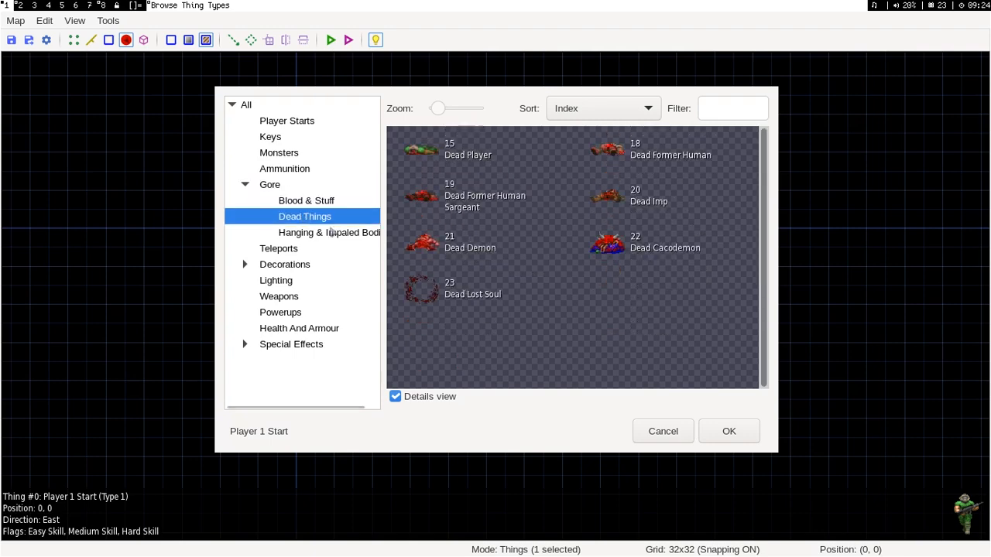
{"action": "left_click", "coordinate": [284, 235]}
{"action": "left_click", "coordinate": [245, 186]}
{"action": "left_click", "coordinate": [267, 201]}
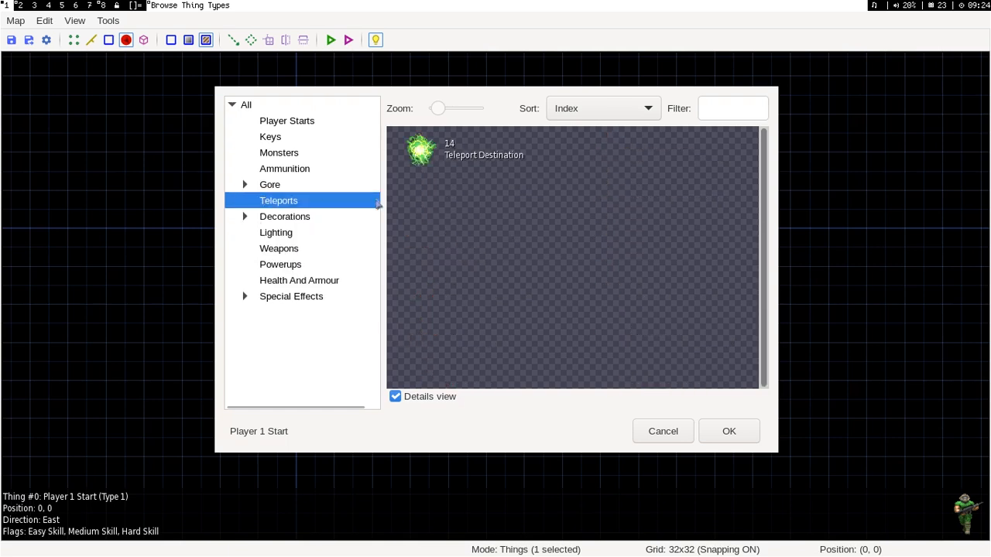
Step: Examine the Decorations things with their Hell subcategory, followed by the Lighting and Powerups categories
{"action": "left_click", "coordinate": [245, 218]}
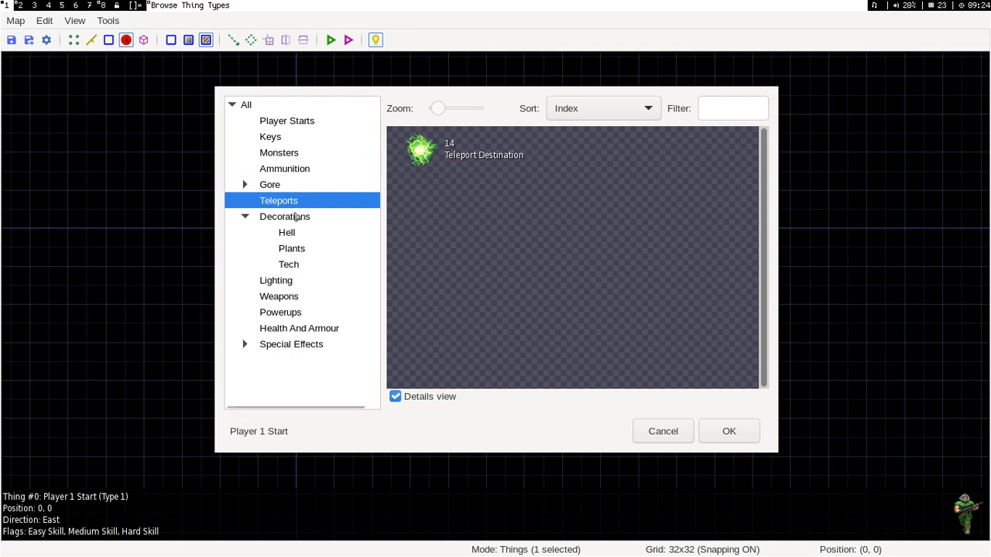
{"action": "left_click", "coordinate": [298, 219]}
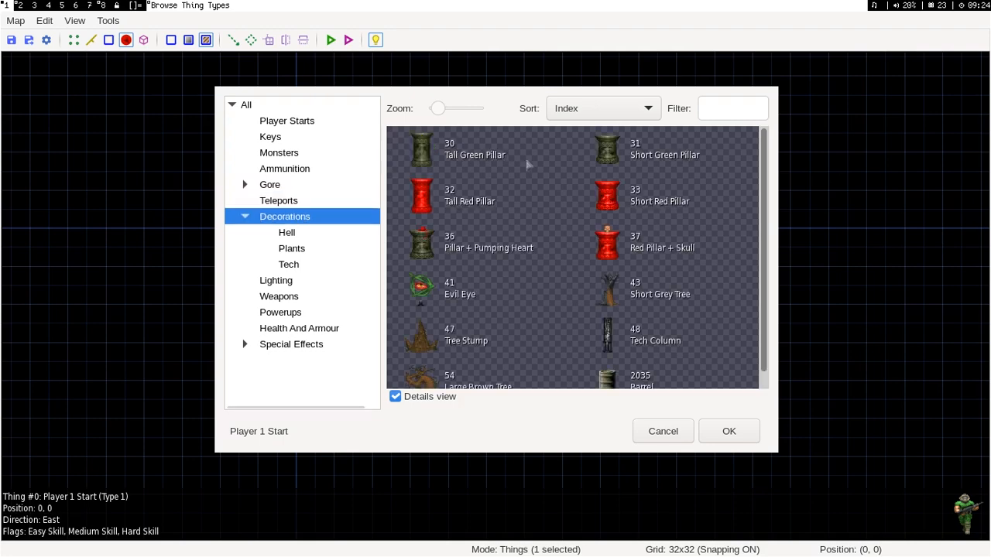
{"action": "scroll", "coordinate": [552, 177], "scroll_direction": "down", "scroll_amount": 1}
{"action": "left_click", "coordinate": [343, 235]}
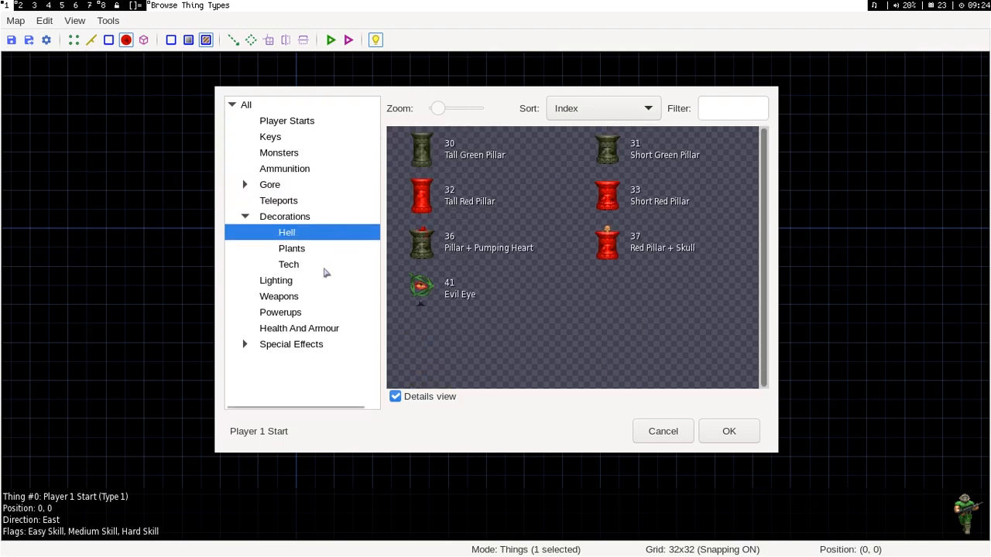
{"action": "left_click", "coordinate": [274, 281]}
{"action": "scroll", "coordinate": [493, 274], "scroll_direction": "down", "scroll_amount": 1}
{"action": "left_click", "coordinate": [318, 313]}
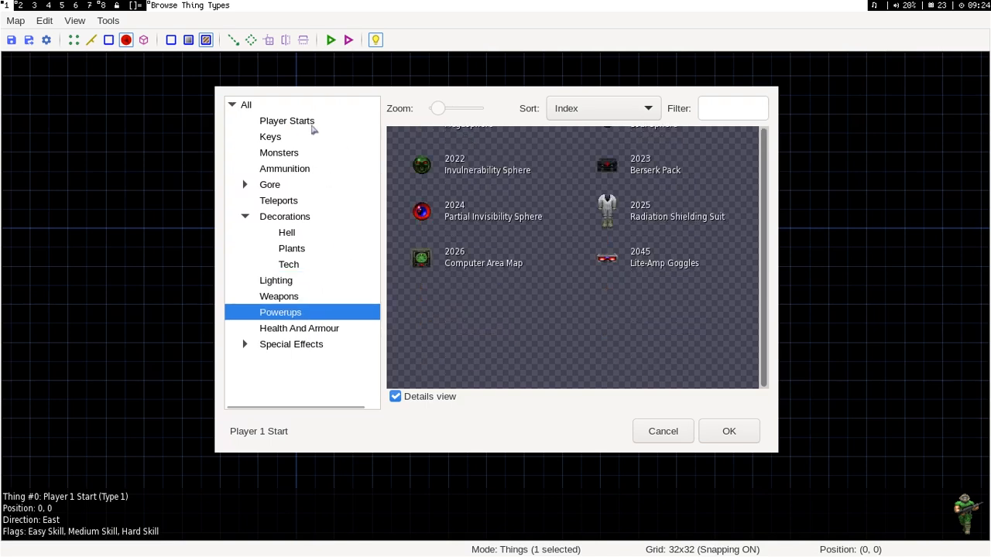
Step: Keep Player 1 Start as the thing type and apply the thing's properties
{"action": "left_click", "coordinate": [313, 126]}
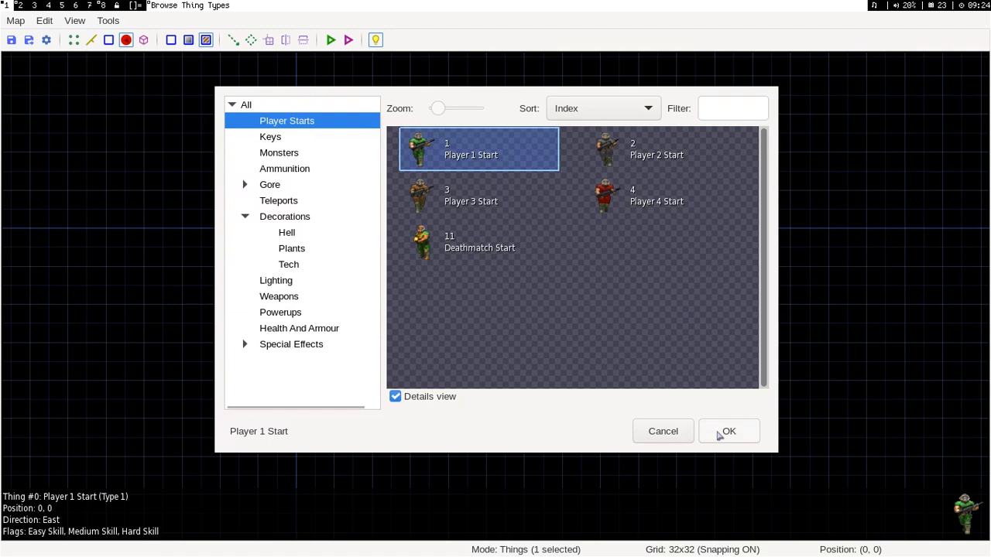
{"action": "left_click", "coordinate": [720, 435]}
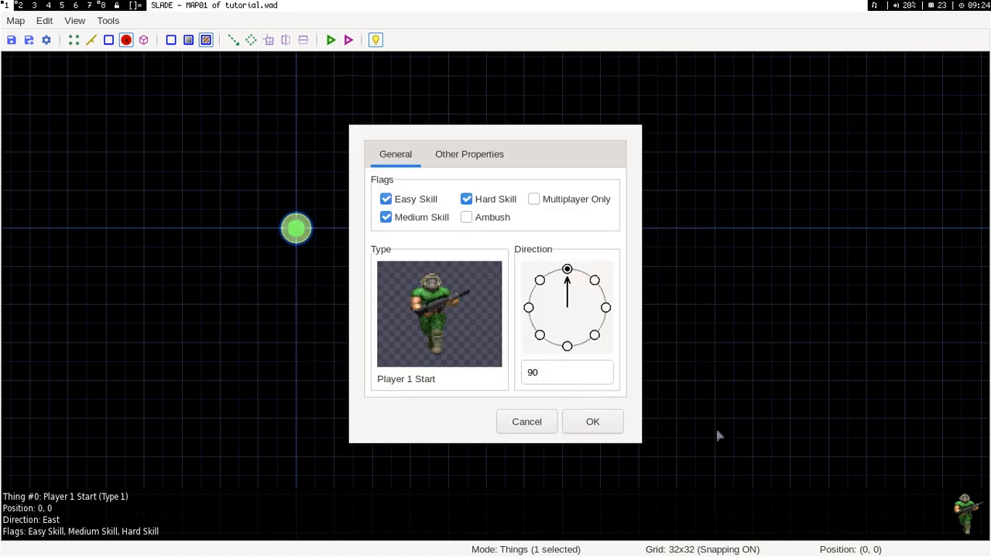
{"action": "left_click", "coordinate": [585, 425]}
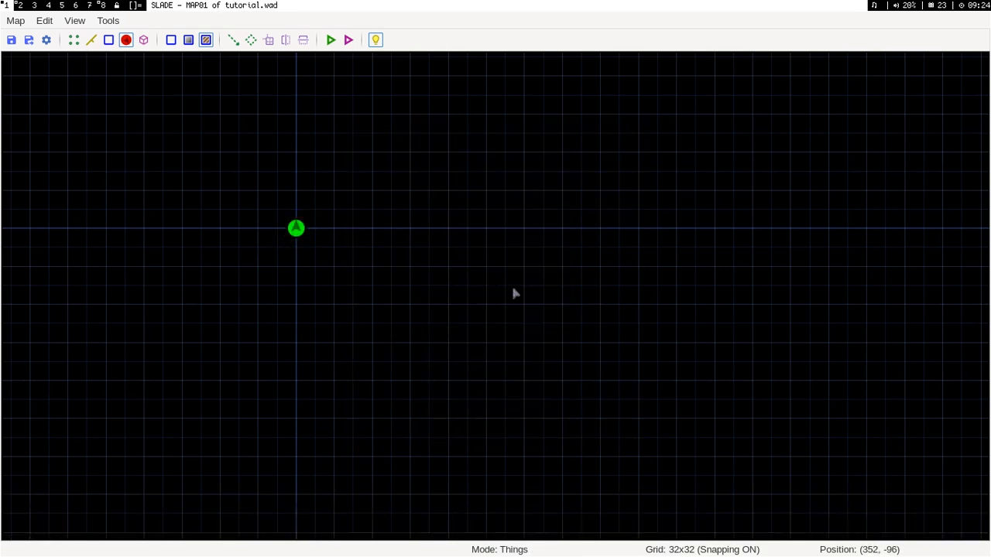
{"action": "left_click", "coordinate": [251, 40]}
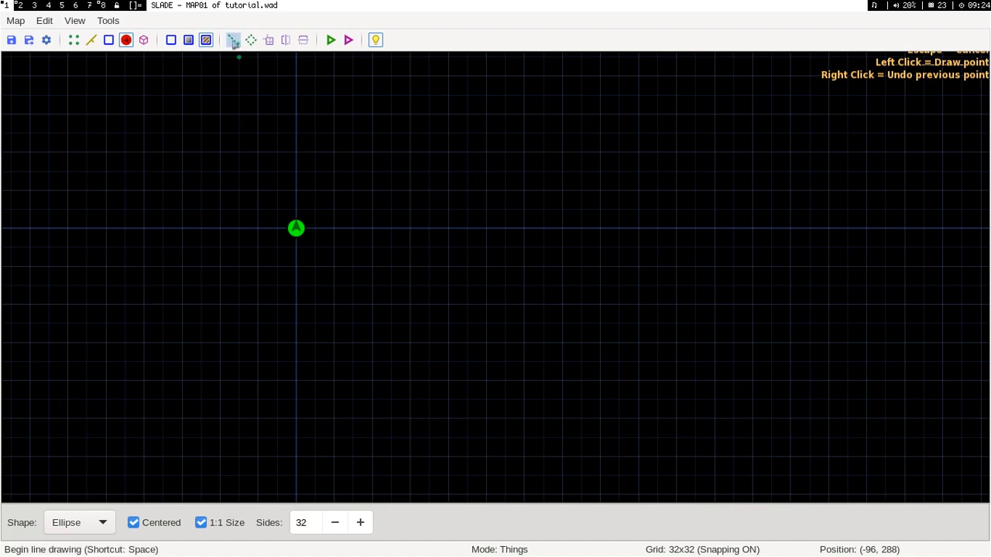
{"action": "left_click_drag", "start_coordinate": [222, 154], "coordinate": [315, 137]}
{"action": "key", "text": "Escape"}
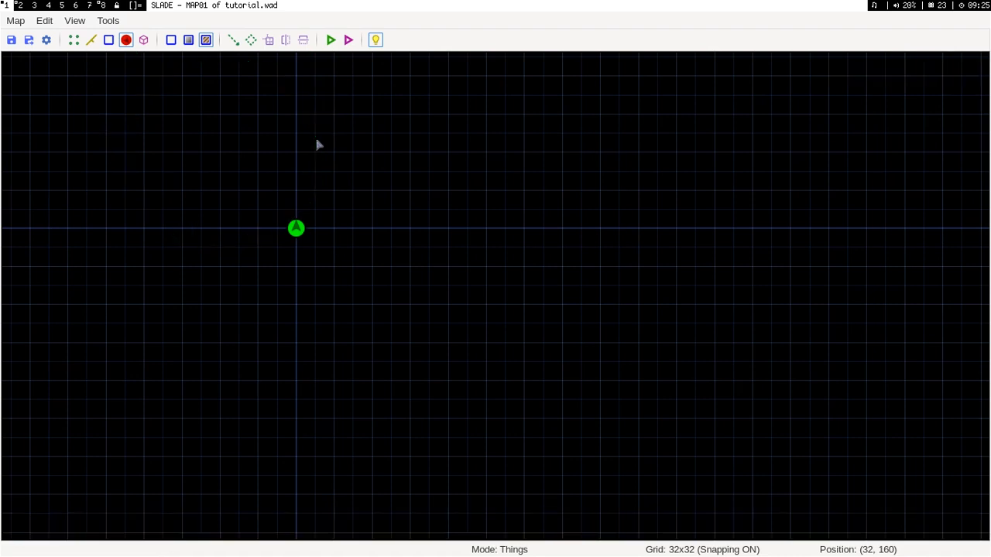
Step: Draw a closed seven-sided room around the player start with line drawing, including consecutive sides about 128, 128, 286, 453 and 410 units long
{"action": "left_click", "coordinate": [234, 39]}
{"action": "left_click", "coordinate": [258, 191]}
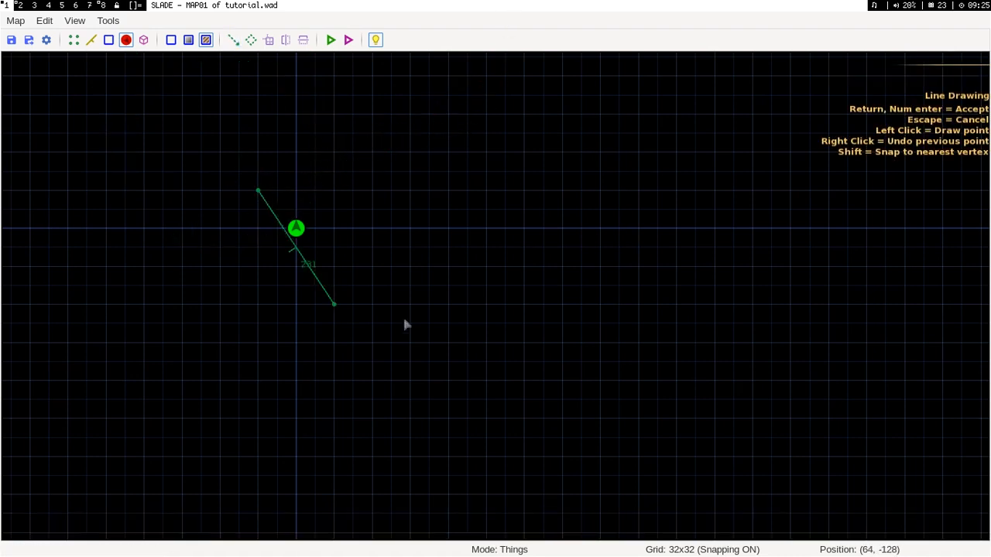
{"action": "left_click", "coordinate": [334, 191]}
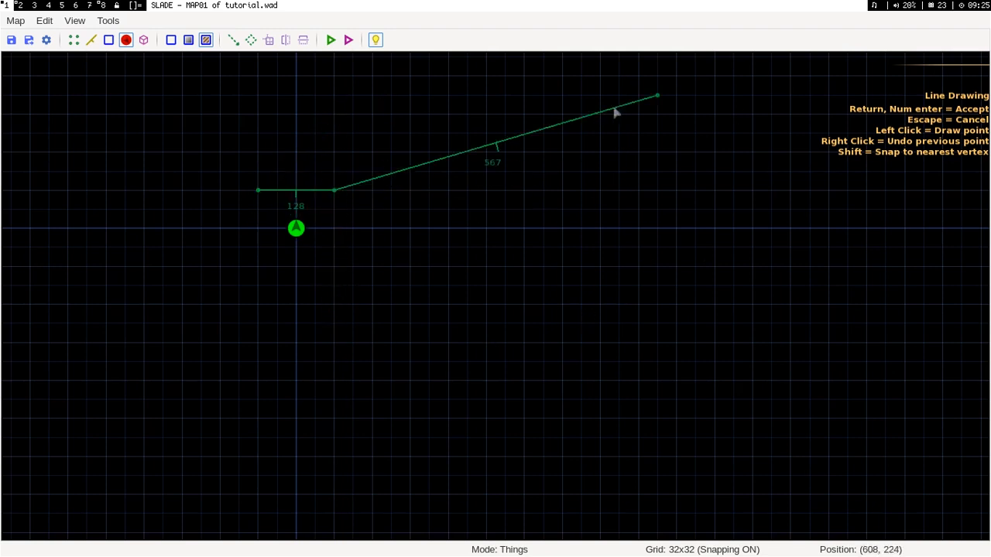
{"action": "left_click", "coordinate": [335, 269]}
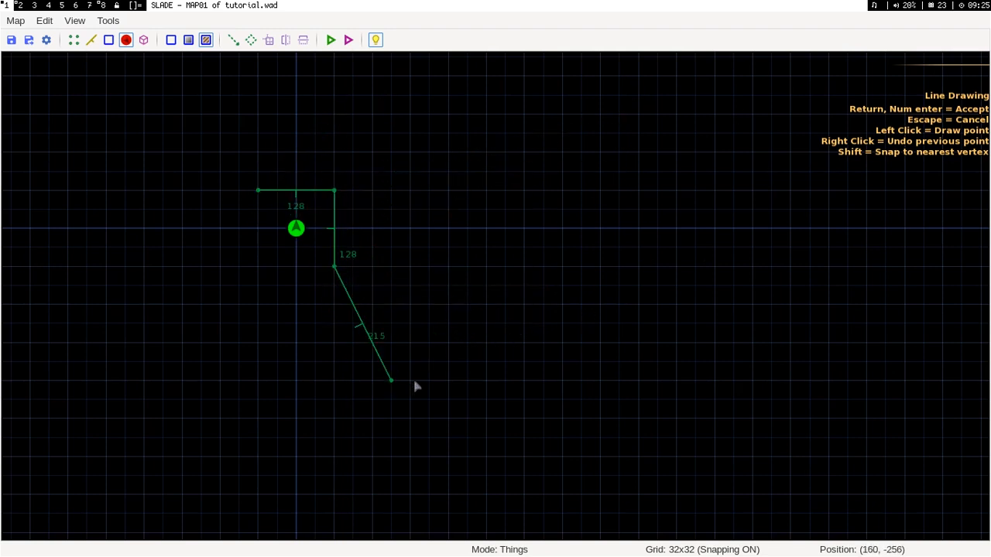
{"action": "left_click", "coordinate": [485, 342]}
{"action": "left_click", "coordinate": [220, 381]}
{"action": "left_click", "coordinate": [69, 191]}
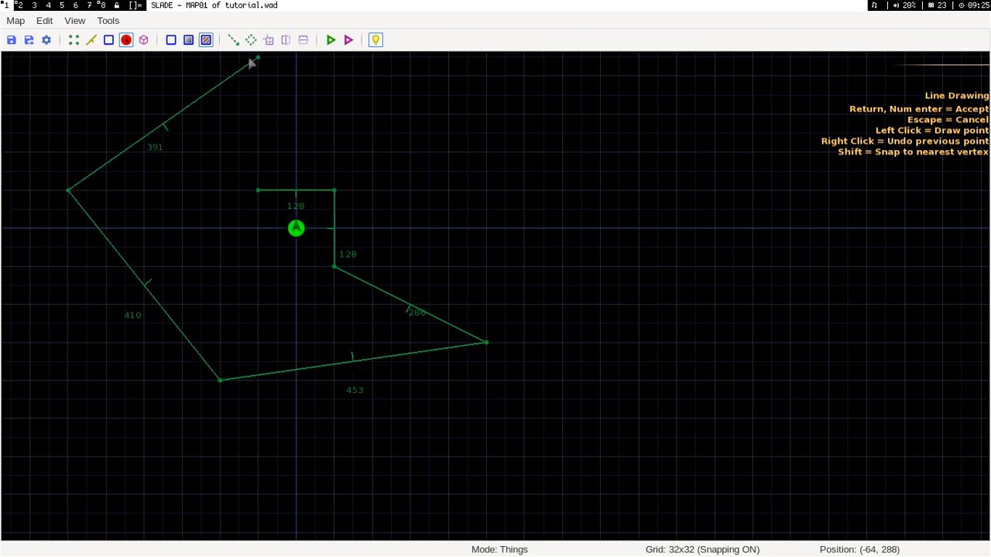
{"action": "left_click", "coordinate": [182, 77]}
{"action": "left_click", "coordinate": [263, 190]}
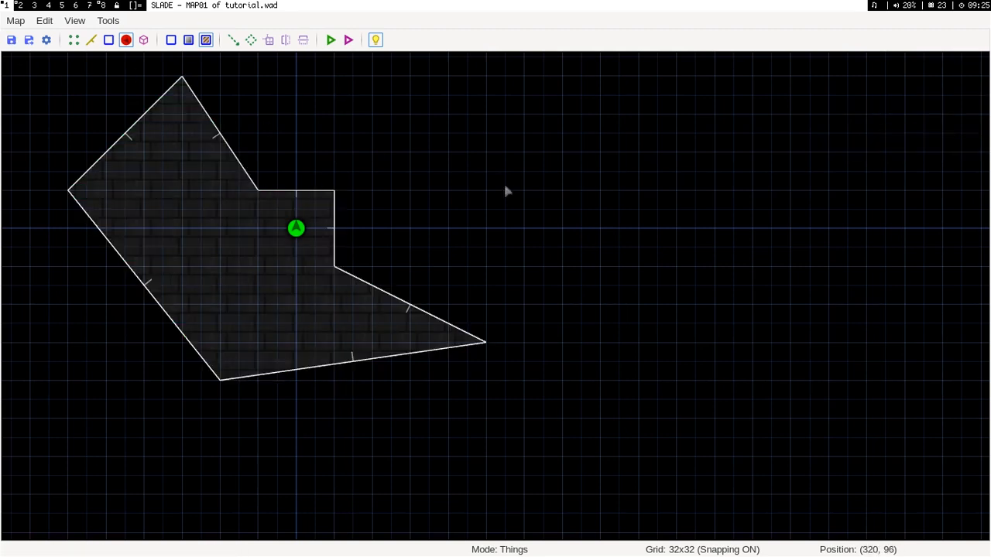
{"action": "scroll", "coordinate": [317, 273], "scroll_direction": "up", "scroll_amount": 5}
{"action": "scroll", "coordinate": [321, 268], "scroll_direction": "down", "scroll_amount": 5}
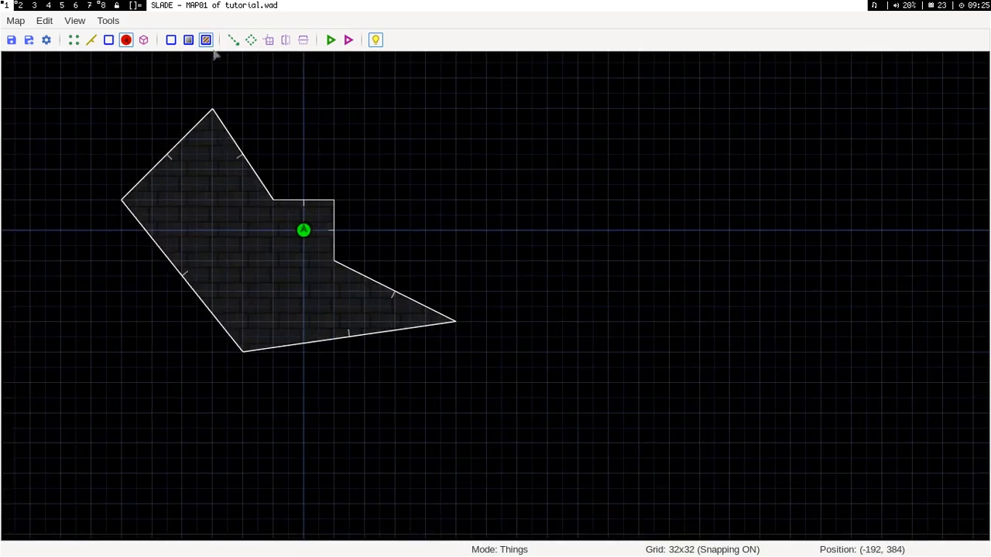
{"action": "left_click", "coordinate": [233, 39]}
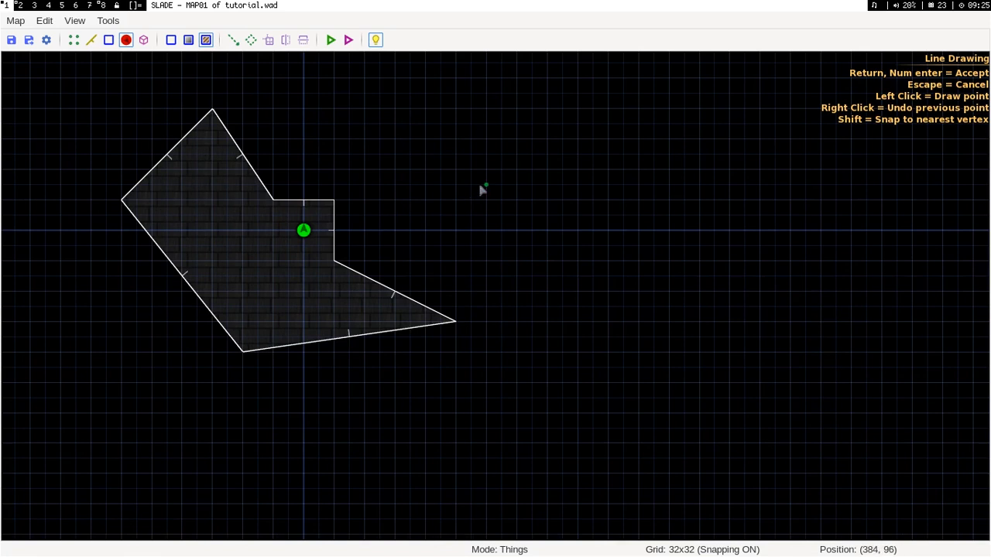
{"action": "key", "text": "Escape"}
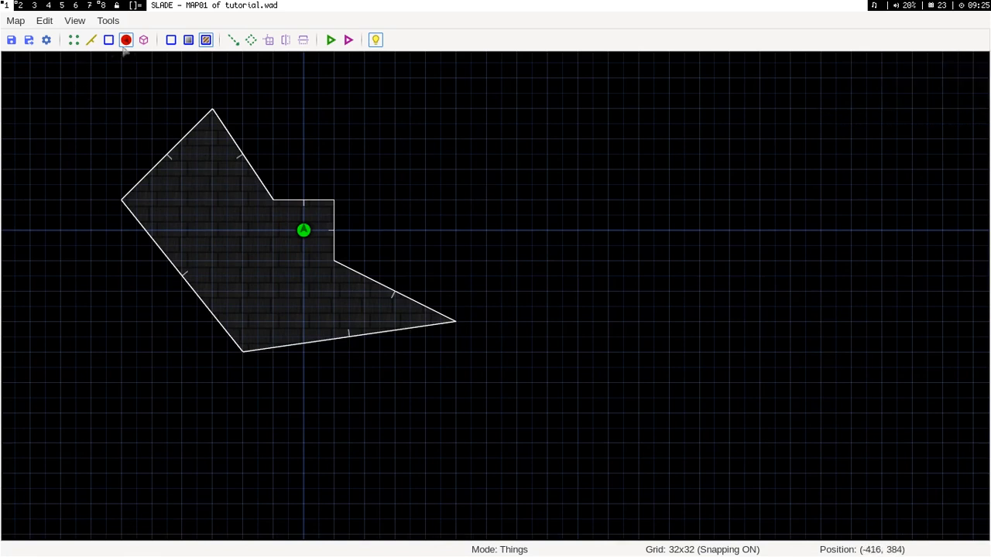
Step: Switch to lines mode and reshape the room by moving its short right wall outward and the adjoining slanted side downward
{"action": "left_click", "coordinate": [90, 40]}
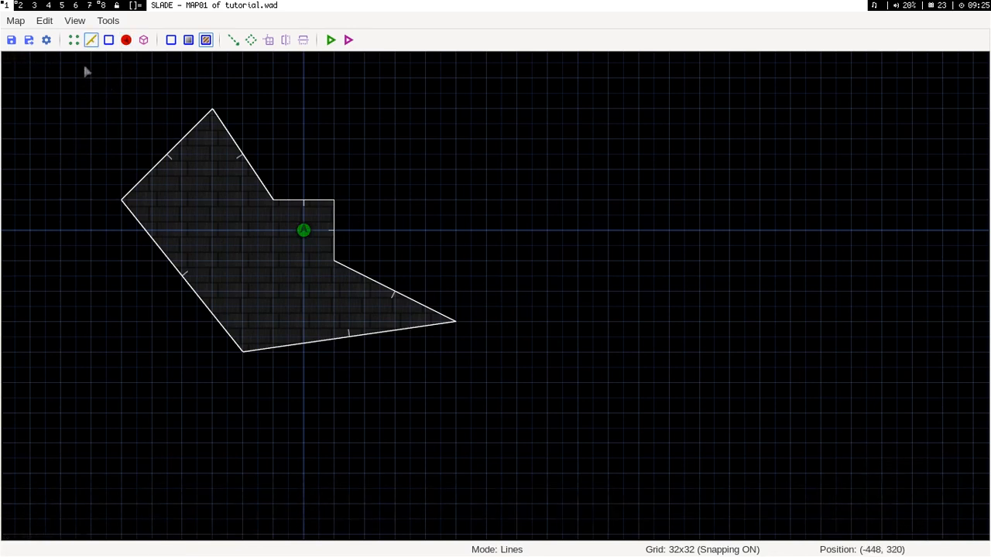
{"action": "left_click", "coordinate": [165, 155]}
{"action": "left_click", "coordinate": [241, 157]}
{"action": "left_click_drag", "start_coordinate": [162, 159], "coordinate": [104, 217]}
{"action": "right_click_drag", "start_coordinate": [166, 194], "coordinate": [161, 156]}
{"action": "mouse_move", "coordinate": [458, 129]}
{"action": "left_mouse_down"}
{"action": "mouse_move", "coordinate": [546, 125]}
{"action": "mouse_move", "coordinate": [637, 218]}
{"action": "left_mouse_up"}
{"action": "left_click", "coordinate": [288, 201]}
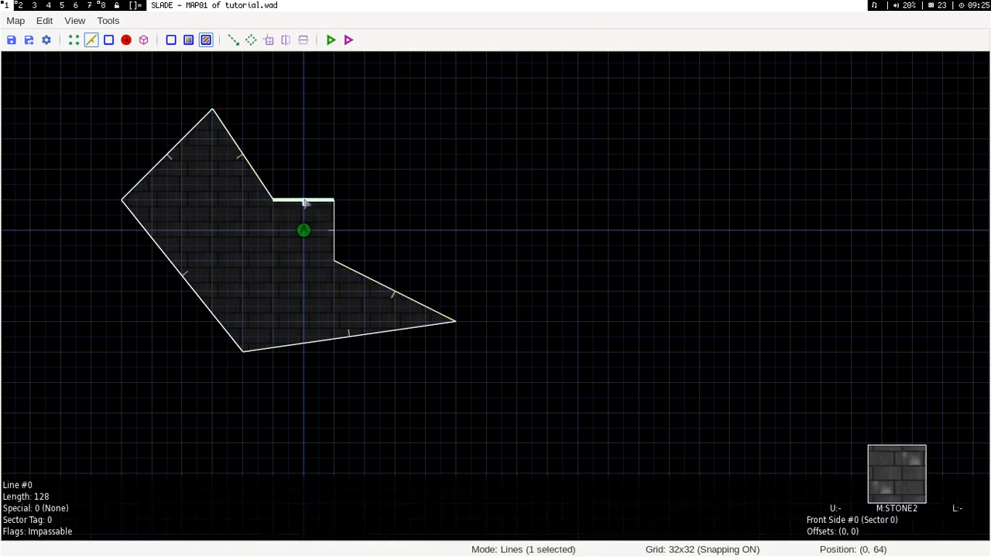
{"action": "left_click_drag", "start_coordinate": [305, 203], "coordinate": [471, 236]}
{"action": "left_click", "coordinate": [411, 207]}
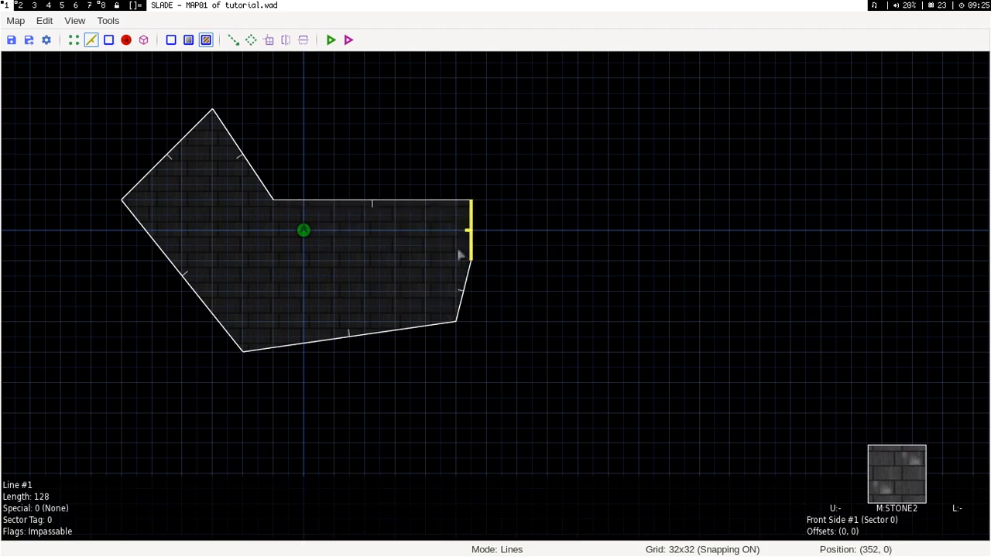
{"action": "left_click_drag", "start_coordinate": [454, 298], "coordinate": [490, 288]}
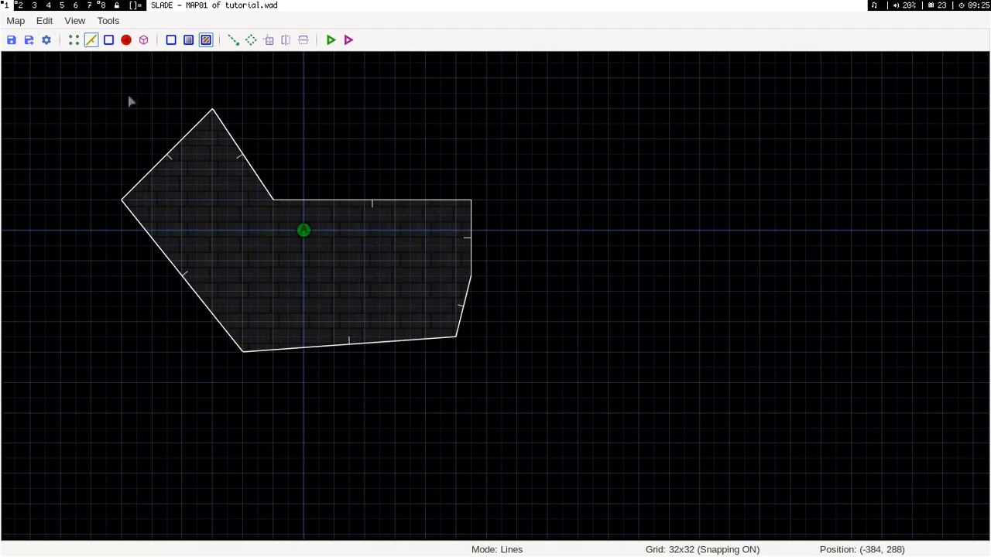
Step: Select all seven lines of the room and delete them
{"action": "left_click_drag", "start_coordinate": [78, 84], "coordinate": [571, 395]}
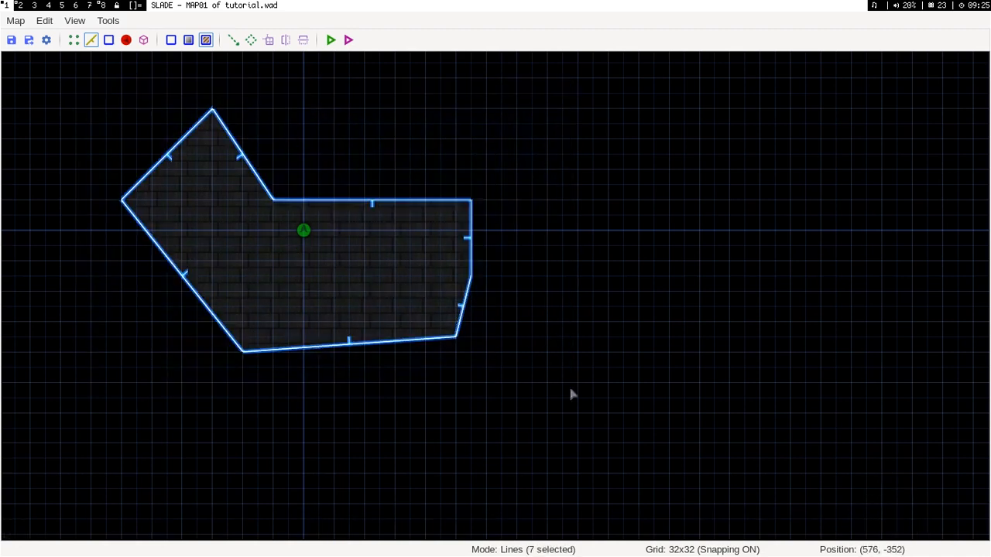
{"action": "key", "text": "Delete"}
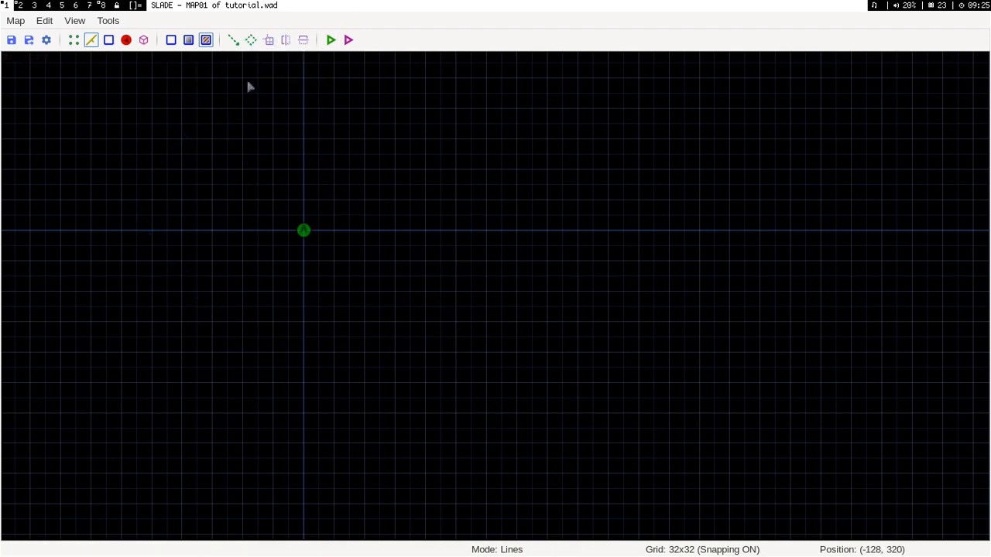
Step: Draw a rectangular room of 256 by 256 units around the player start with shape drawing, with Centered and 1:1 Size turned off
{"action": "left_click", "coordinate": [250, 39]}
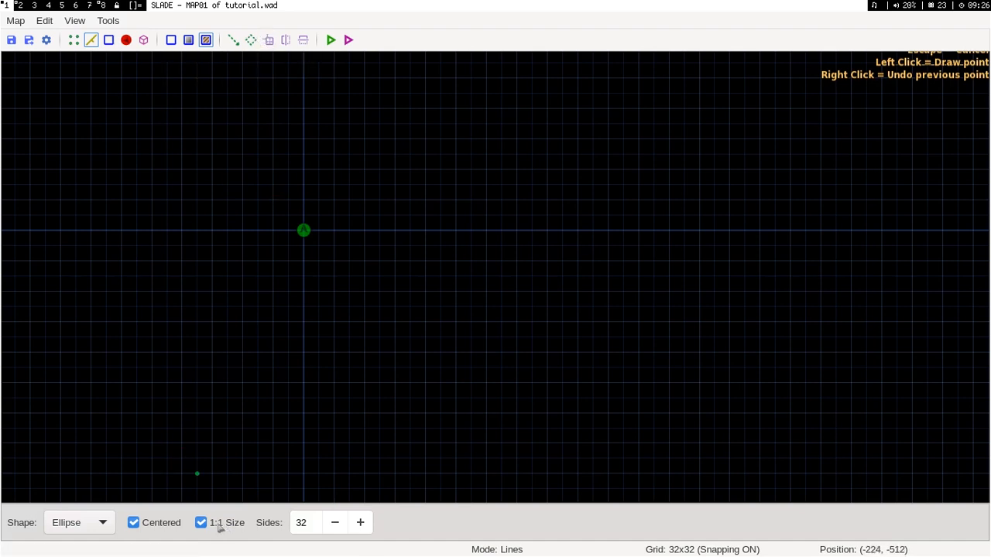
{"action": "left_click", "coordinate": [133, 522]}
{"action": "left_click", "coordinate": [202, 522]}
{"action": "left_click", "coordinate": [71, 524]}
{"action": "left_click", "coordinate": [70, 524]}
{"action": "left_click", "coordinate": [71, 523]}
{"action": "left_click", "coordinate": [76, 503]}
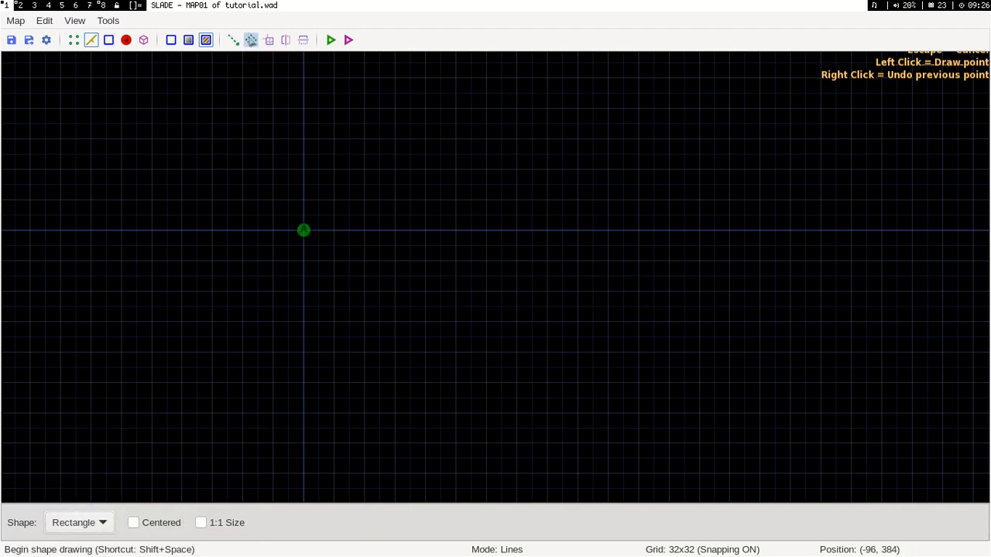
{"action": "scroll", "coordinate": [413, 212], "scroll_direction": "down", "scroll_amount": 3}
{"action": "scroll", "coordinate": [305, 248], "scroll_direction": "up", "scroll_amount": 4}
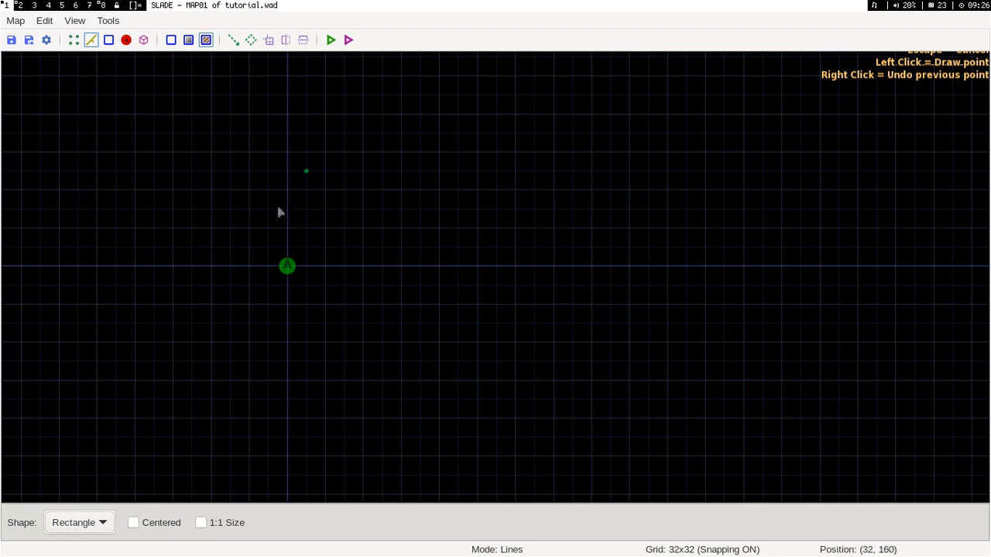
{"action": "left_click", "coordinate": [211, 189]}
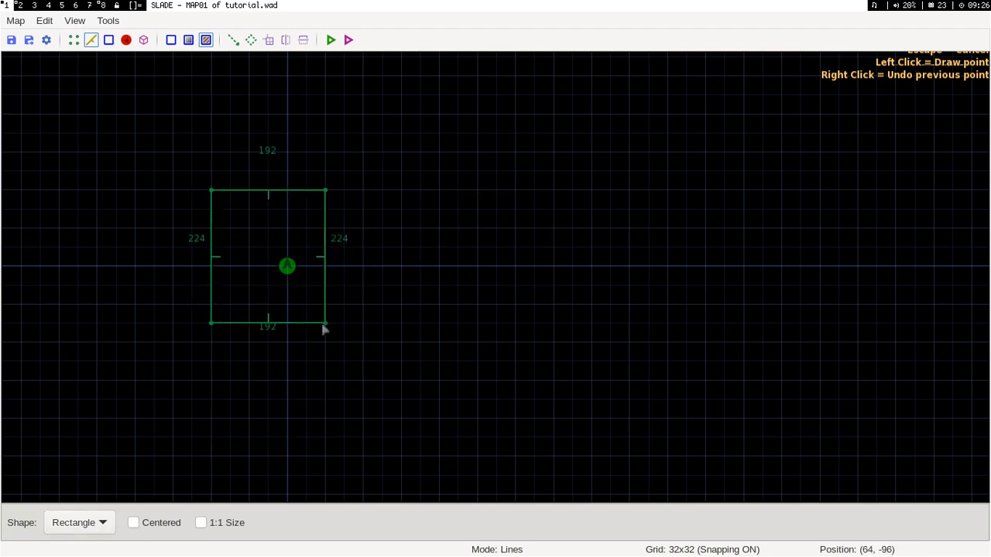
{"action": "left_click", "coordinate": [367, 350]}
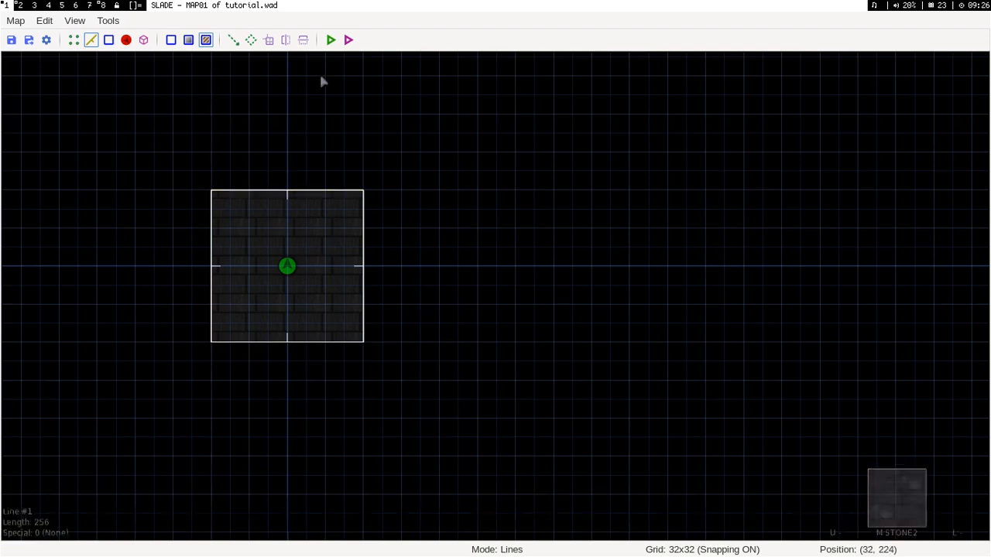
Step: Open the run settings for the map and add DOOM2.WAD from the doom folder as a resource
{"action": "left_click", "coordinate": [330, 39]}
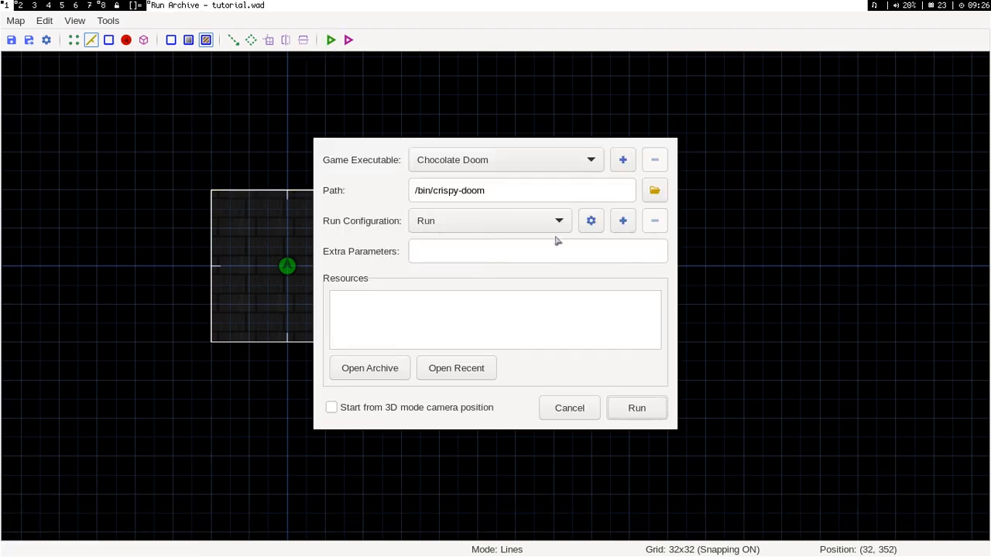
{"action": "left_click", "coordinate": [363, 373]}
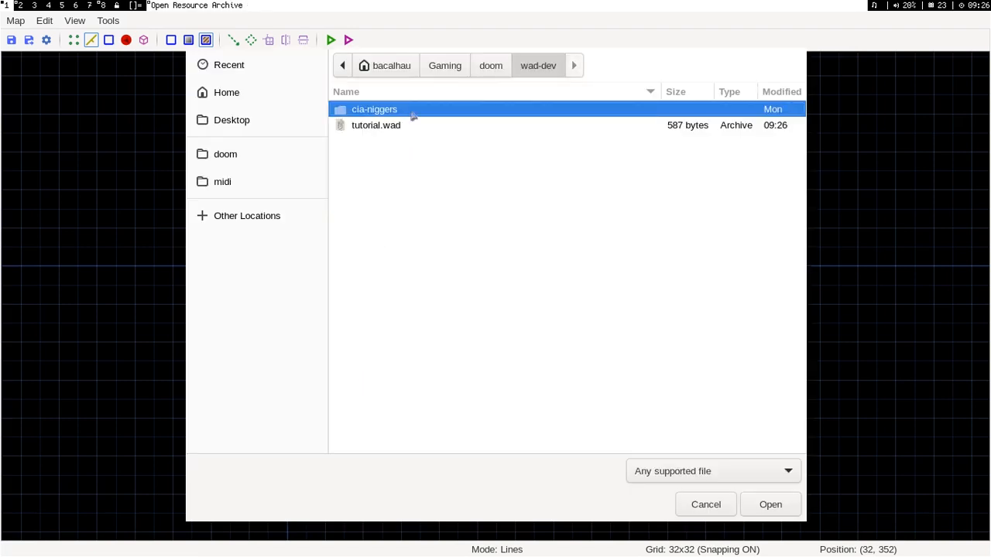
{"action": "left_click", "coordinate": [491, 65]}
{"action": "left_click", "coordinate": [443, 109]}
{"action": "left_click", "coordinate": [769, 505]}
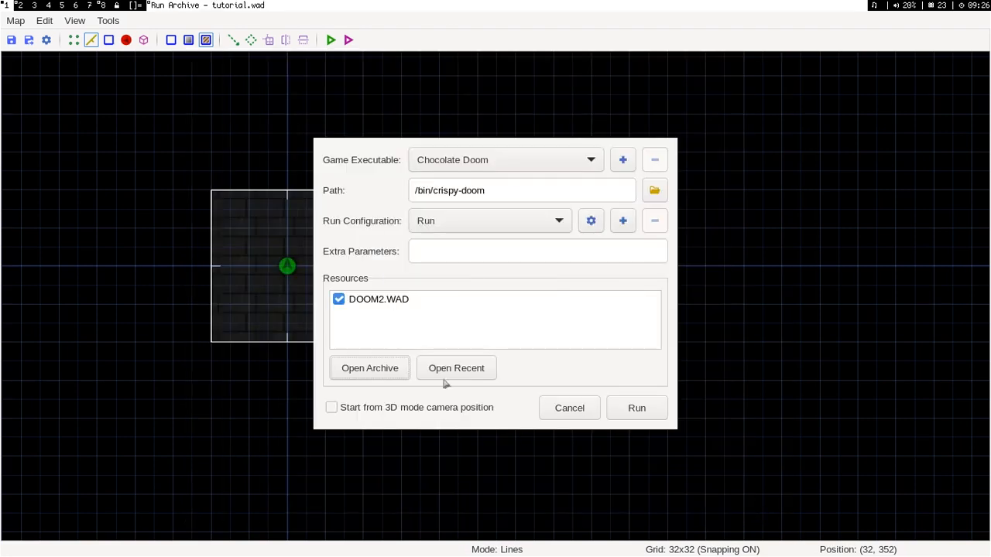
Step: Run the map with Chocolate Doom kept as the game executable, look around the room in the game and quit it
{"action": "left_click", "coordinate": [490, 161]}
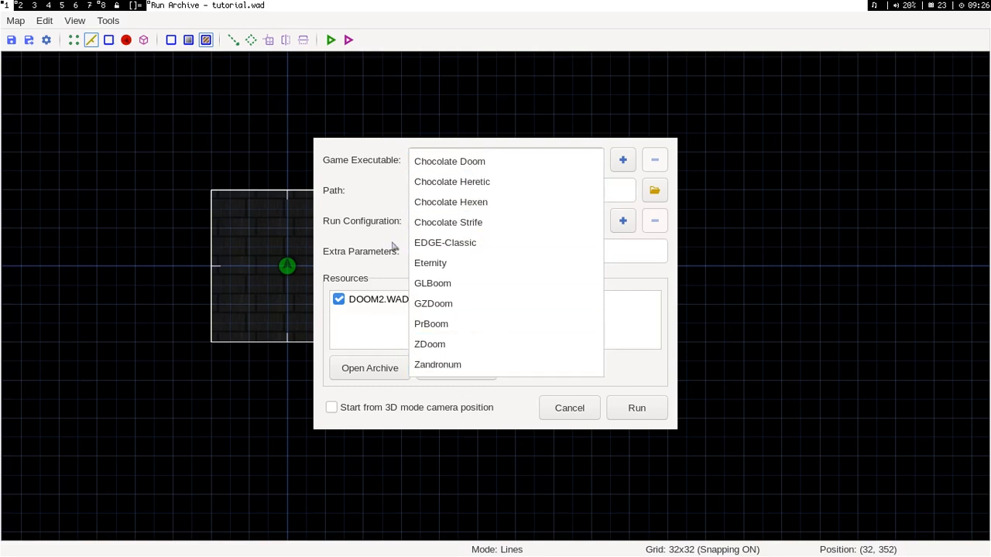
{"action": "left_click", "coordinate": [347, 209]}
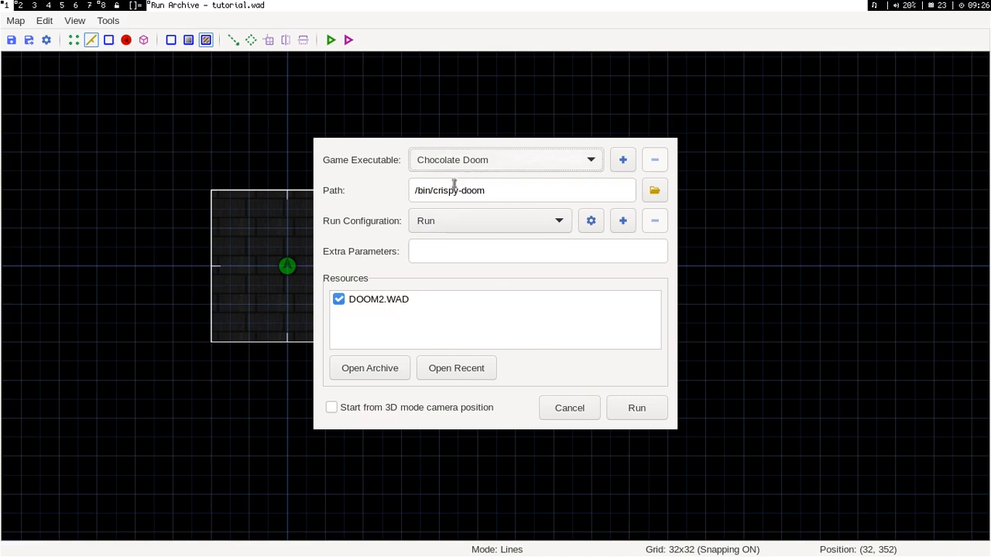
{"action": "left_click", "coordinate": [639, 410]}
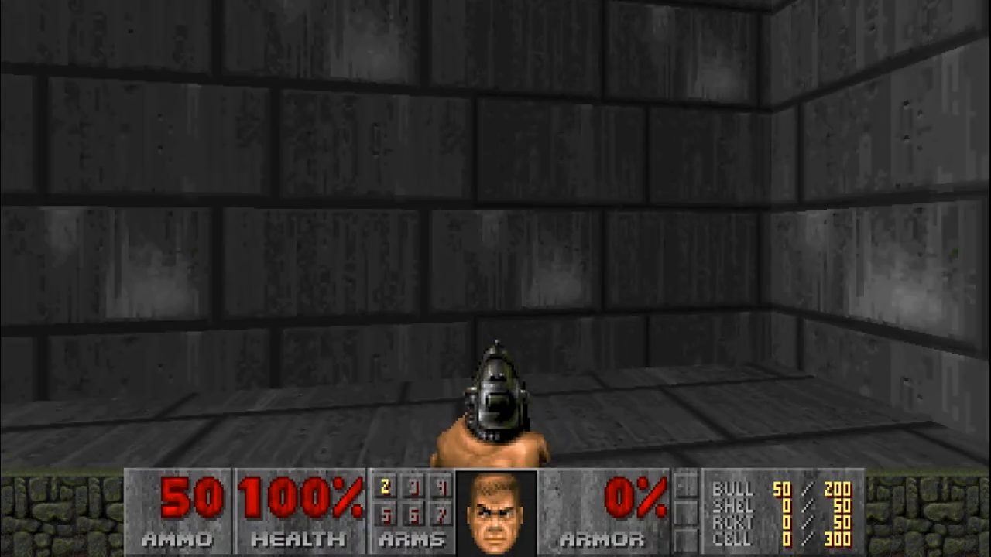
{"action": "key", "text": "s"}
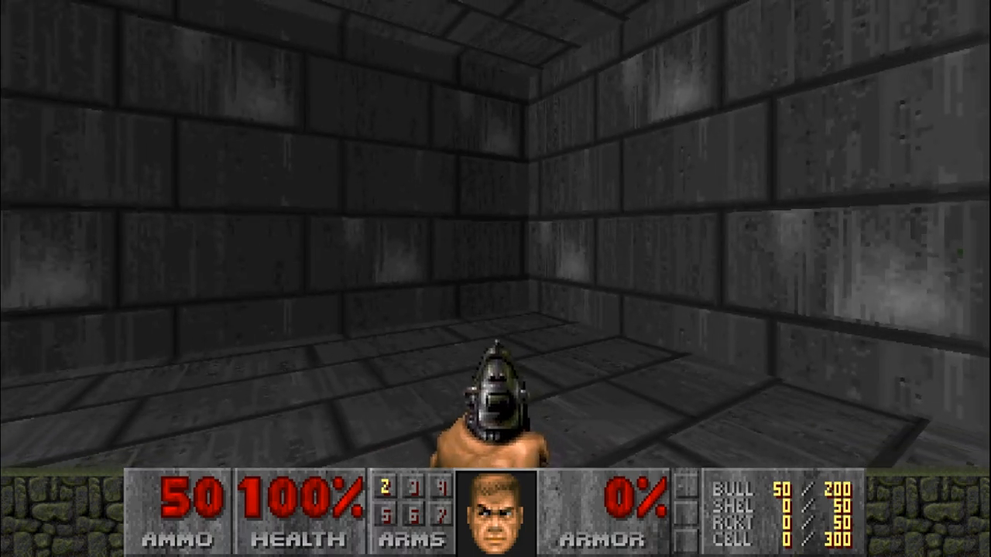
{"action": "key", "text": "F10"}
{"action": "key", "text": "y"}
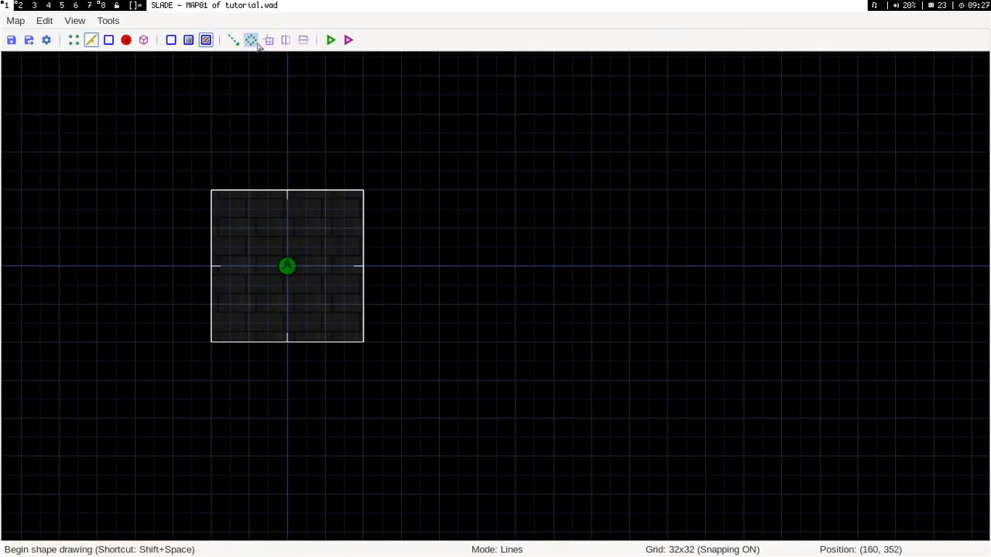
{"action": "scroll", "coordinate": [387, 316], "scroll_direction": "down", "scroll_amount": 5}
{"action": "scroll", "coordinate": [389, 321], "scroll_direction": "up", "scroll_amount": 7}
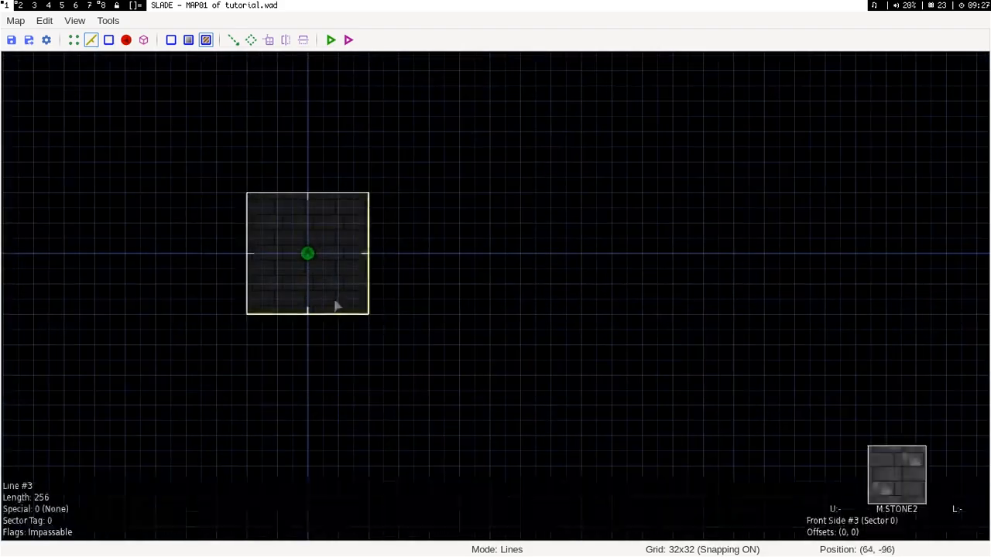
{"action": "scroll", "coordinate": [277, 441], "scroll_direction": "down", "scroll_amount": 6}
{"action": "scroll", "coordinate": [202, 367], "scroll_direction": "up", "scroll_amount": 5}
{"action": "scroll", "coordinate": [424, 256], "scroll_direction": "down", "scroll_amount": 2}
{"action": "scroll", "coordinate": [450, 409], "scroll_direction": "up", "scroll_amount": 5}
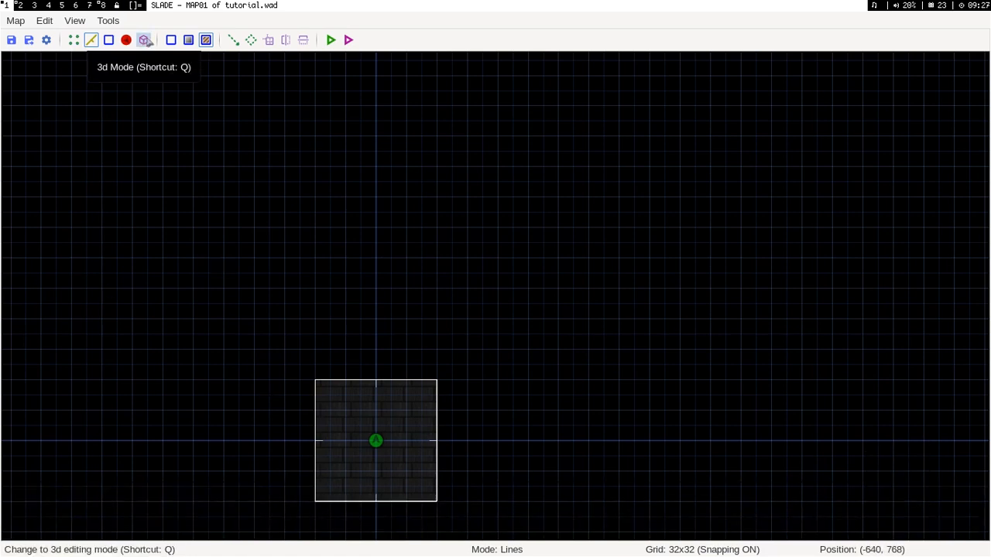
Step: Switch to 3D mode, apply the AASHITTY texture to all of the room's walls and clear the selection
{"action": "left_click", "coordinate": [338, 430]}
{"action": "key", "text": "q"}
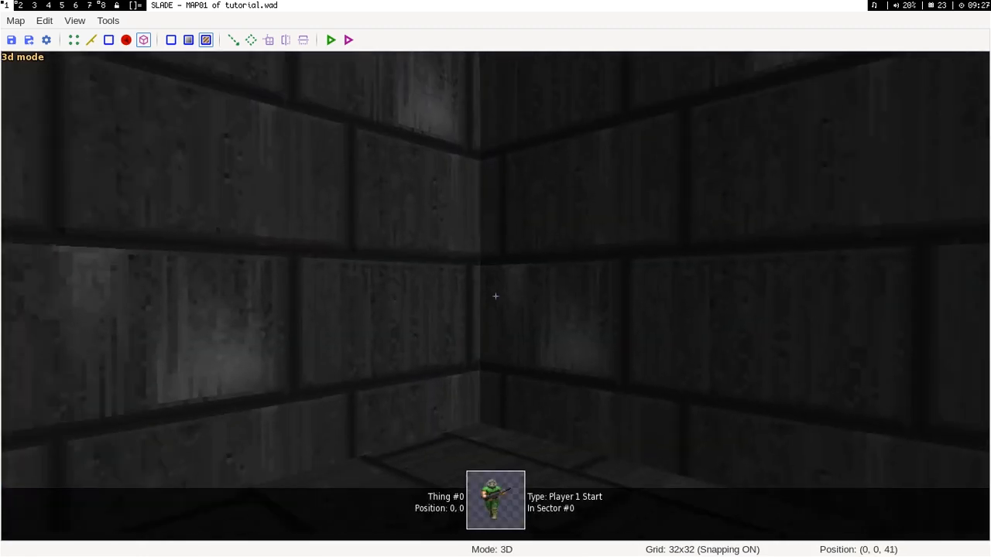
{"action": "key", "text": "w"}
{"action": "key", "text": "w"}
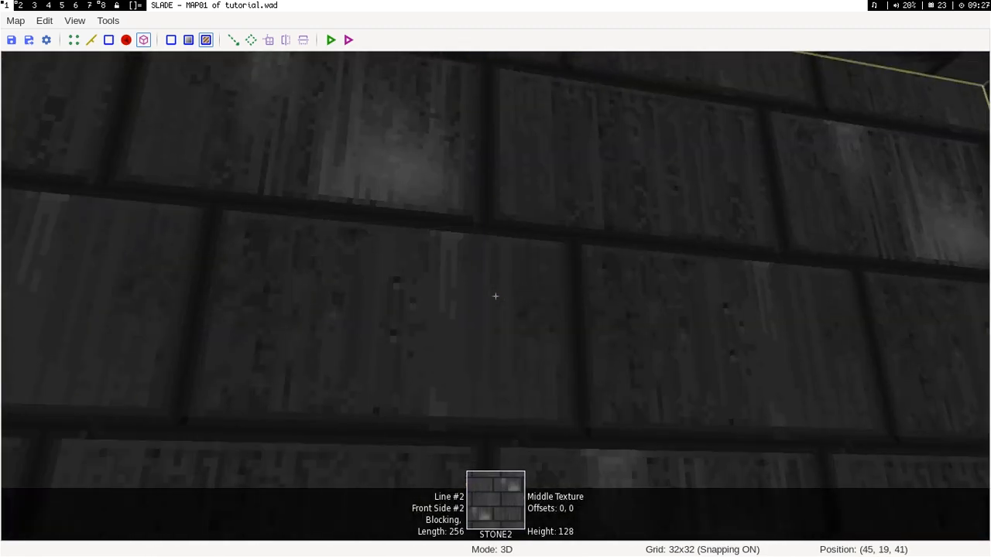
{"action": "left_click", "coordinate": [496, 296], "text": "shift"}
{"action": "key", "text": "a"}
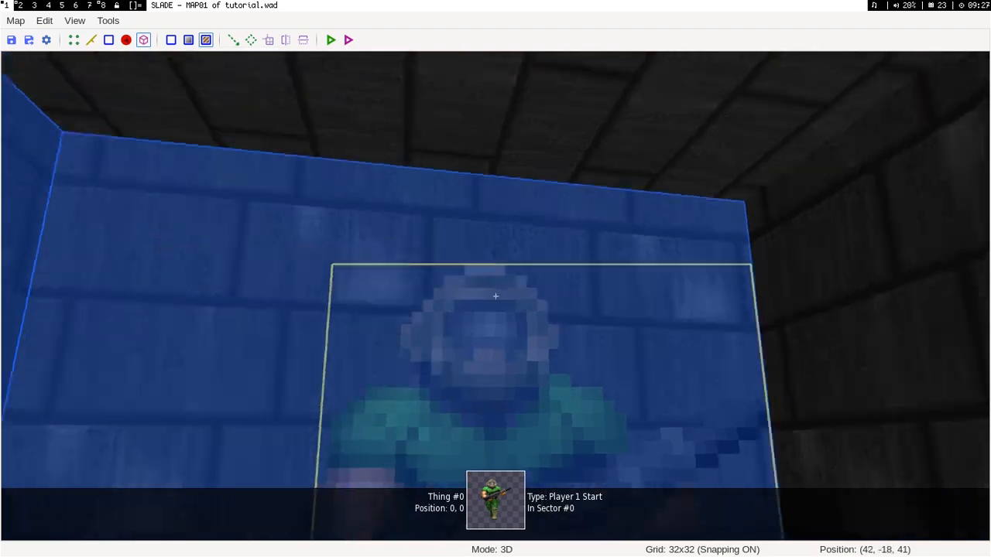
{"action": "key", "text": "t"}
{"action": "left_click", "coordinate": [645, 186]}
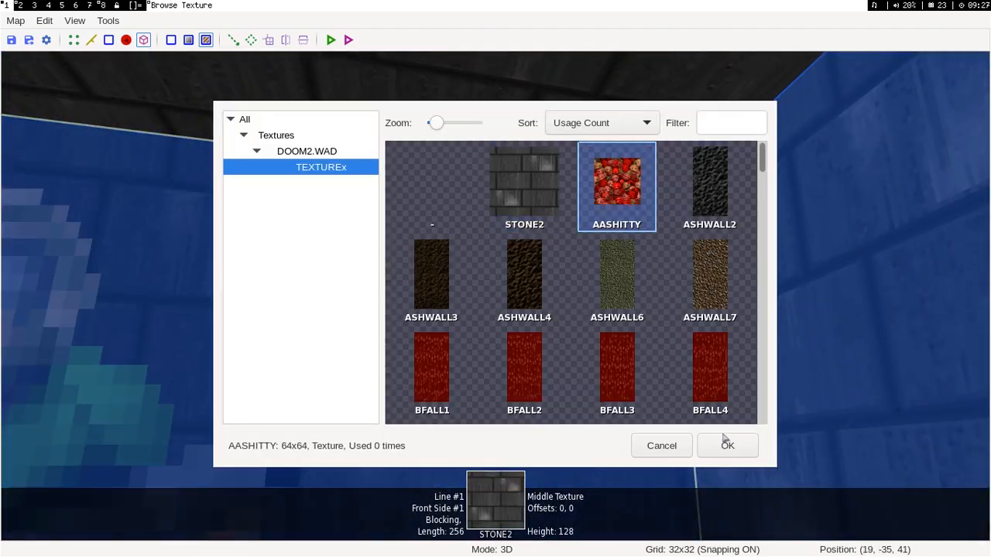
{"action": "left_click", "coordinate": [728, 445]}
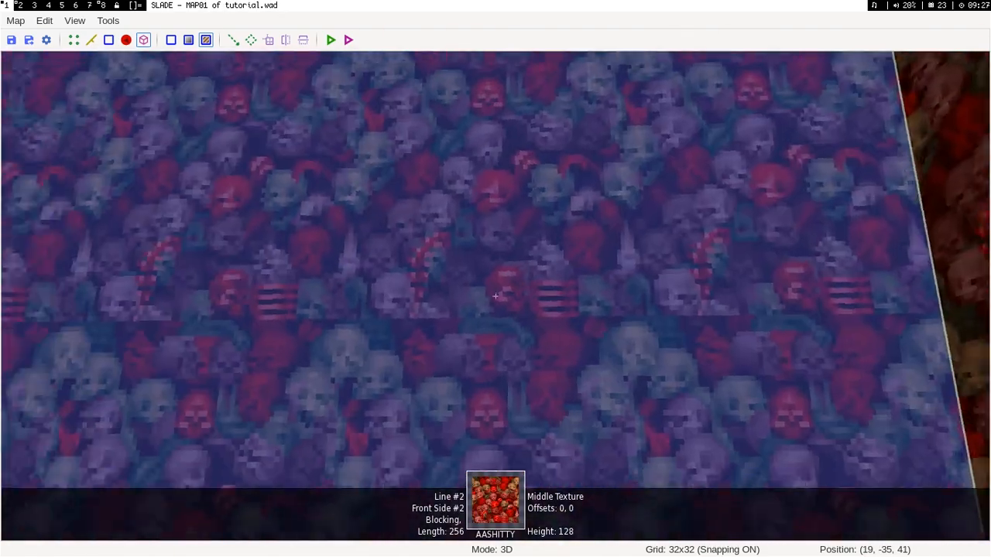
{"action": "key", "text": "c"}
Step: Set the room's floor flat to BLOOD1
{"action": "key", "text": "s"}
{"action": "key", "text": "a"}
{"action": "key", "text": "w"}
{"action": "key", "text": "t"}
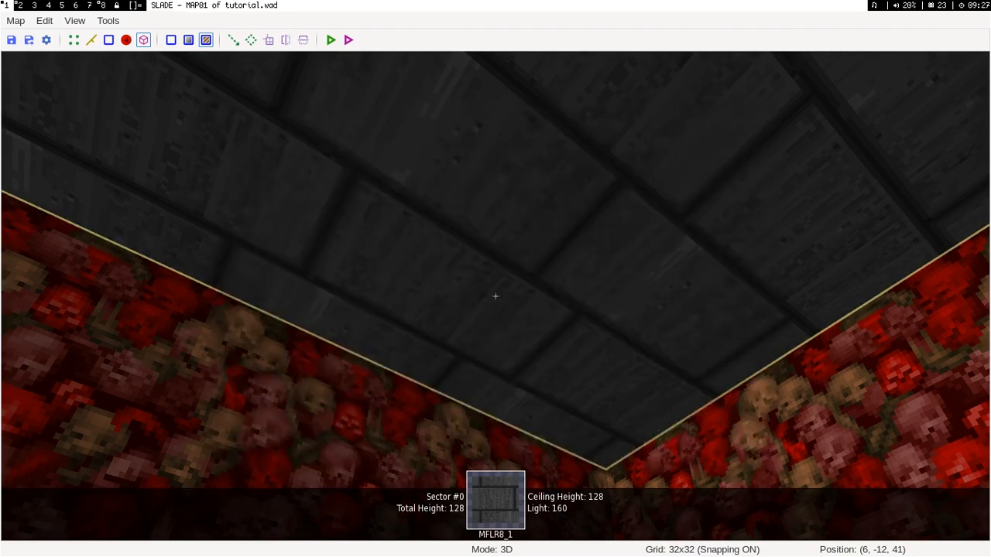
{"action": "left_click", "coordinate": [658, 446]}
{"action": "key", "text": "t"}
{"action": "left_click", "coordinate": [539, 189]}
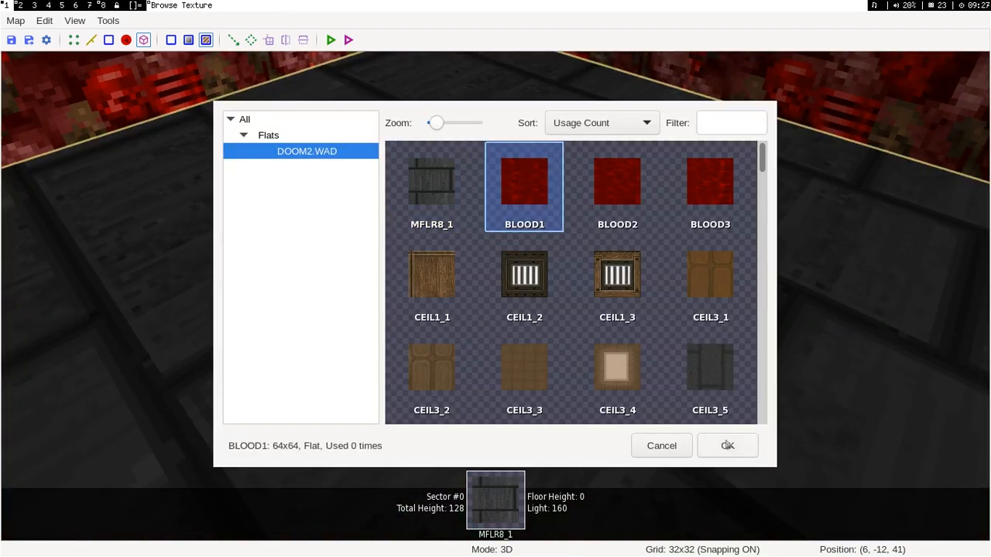
{"action": "double_click", "coordinate": [539, 189]}
Step: Set the room's ceiling flat to TLITE6_5
{"action": "key", "text": "t"}
{"action": "scroll", "coordinate": [512, 293], "scroll_direction": "down", "scroll_amount": 5}
{"action": "scroll", "coordinate": [512, 292], "scroll_direction": "down", "scroll_amount": 6}
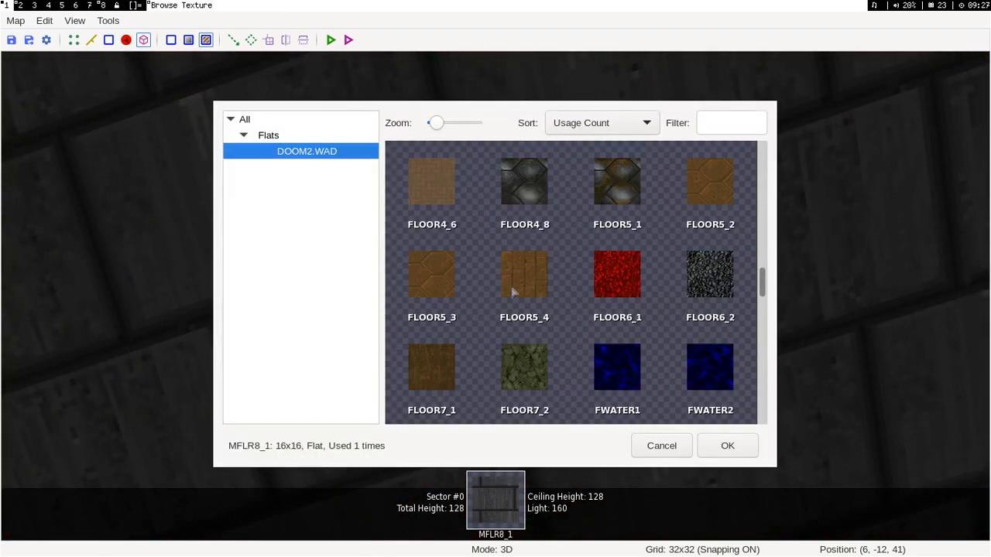
{"action": "scroll", "coordinate": [512, 292], "scroll_direction": "up", "scroll_amount": 2}
{"action": "scroll", "coordinate": [511, 292], "scroll_direction": "down", "scroll_amount": 8}
{"action": "scroll", "coordinate": [511, 292], "scroll_direction": "down", "scroll_amount": 4}
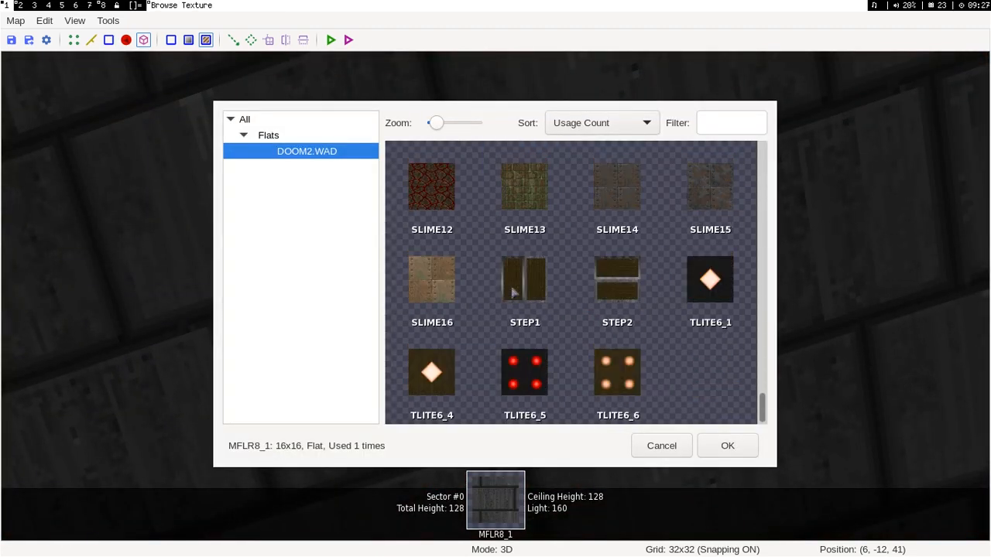
{"action": "left_click", "coordinate": [495, 375]}
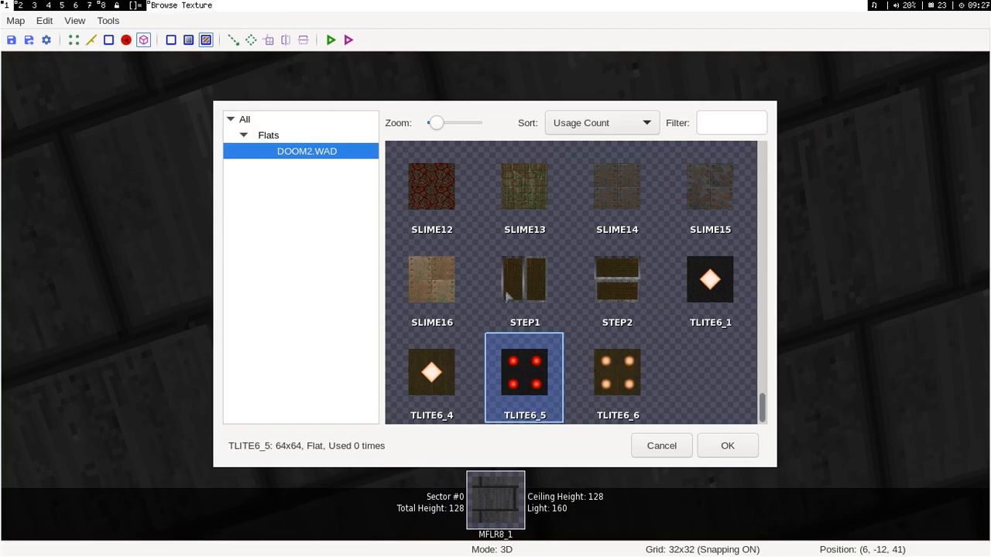
{"action": "left_click", "coordinate": [731, 450]}
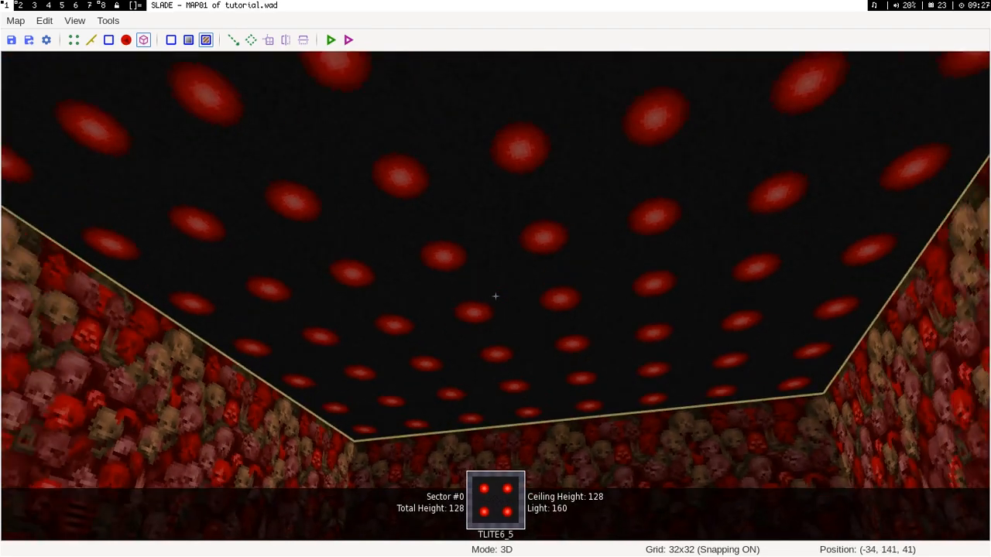
Step: Look back over the textured room, leave 3D mode and switch to sectors mode
{"action": "key", "text": "s"}
{"action": "key", "text": "a"}
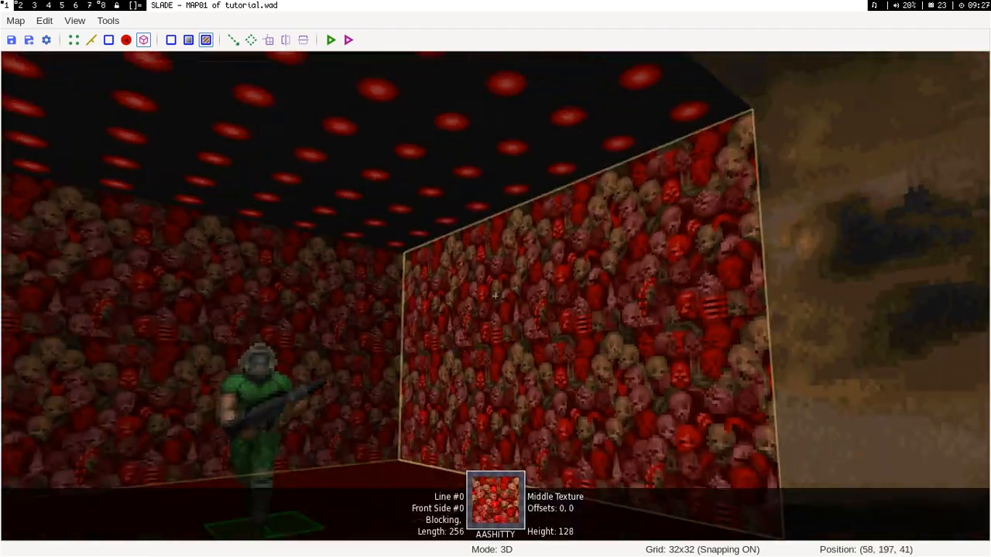
{"action": "key", "text": "q"}
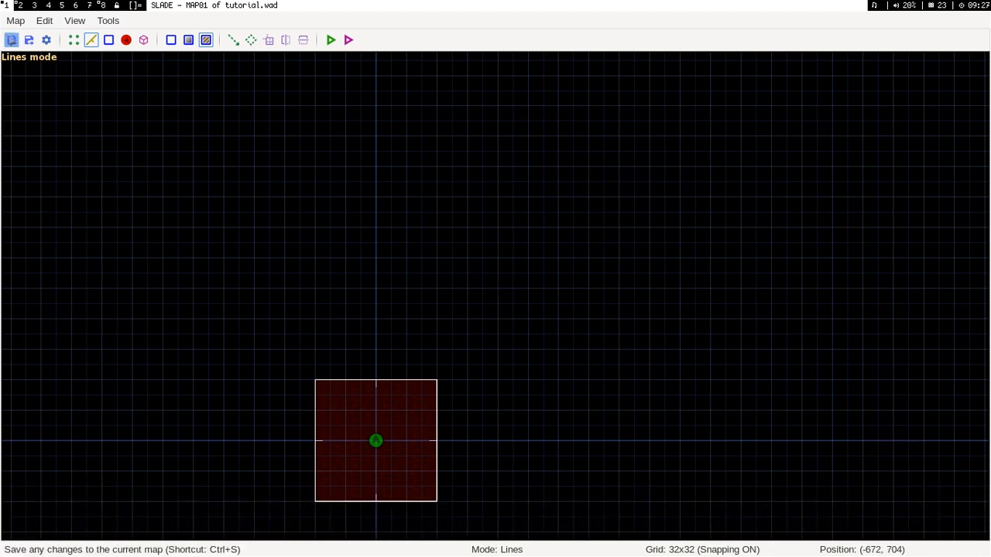
{"action": "left_click", "coordinate": [108, 40]}
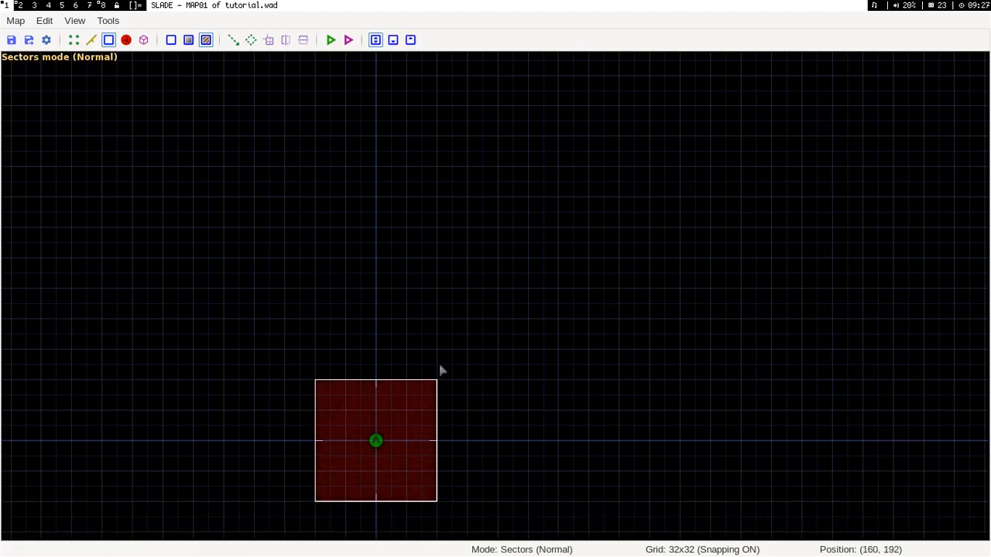
{"action": "double_click", "coordinate": [427, 416]}
{"action": "left_click_drag", "start_coordinate": [523, 364], "coordinate": [385, 360]}
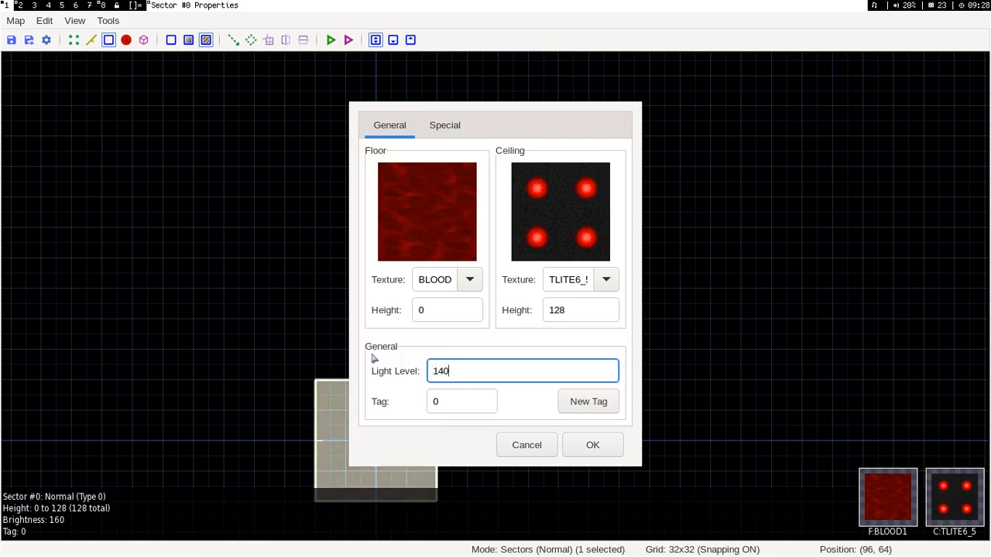
{"action": "type", "text": "140"}
{"action": "left_click", "coordinate": [526, 446]}
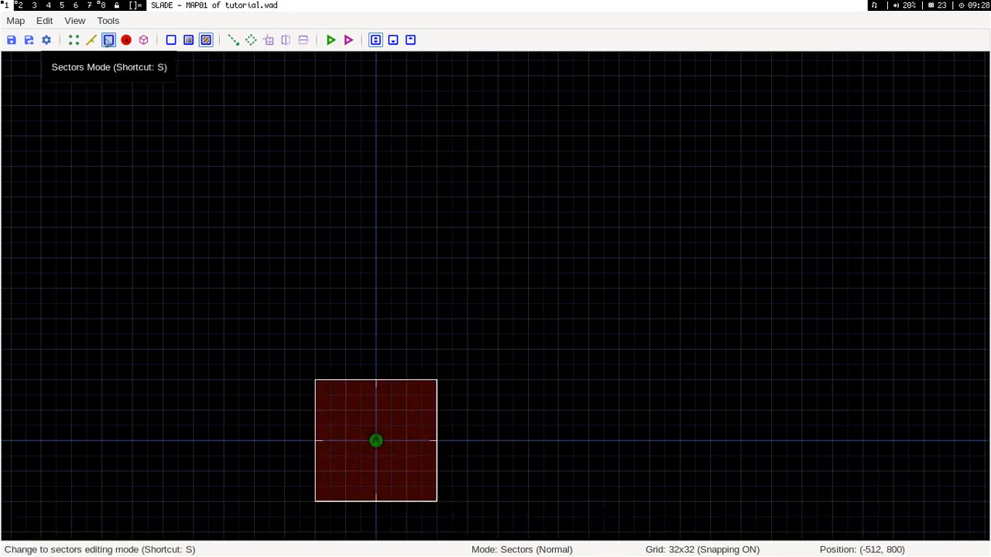
{"action": "right_click", "coordinate": [359, 422]}
{"action": "left_click", "coordinate": [364, 418]}
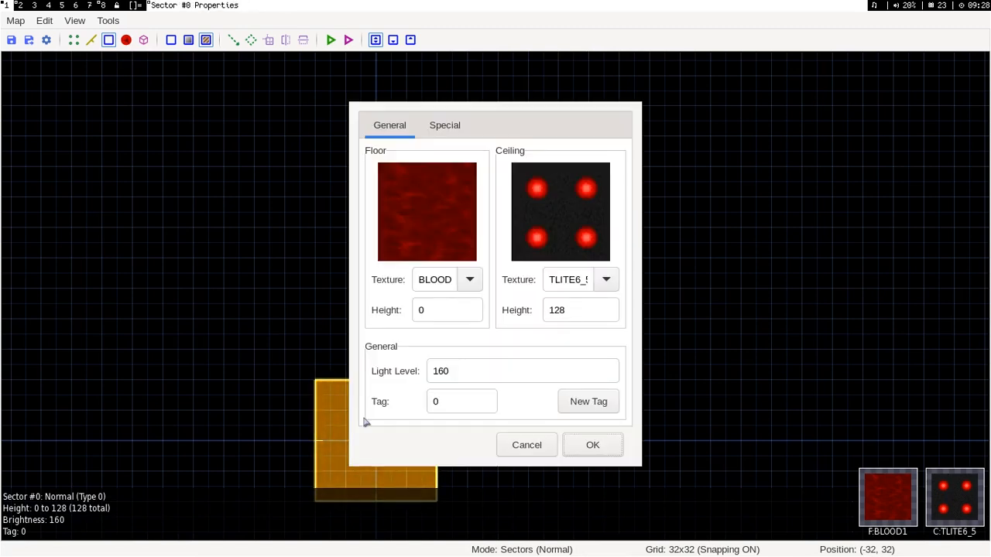
{"action": "left_click", "coordinate": [534, 448]}
Step: Set the room sector's light level to 100 and its special to Light On+Off Randomly
{"action": "double_click", "coordinate": [358, 415]}
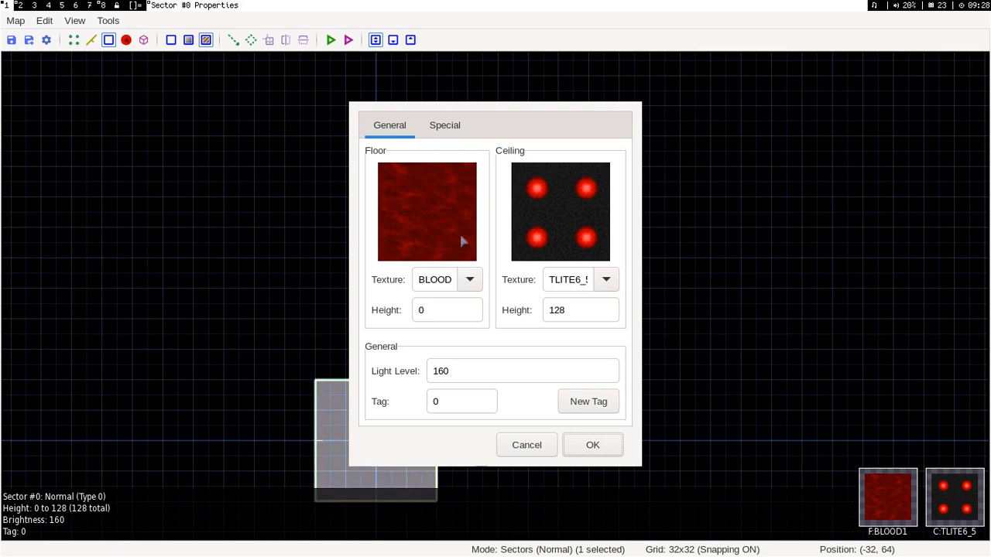
{"action": "left_click_drag", "start_coordinate": [451, 372], "coordinate": [443, 371]}
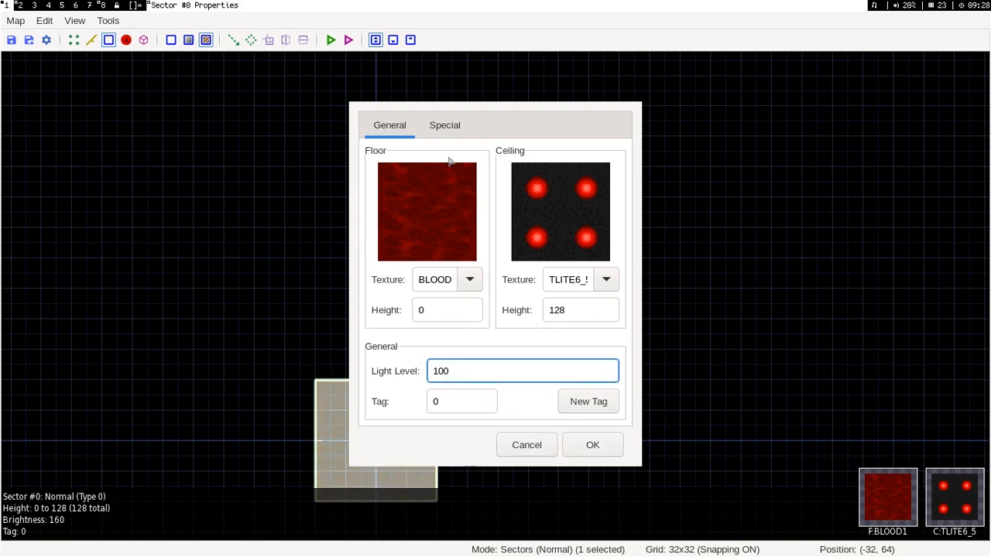
{"action": "left_click", "coordinate": [444, 125]}
{"action": "scroll", "coordinate": [556, 332], "scroll_direction": "down", "scroll_amount": 1}
{"action": "scroll", "coordinate": [566, 333], "scroll_direction": "up", "scroll_amount": 1}
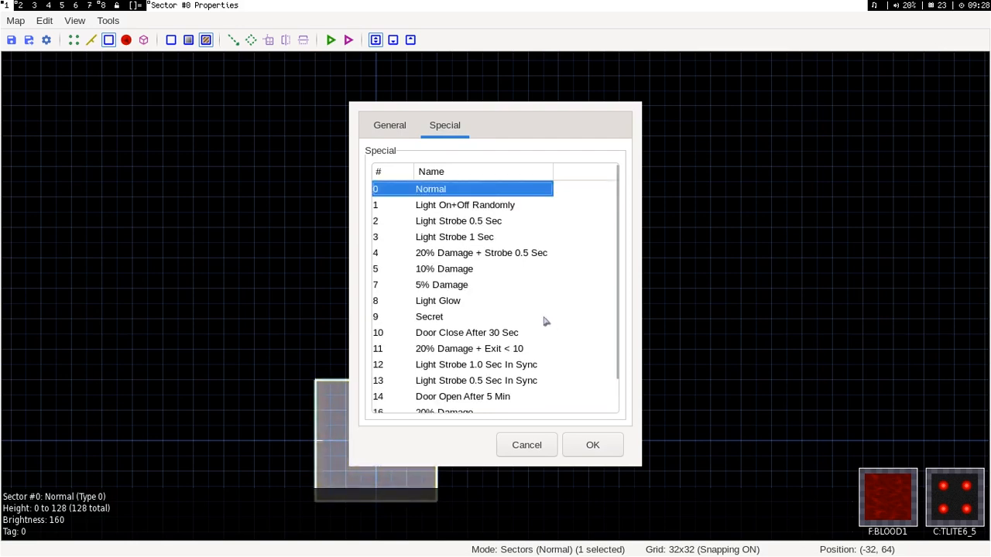
{"action": "left_click", "coordinate": [436, 237]}
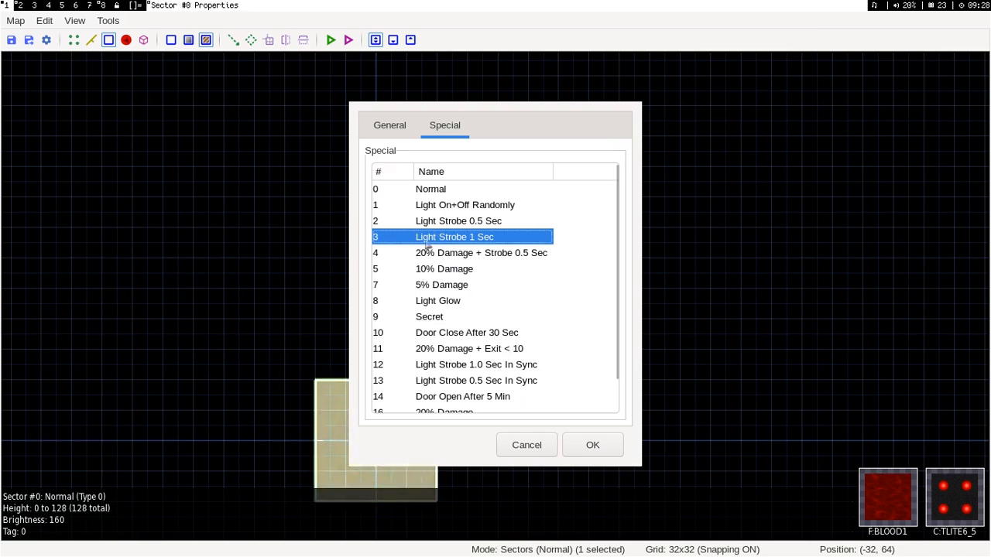
{"action": "left_click", "coordinate": [430, 221]}
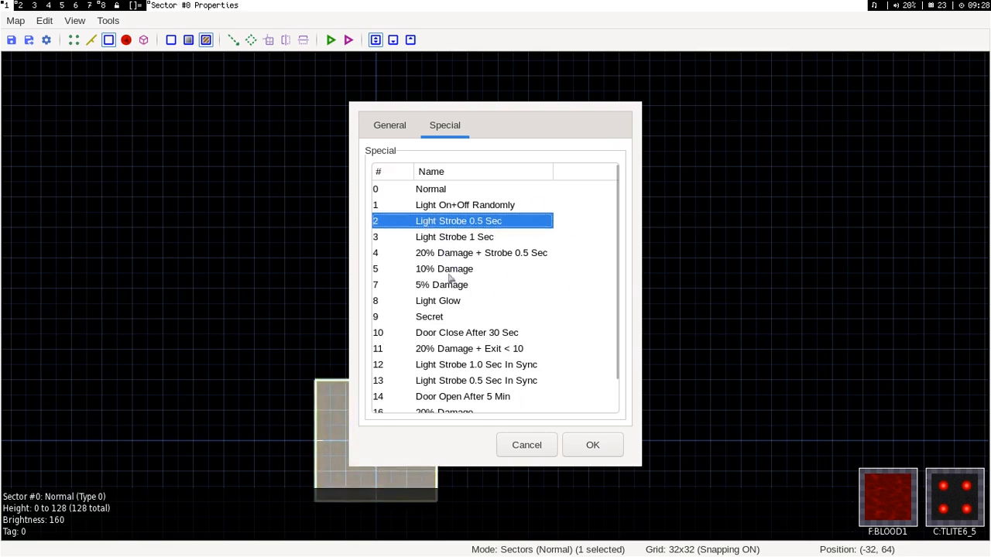
{"action": "left_click", "coordinate": [432, 203]}
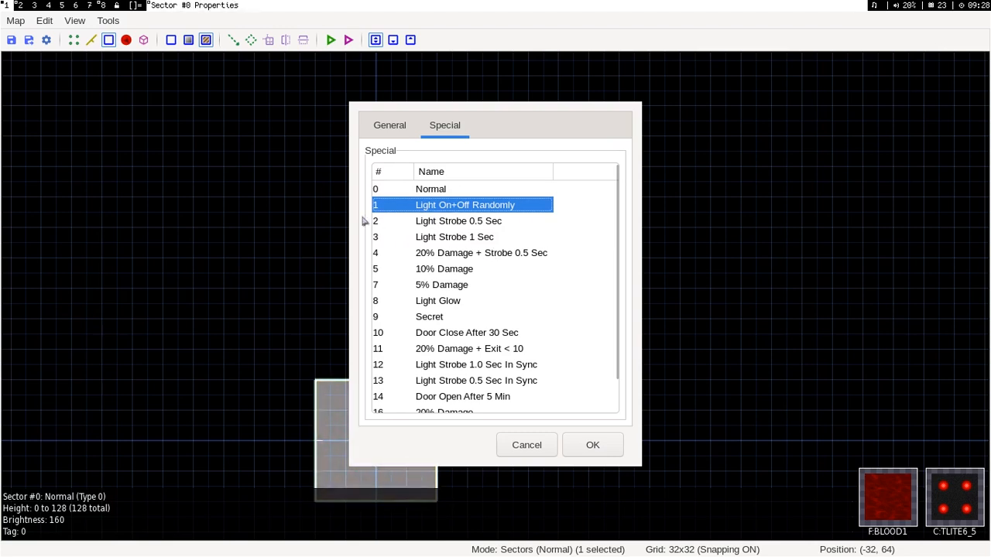
{"action": "left_click", "coordinate": [586, 450]}
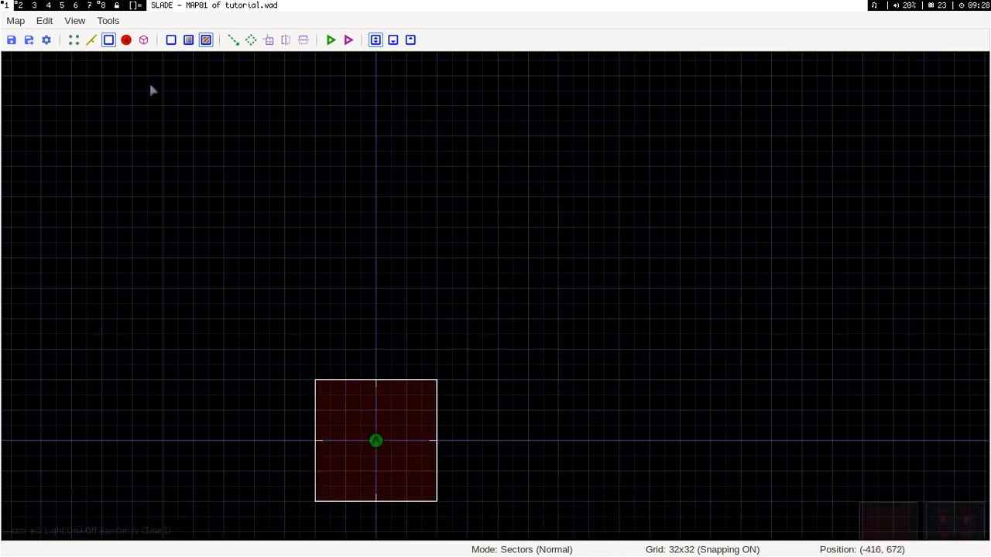
Step: Run the map in the game to check the random light effect and quit it
{"action": "left_click", "coordinate": [333, 39]}
{"action": "left_click", "coordinate": [647, 410]}
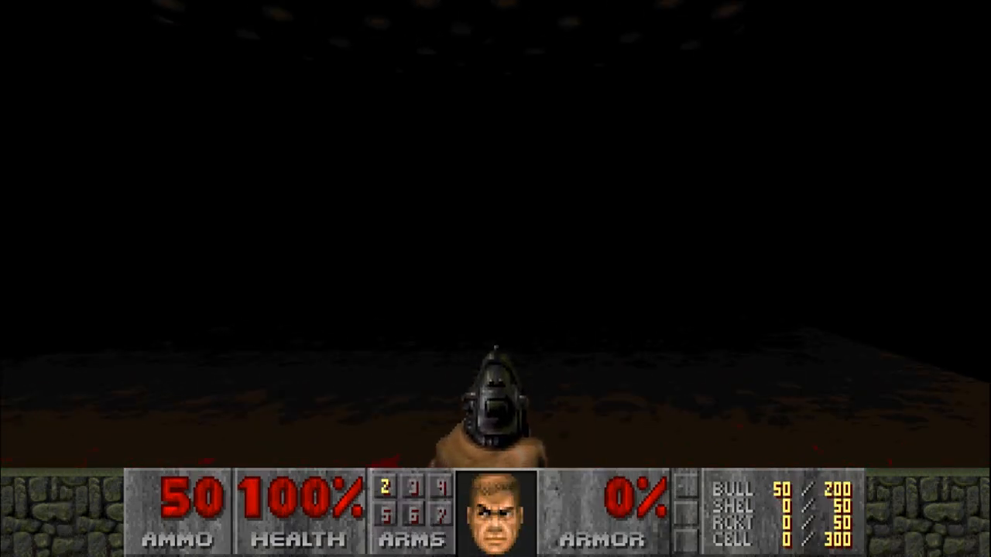
{"action": "key", "text": "F10"}
{"action": "key", "text": "y"}
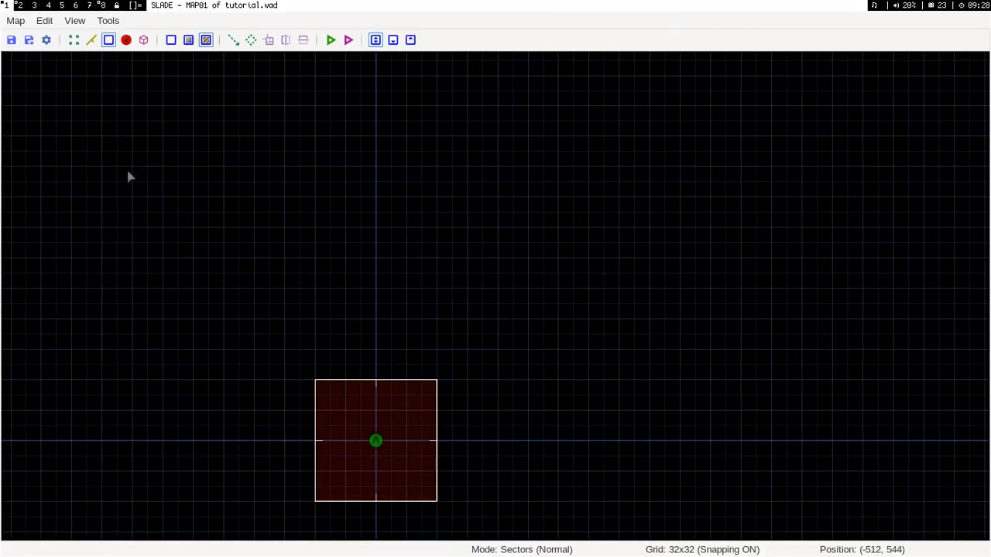
Step: In 3D mode, select all of the room's walls, change their texture to FIREBLU1 and return to the 2D map
{"action": "left_click", "coordinate": [93, 42]}
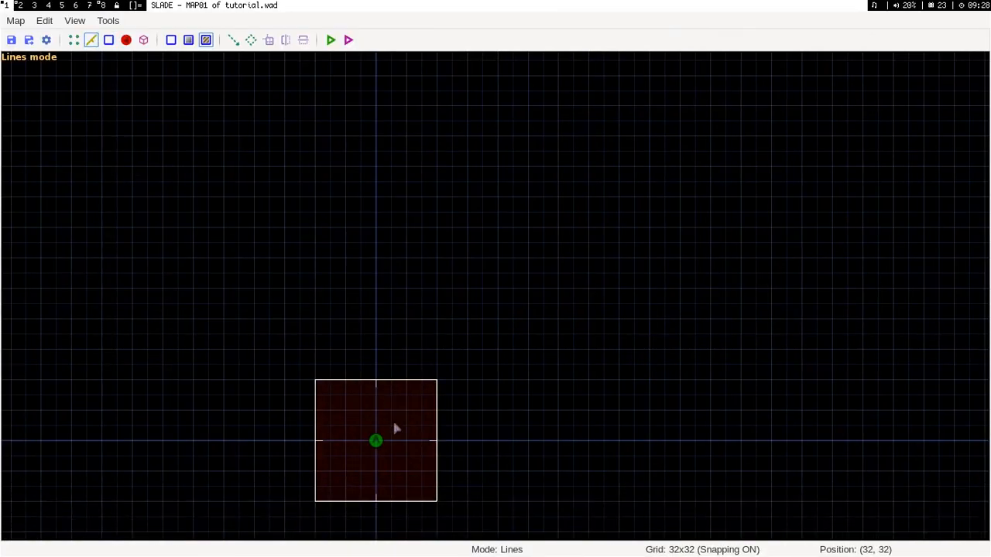
{"action": "left_click", "coordinate": [125, 41]}
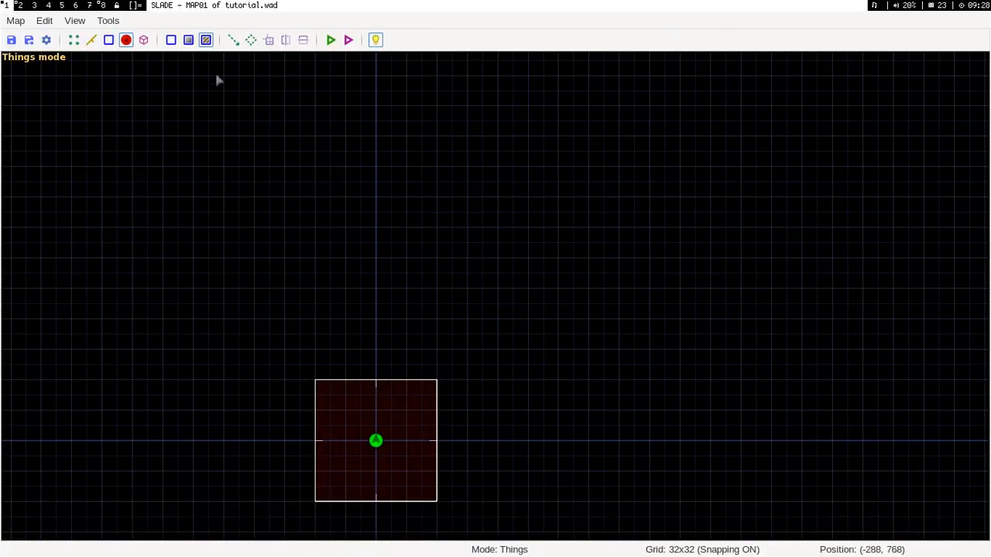
{"action": "key", "text": "q"}
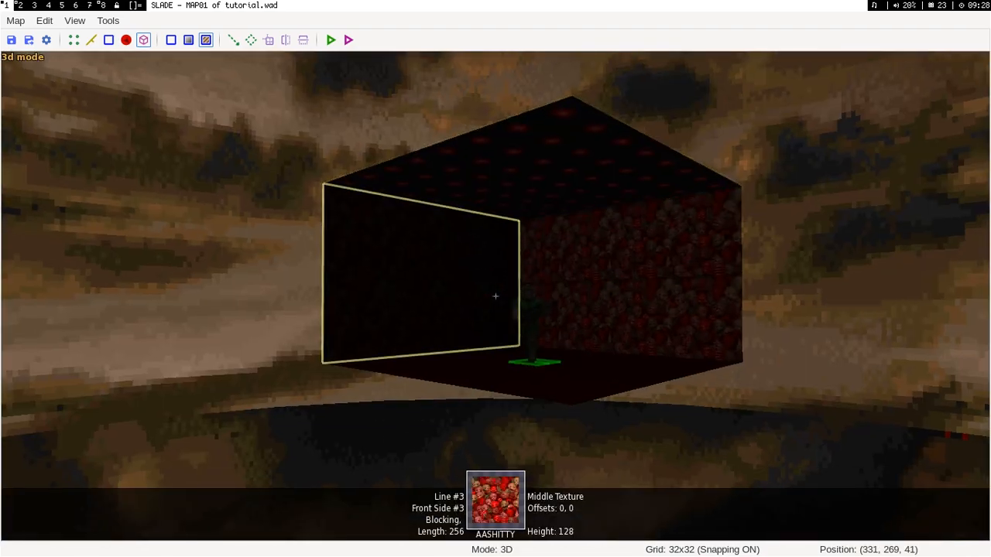
{"action": "key", "text": "w"}
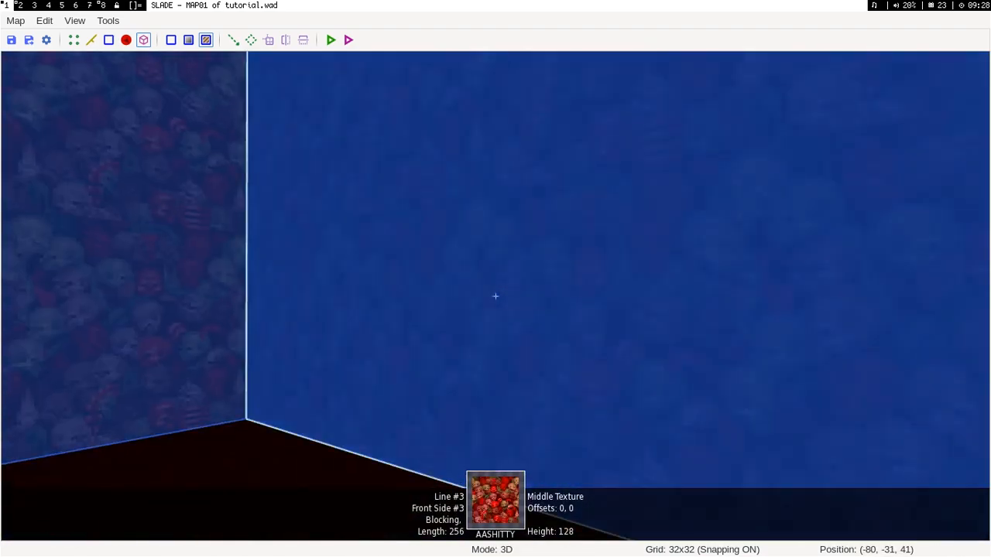
{"action": "left_click", "coordinate": [496, 296]}
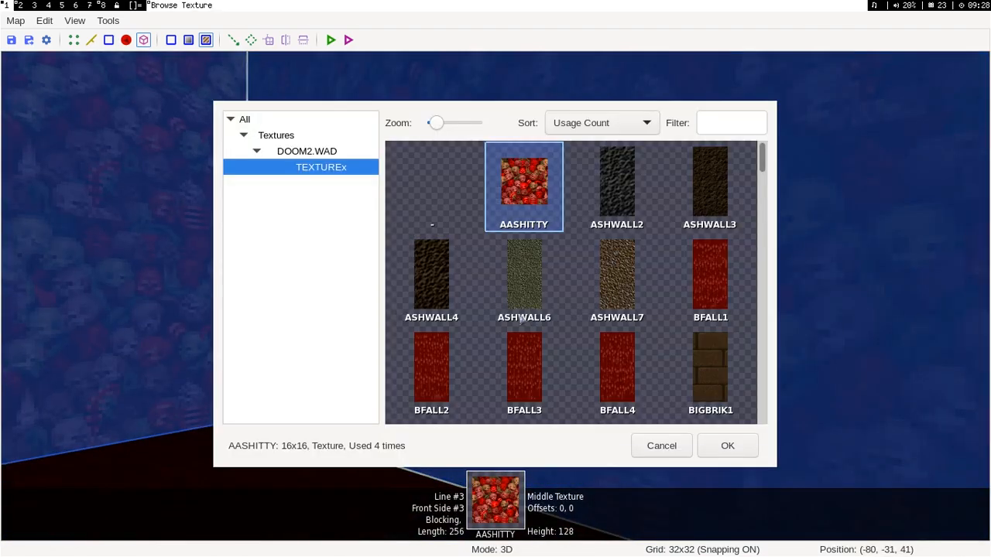
{"action": "left_click", "coordinate": [668, 442]}
{"action": "key", "text": "a"}
{"action": "key", "text": "w"}
{"action": "right_click", "coordinate": [495, 297]}
{"action": "scroll", "coordinate": [598, 252], "scroll_direction": "down", "scroll_amount": 1}
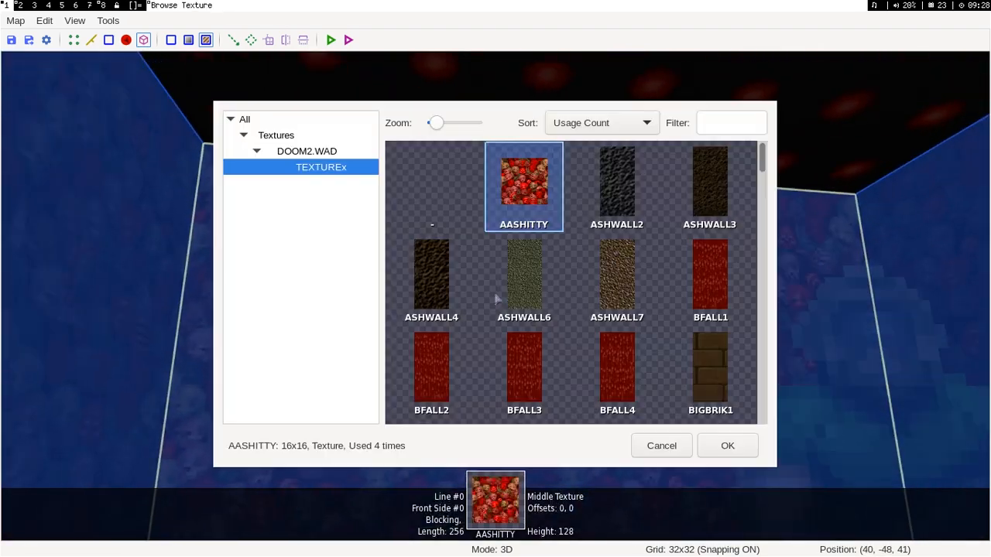
{"action": "scroll", "coordinate": [598, 253], "scroll_direction": "down", "scroll_amount": 20}
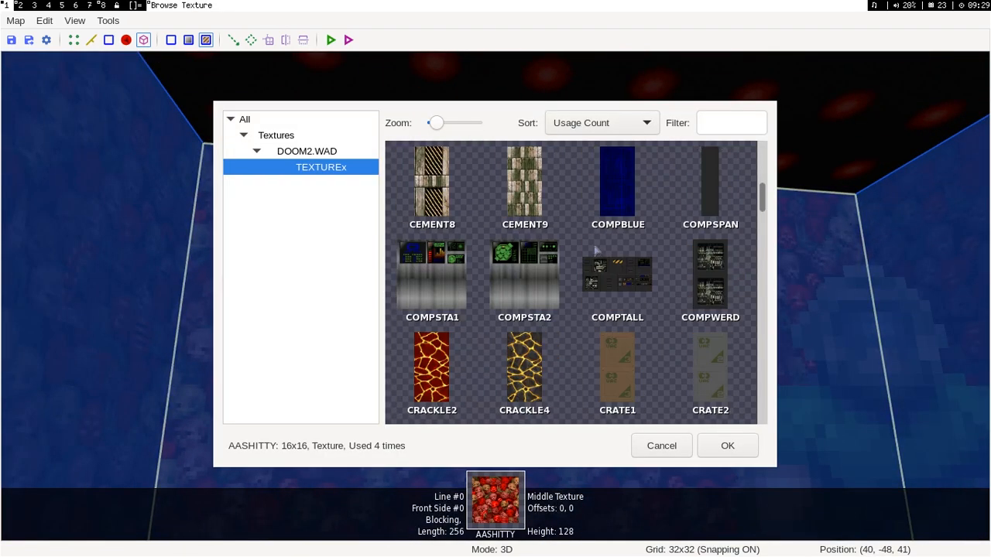
{"action": "scroll", "coordinate": [585, 245], "scroll_direction": "up", "scroll_amount": 5}
{"action": "scroll", "coordinate": [584, 244], "scroll_direction": "down", "scroll_amount": 5}
{"action": "scroll", "coordinate": [584, 245], "scroll_direction": "up", "scroll_amount": 2}
{"action": "left_click", "coordinate": [533, 356]}
{"action": "left_click", "coordinate": [706, 446]}
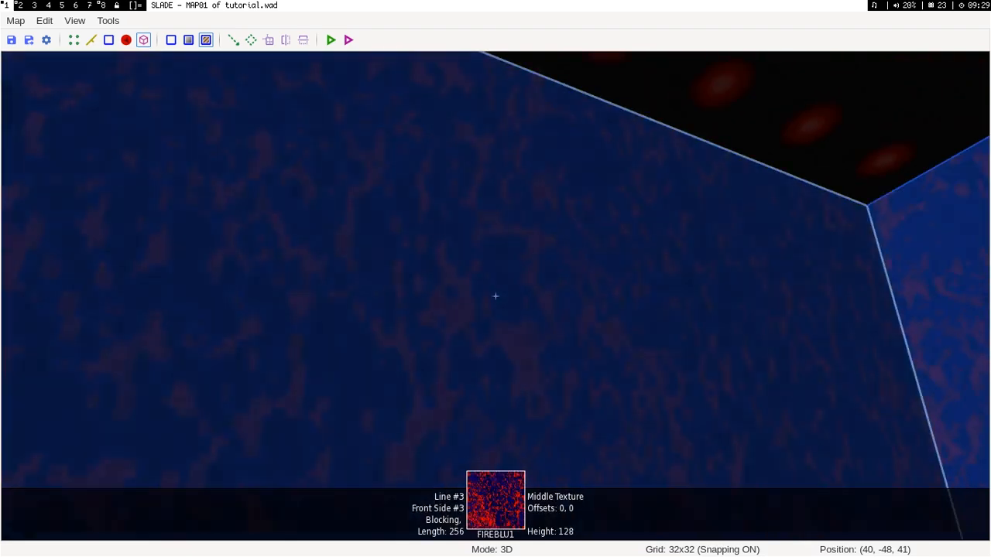
{"action": "key", "text": "q"}
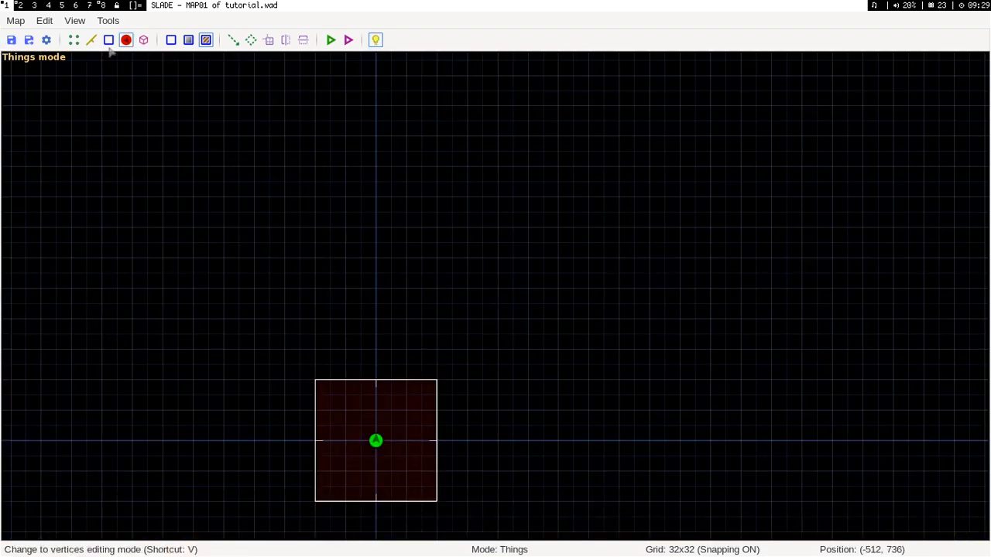
Step: Run the map, walk around the room to inspect the new walls under the random lighting, and quit the game
{"action": "left_click", "coordinate": [330, 39]}
{"action": "left_click", "coordinate": [633, 411]}
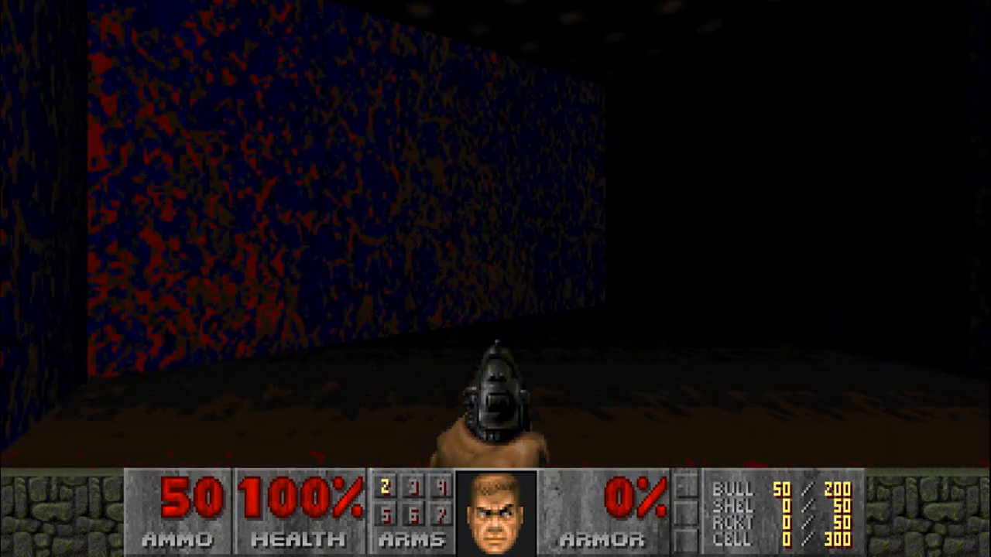
{"action": "key", "text": "w"}
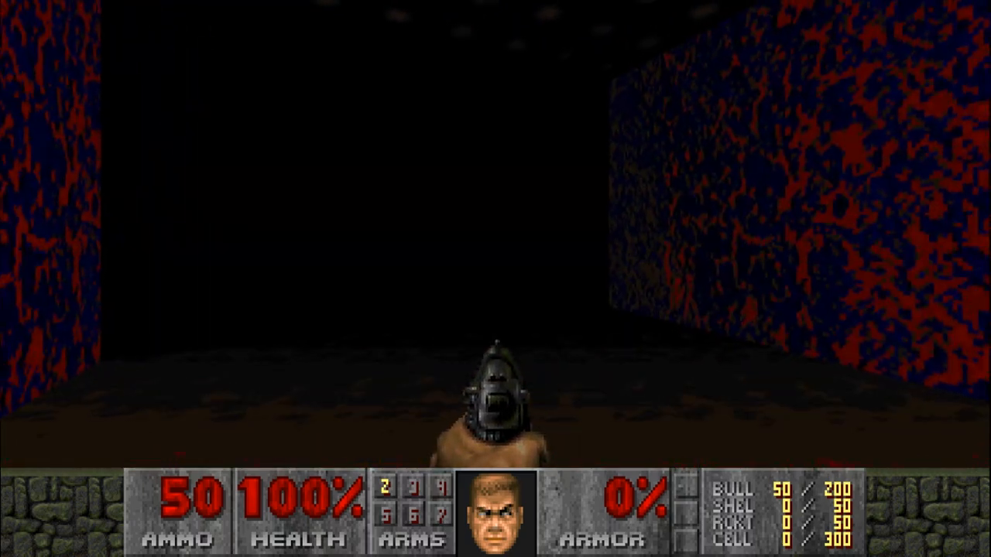
{"action": "key", "text": "w"}
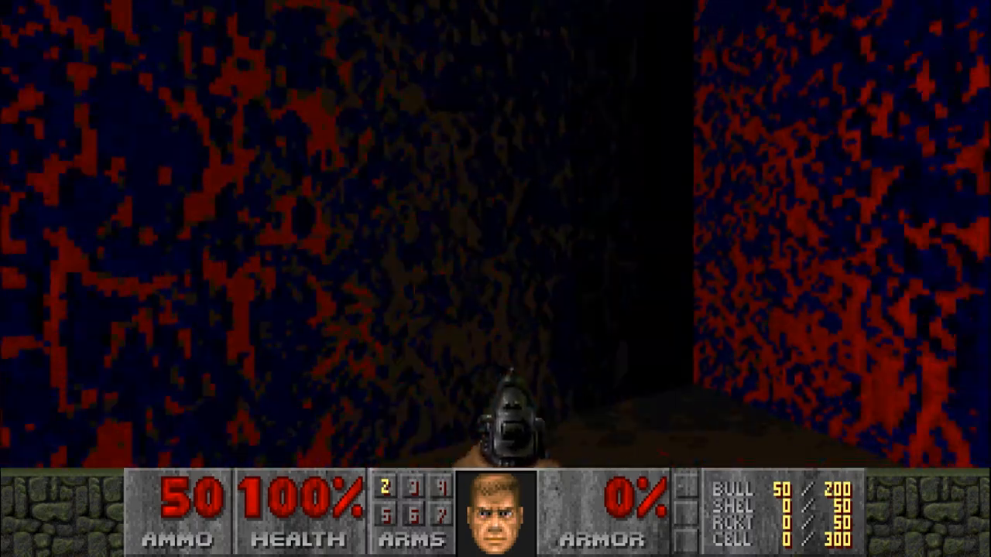
{"action": "key", "text": "w"}
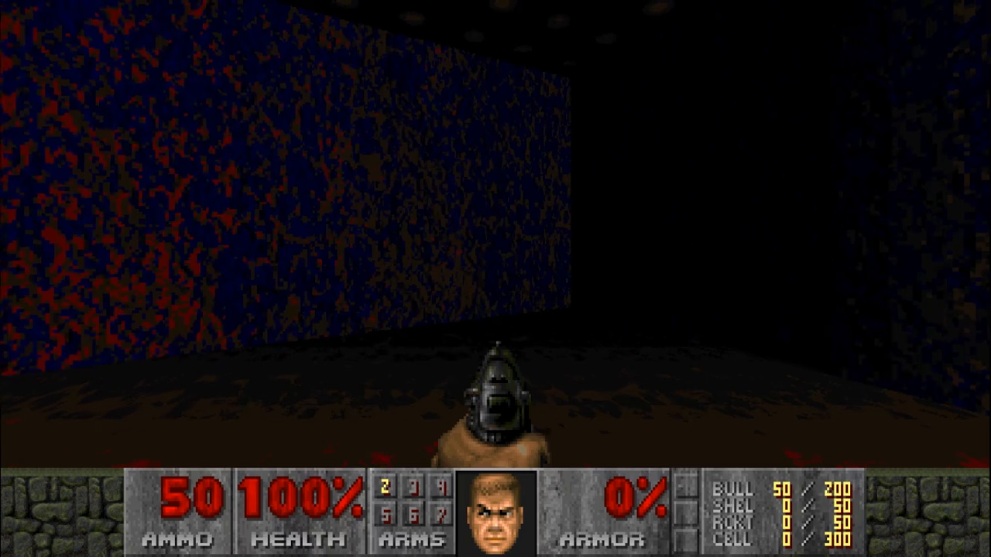
{"action": "key", "text": "w"}
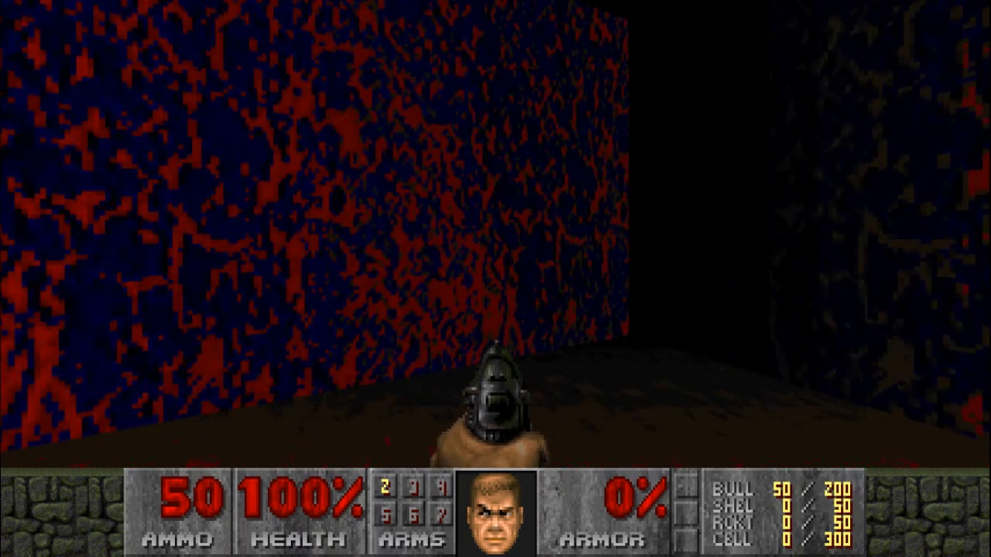
{"action": "key", "text": "F10"}
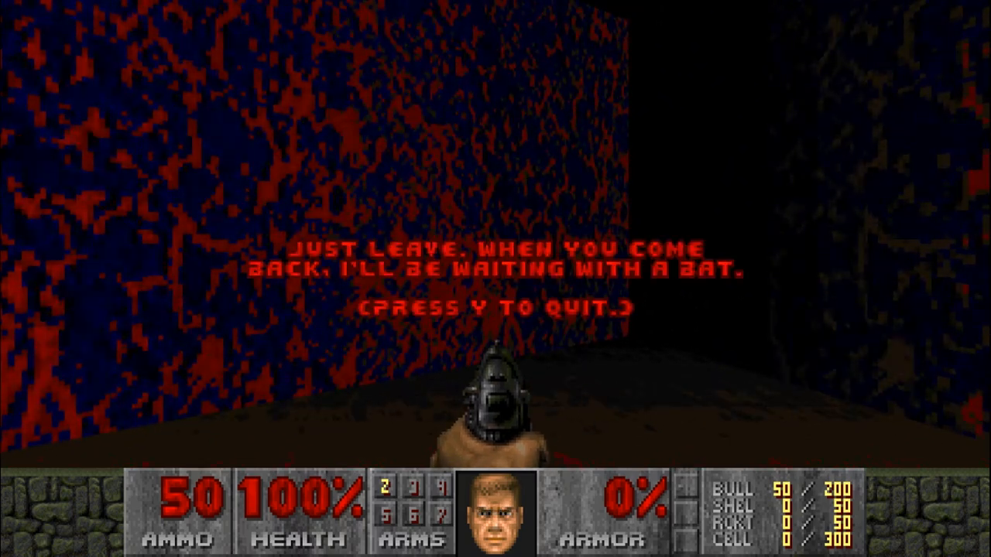
{"action": "key", "text": "y"}
Step: In sectors mode, change the room sector's special to Light Strobe 0.5 Sec
{"action": "key", "text": "s"}
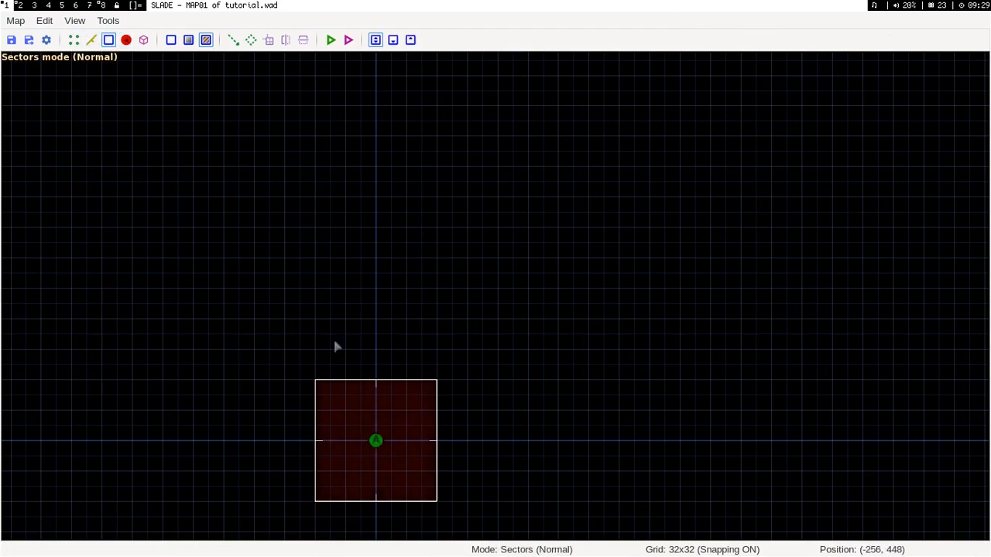
{"action": "double_click", "coordinate": [361, 402]}
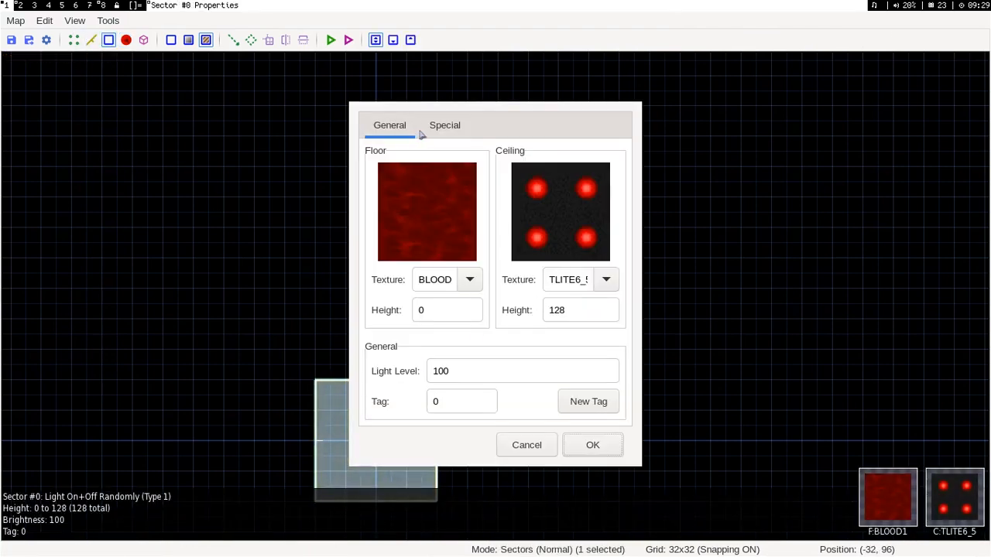
{"action": "left_click", "coordinate": [444, 125]}
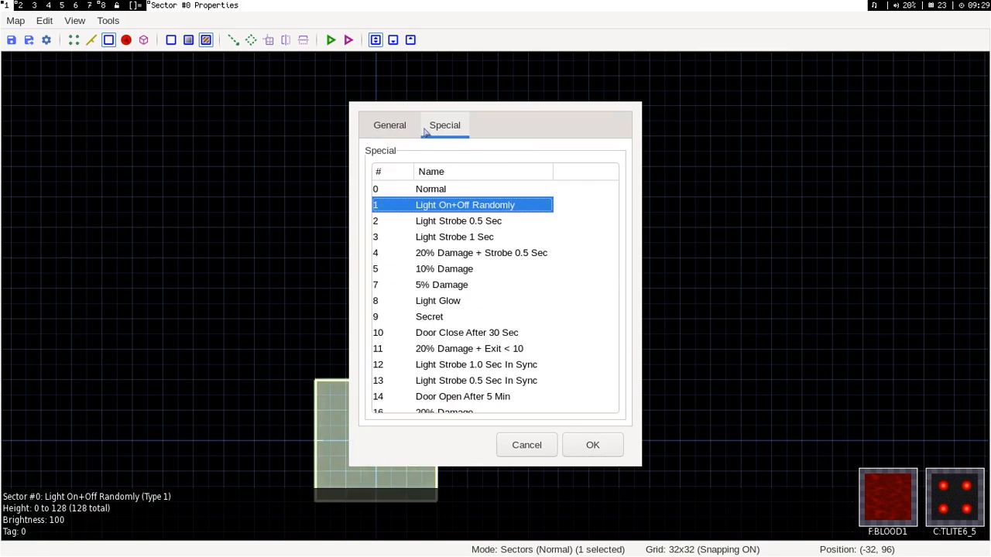
{"action": "left_click", "coordinate": [436, 222]}
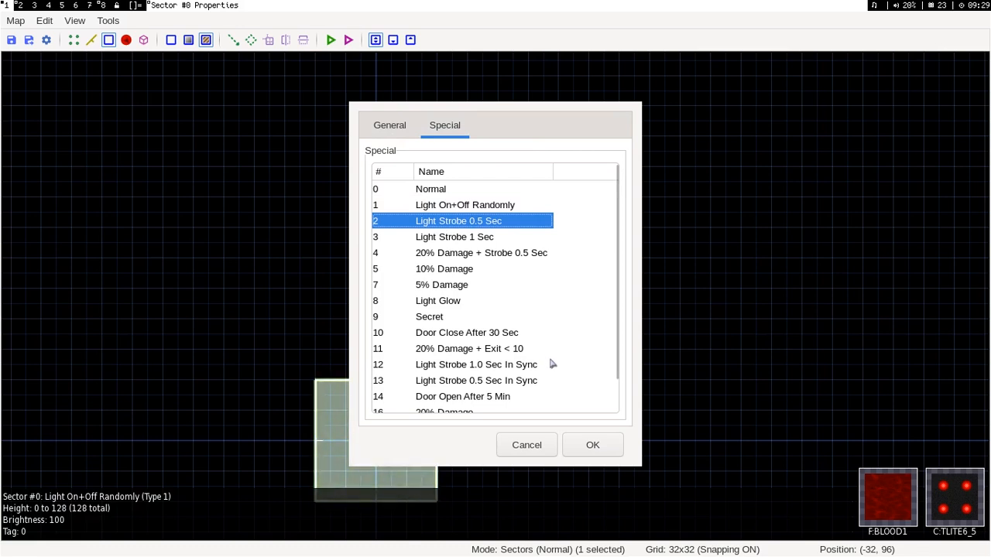
{"action": "left_click", "coordinate": [593, 447]}
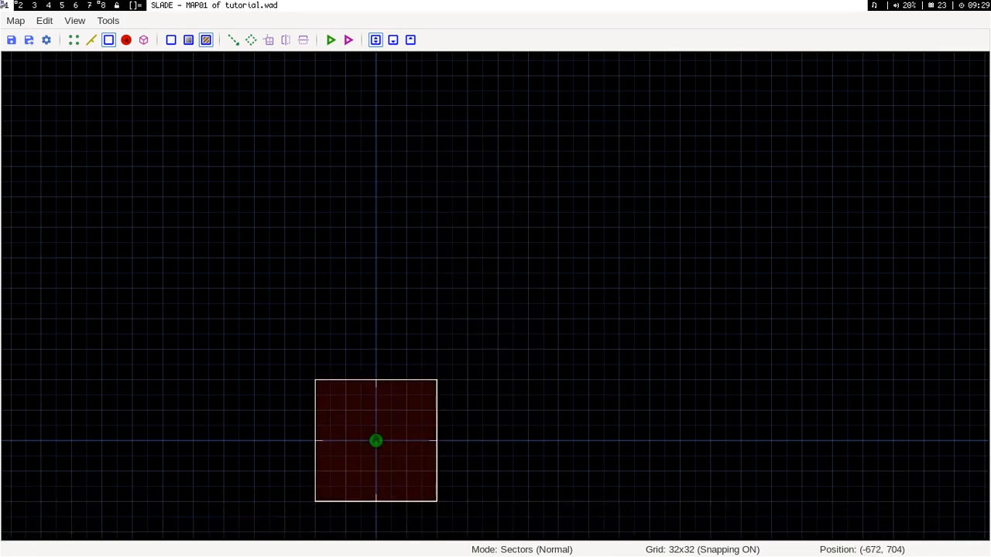
Step: Run the map in the game to check the strobe lighting, quit the game and save the map
{"action": "left_click", "coordinate": [331, 39]}
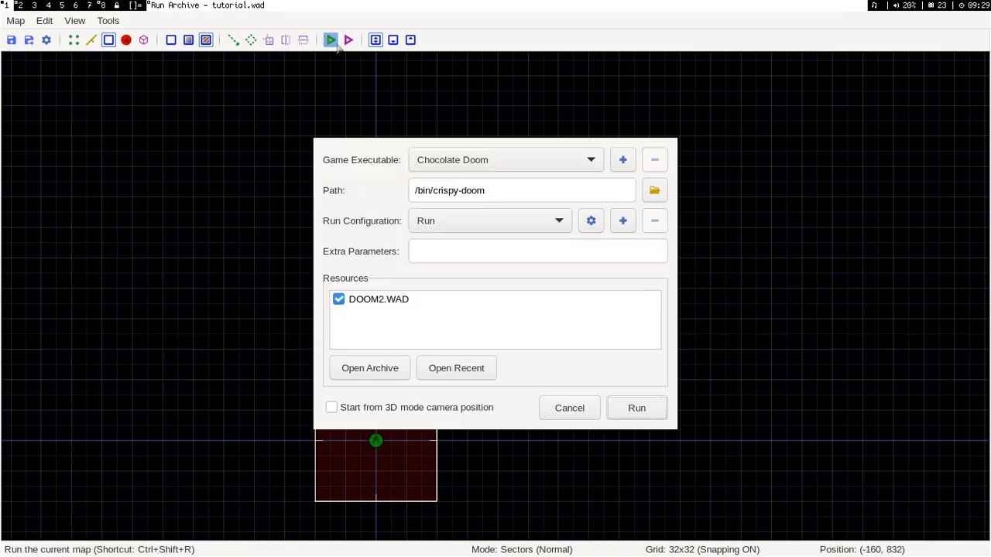
{"action": "left_click", "coordinate": [637, 409]}
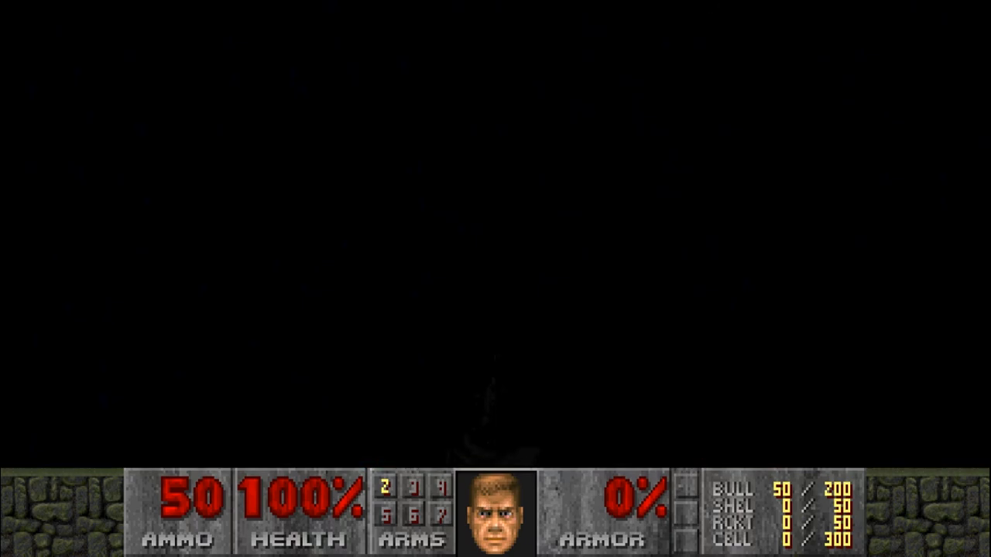
{"action": "key", "text": "F10"}
{"action": "key", "text": "y"}
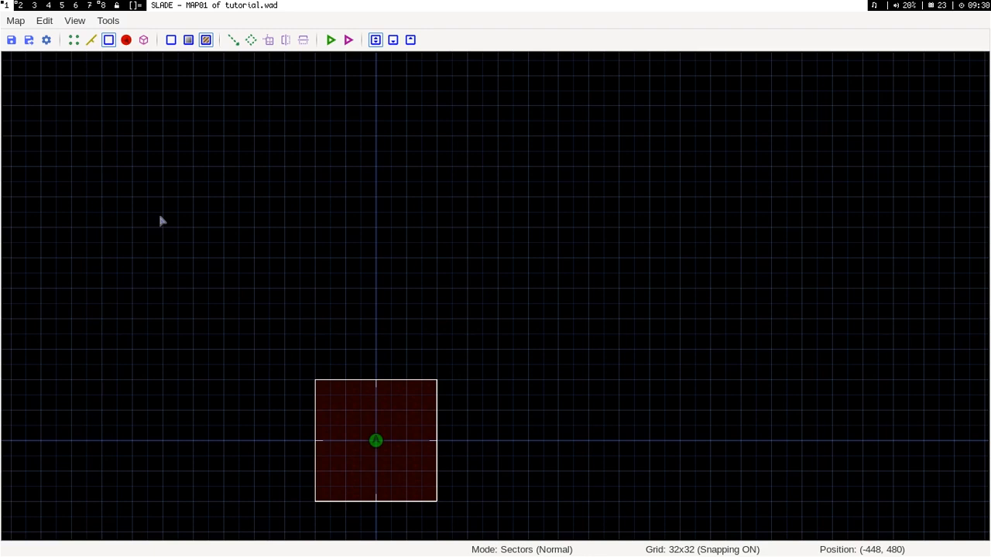
{"action": "left_click", "coordinate": [10, 40]}
Step: Draw a rectangular corridor sector 128 wide and 320 long, centred on the room's north wall and extending north
{"action": "left_click", "coordinate": [251, 40]}
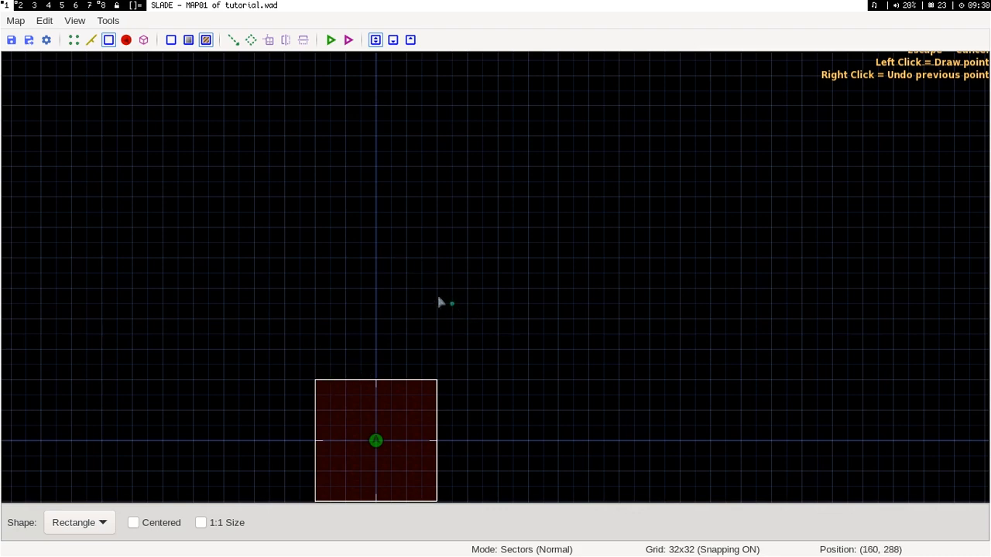
{"action": "scroll", "coordinate": [701, 319], "scroll_direction": "down", "scroll_amount": 4}
{"action": "scroll", "coordinate": [673, 341], "scroll_direction": "up", "scroll_amount": 5}
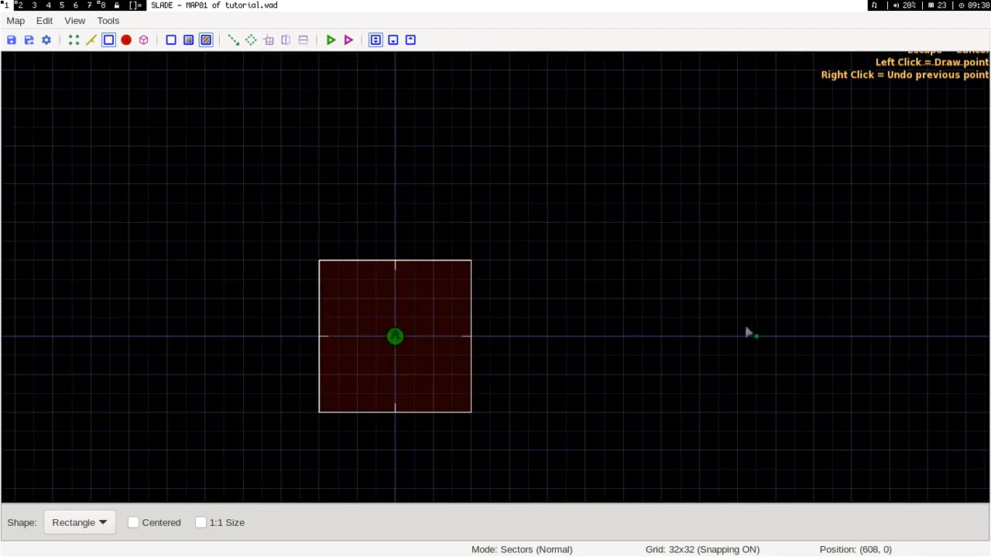
{"action": "scroll", "coordinate": [756, 309], "scroll_direction": "down", "scroll_amount": 2}
{"action": "scroll", "coordinate": [577, 175], "scroll_direction": "up", "scroll_amount": 2}
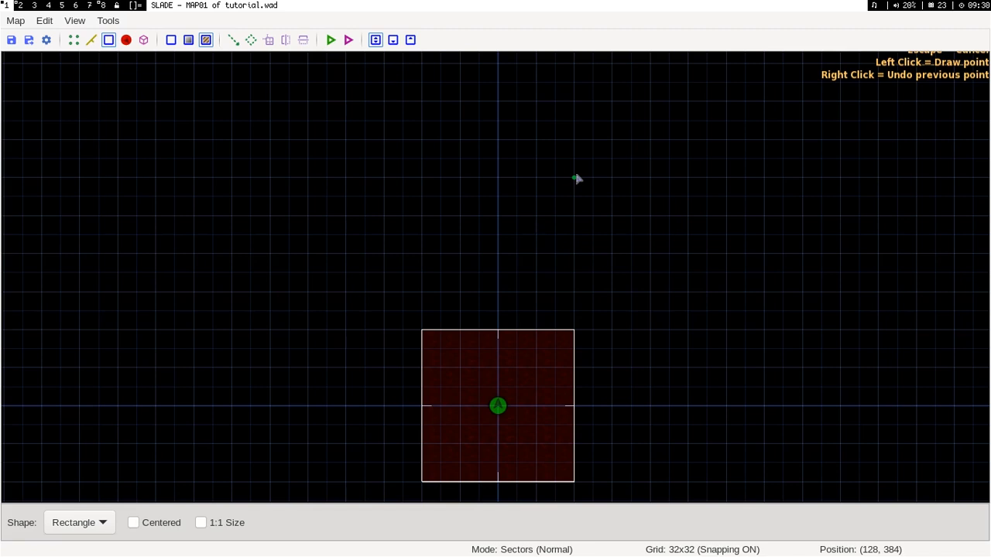
{"action": "left_click", "coordinate": [460, 331]}
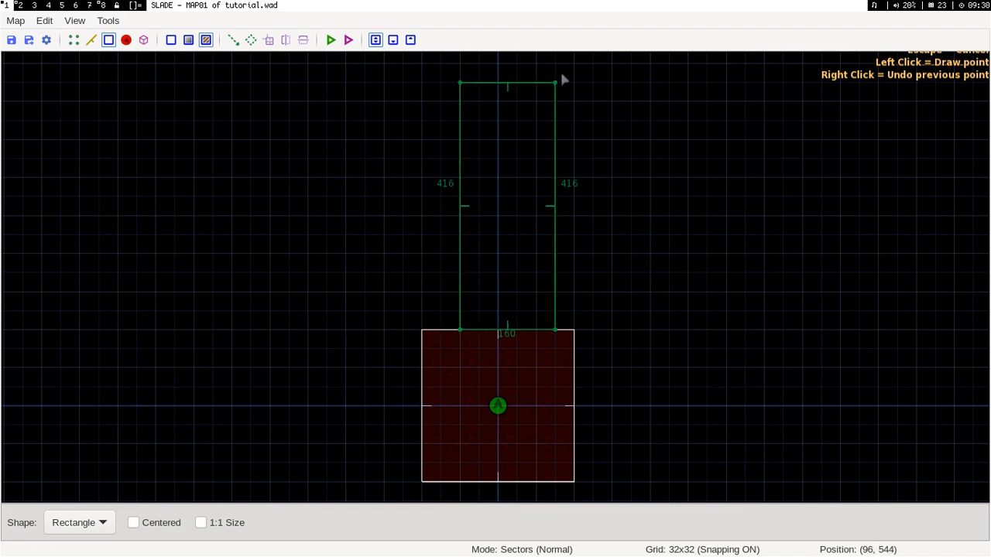
{"action": "left_click", "coordinate": [535, 142]}
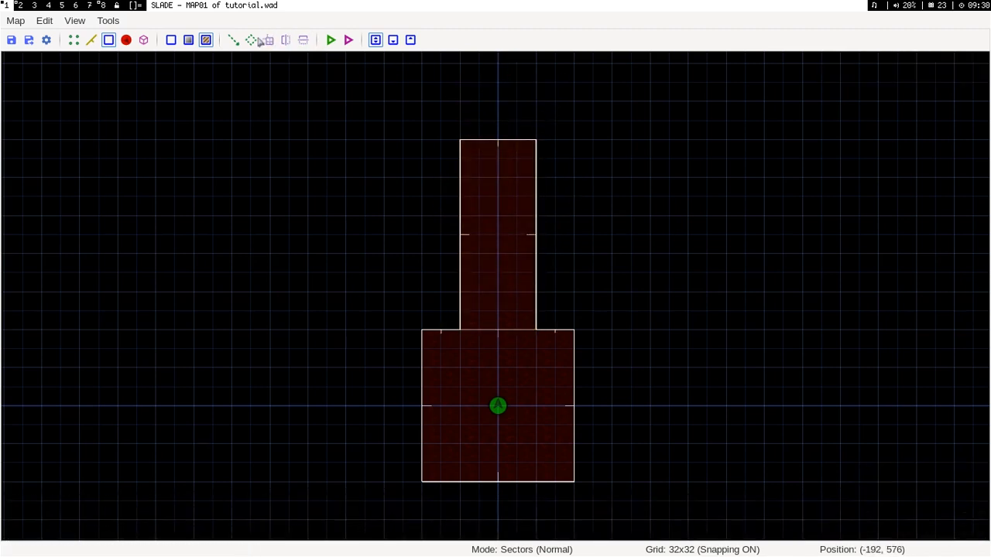
Step: View the new corridor in 3D mode and return to the 2D map in sectors mode
{"action": "key", "text": "q"}
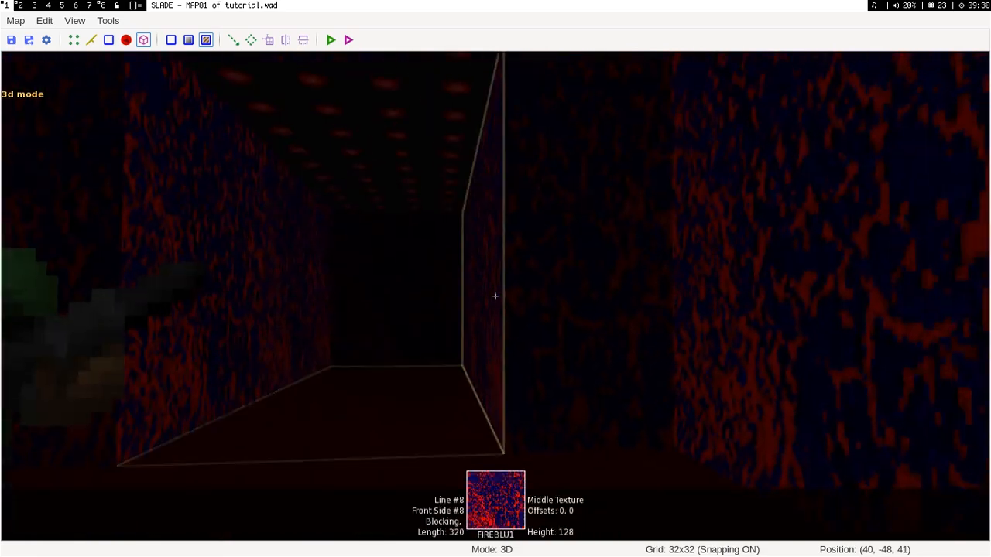
{"action": "key", "text": "q"}
{"action": "scroll", "coordinate": [495, 294], "scroll_direction": "down", "scroll_amount": 2}
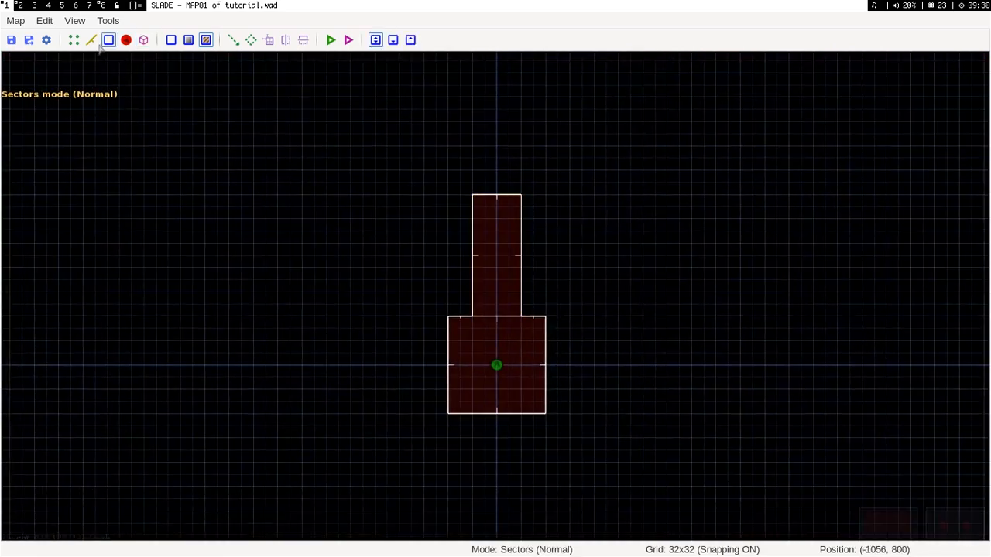
Step: Draw a 128 by 32 rectangular door sector across the north end of the corridor
{"action": "left_click", "coordinate": [250, 41]}
{"action": "scroll", "coordinate": [496, 201], "scroll_direction": "up", "scroll_amount": 3}
{"action": "left_click", "coordinate": [456, 190]}
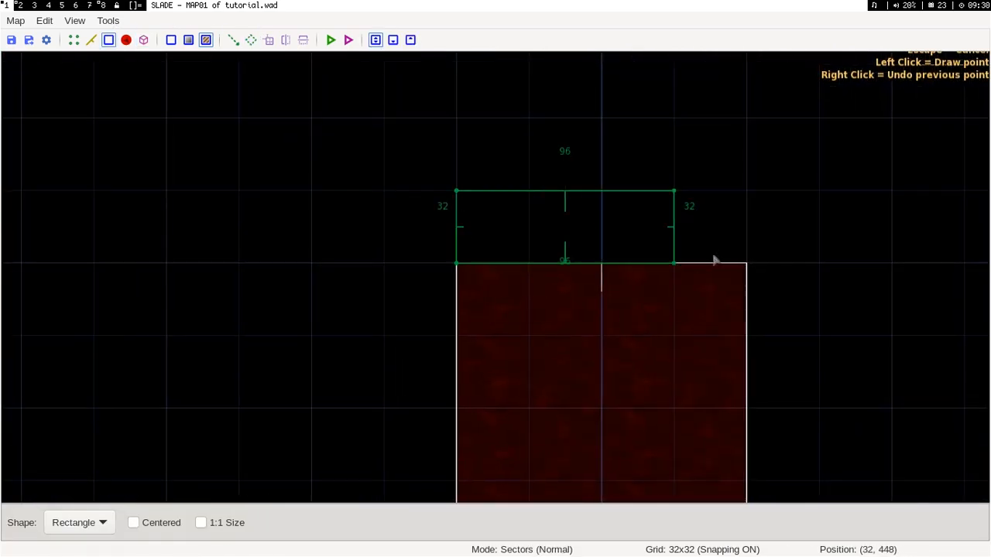
{"action": "left_click", "coordinate": [743, 262]}
Step: Draw a 128 by 96 rectangular sector directly north of the narrow door sector
{"action": "scroll", "coordinate": [394, 327], "scroll_direction": "down", "scroll_amount": 2}
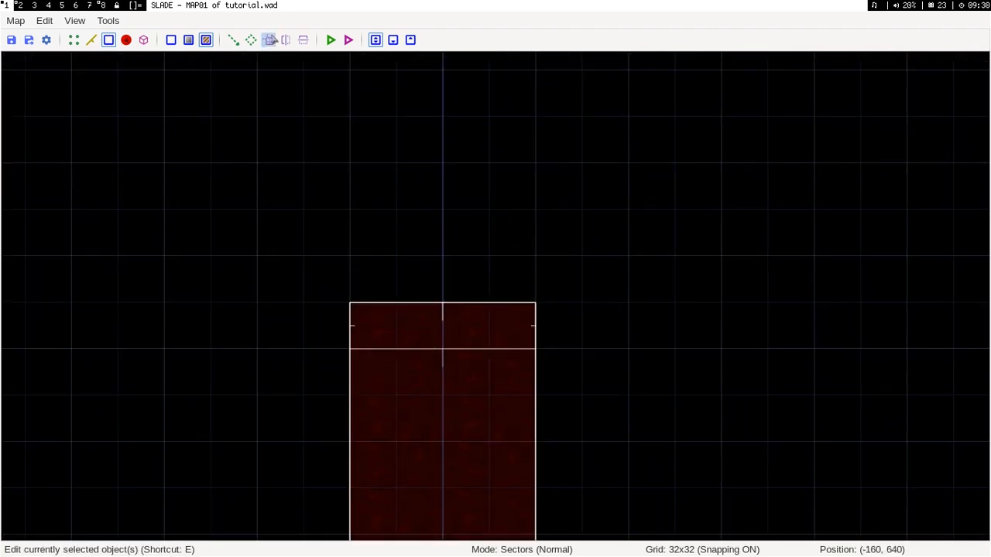
{"action": "left_click", "coordinate": [252, 40]}
{"action": "left_click", "coordinate": [350, 303]}
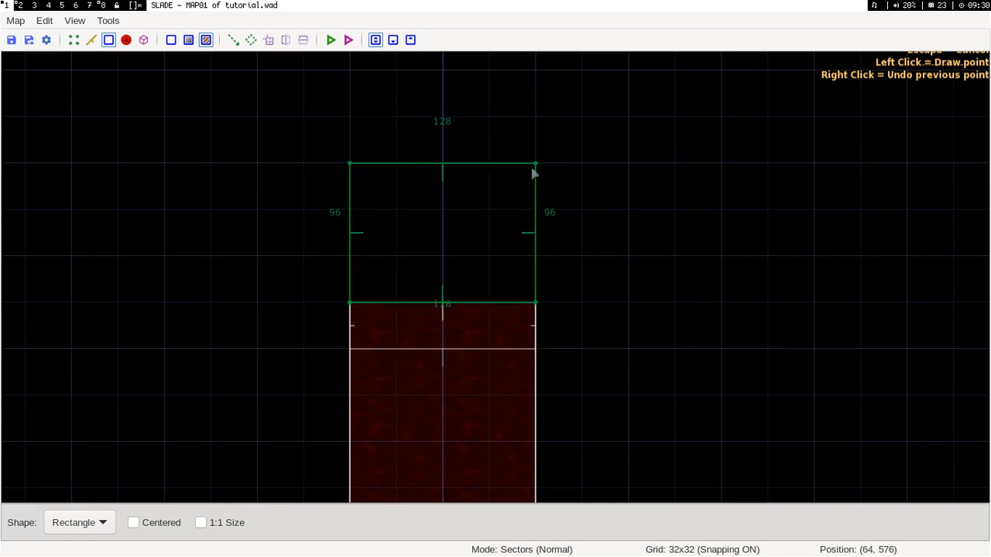
{"action": "left_click", "coordinate": [533, 166]}
{"action": "scroll", "coordinate": [579, 101], "scroll_direction": "down", "scroll_amount": 1}
{"action": "scroll", "coordinate": [578, 101], "scroll_direction": "up", "scroll_amount": 1}
{"action": "scroll", "coordinate": [565, 127], "scroll_direction": "down", "scroll_amount": 1}
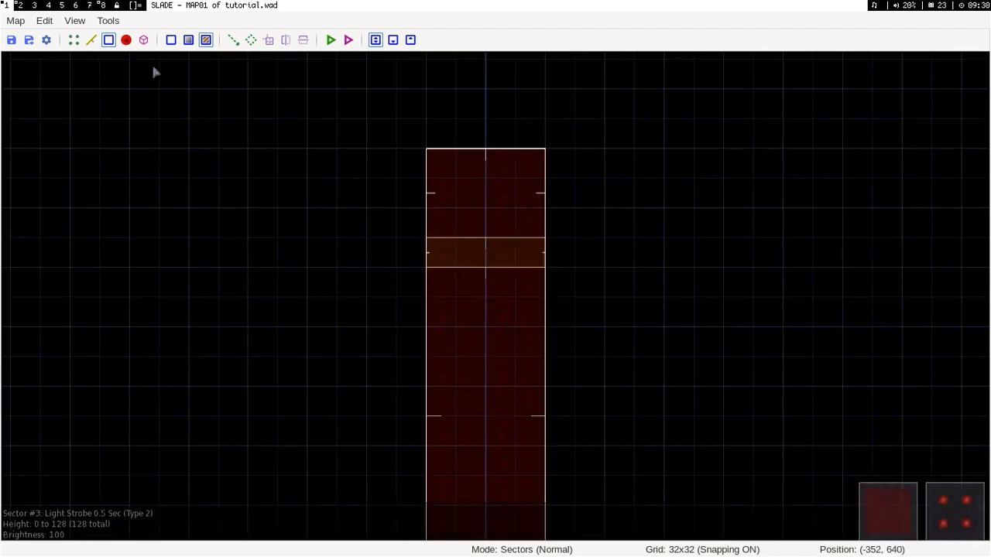
Step: In lines mode, choose the local door special 1: DR Door for the line between the corridor and the narrow door sector
{"action": "left_click", "coordinate": [90, 39]}
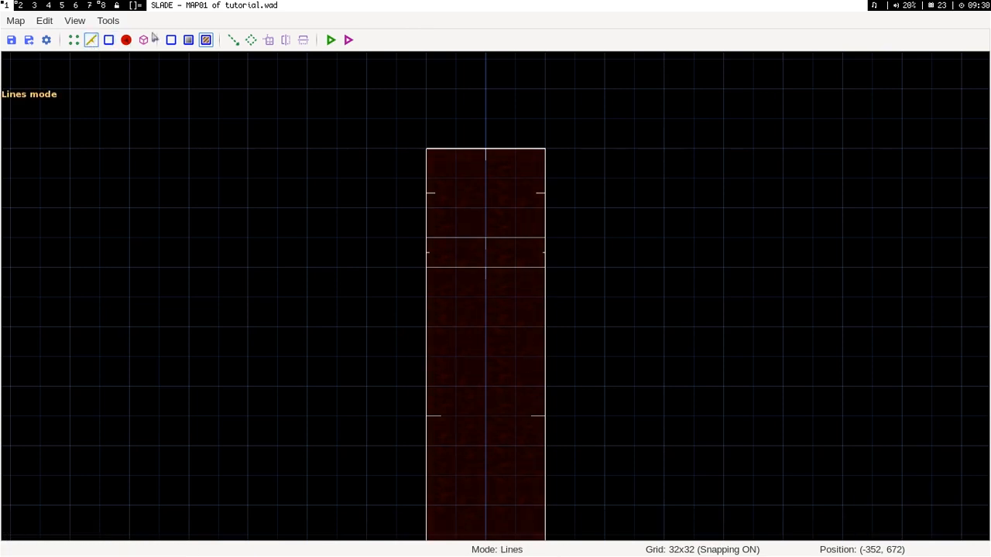
{"action": "right_click", "coordinate": [487, 271]}
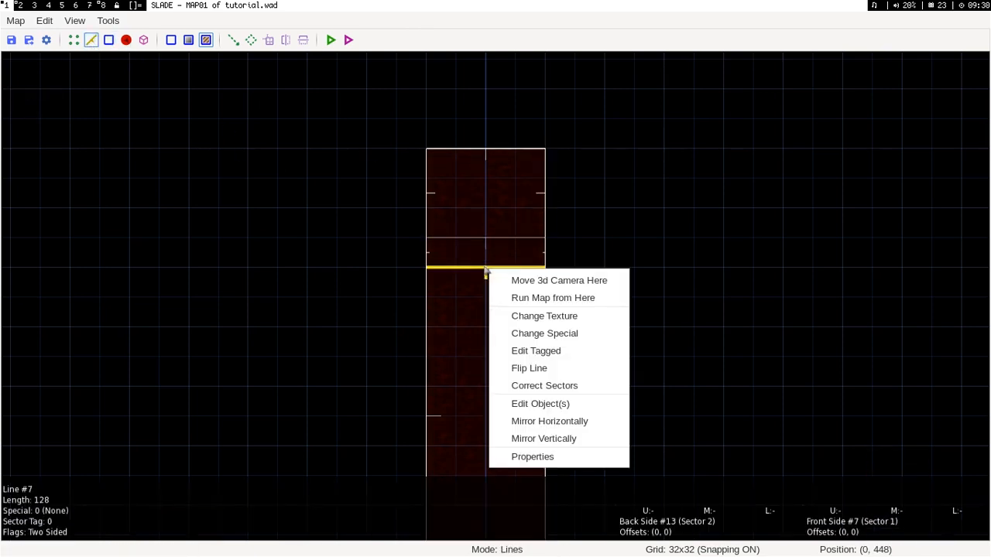
{"action": "left_click", "coordinate": [538, 457]}
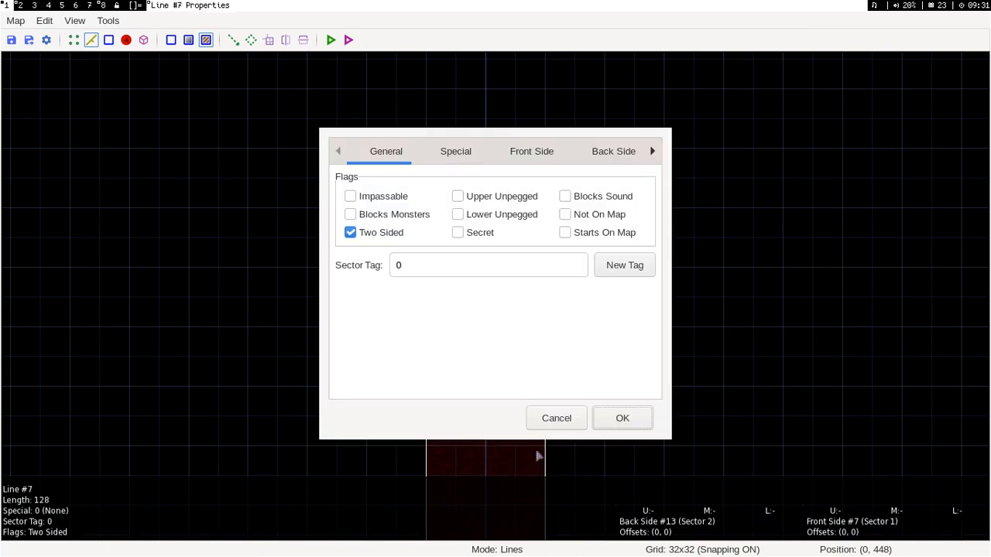
{"action": "left_click", "coordinate": [457, 151]}
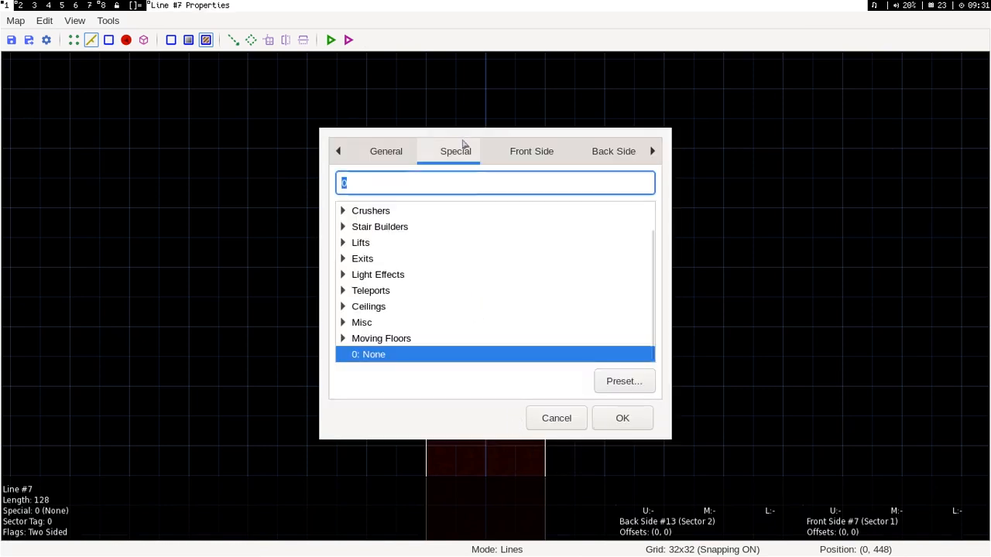
{"action": "scroll", "coordinate": [507, 255], "scroll_direction": "up", "scroll_amount": 2}
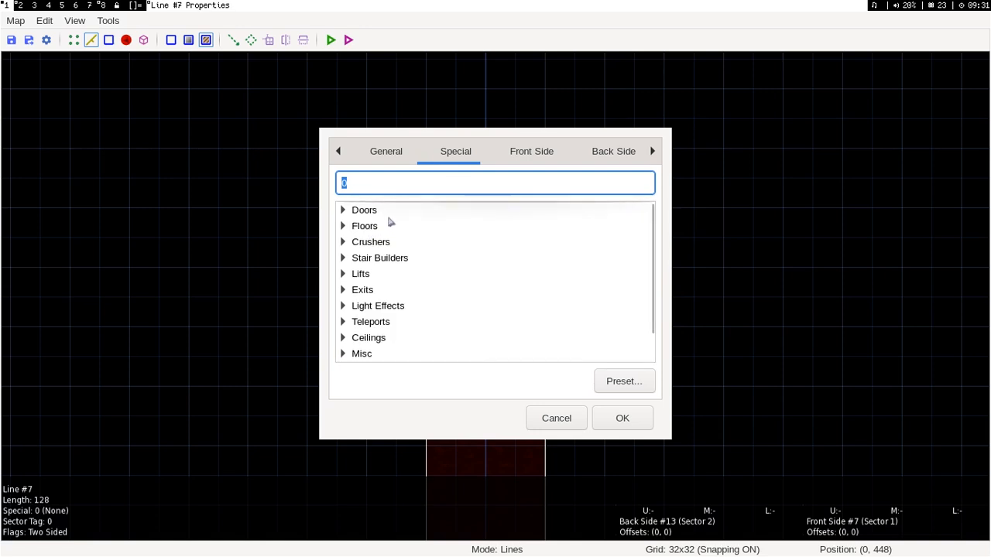
{"action": "left_click", "coordinate": [343, 209]}
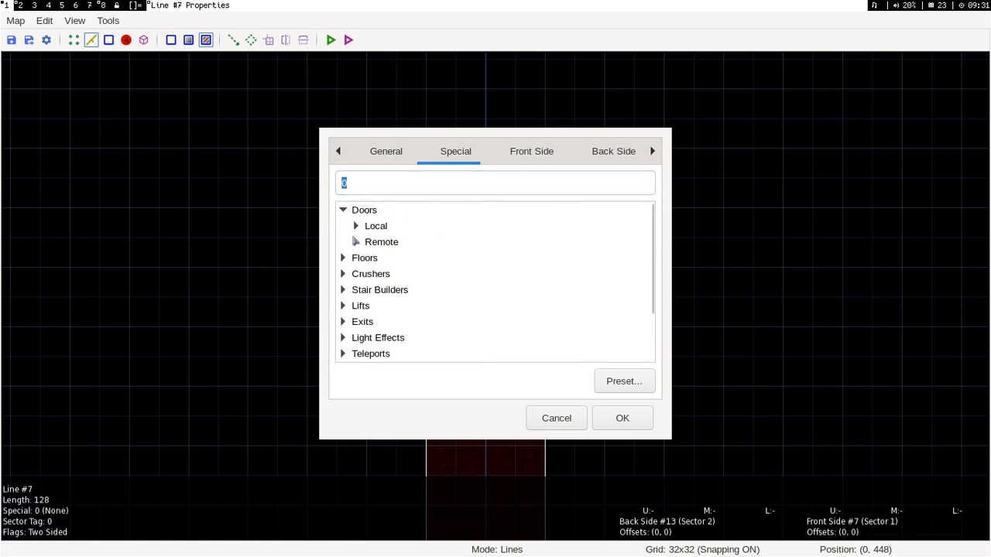
{"action": "left_click", "coordinate": [356, 225]}
{"action": "scroll", "coordinate": [457, 246], "scroll_direction": "down", "scroll_amount": 3}
{"action": "scroll", "coordinate": [422, 280], "scroll_direction": "up", "scroll_amount": 3}
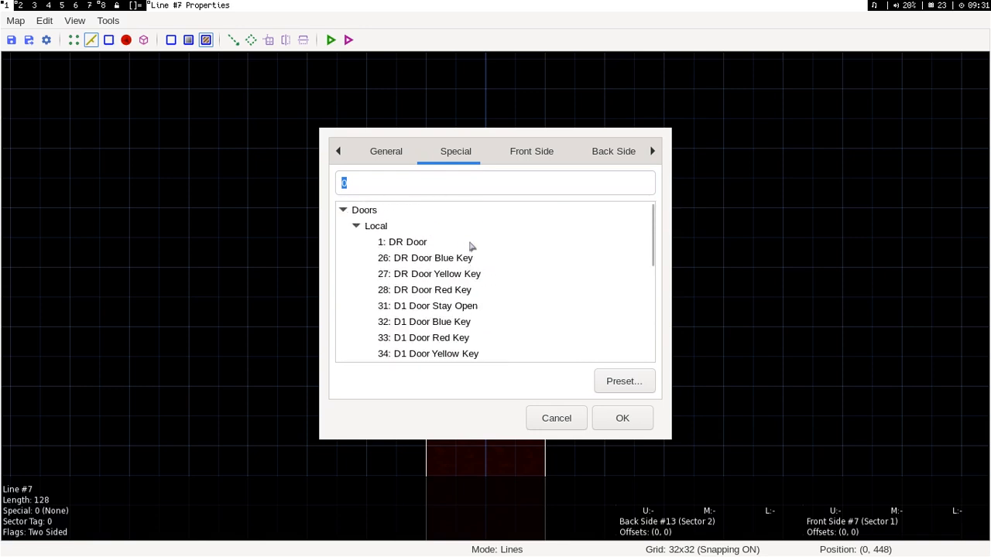
{"action": "scroll", "coordinate": [472, 249], "scroll_direction": "down", "scroll_amount": 1}
{"action": "scroll", "coordinate": [474, 257], "scroll_direction": "down", "scroll_amount": 1}
{"action": "scroll", "coordinate": [474, 260], "scroll_direction": "up", "scroll_amount": 2}
{"action": "left_click", "coordinate": [399, 245]}
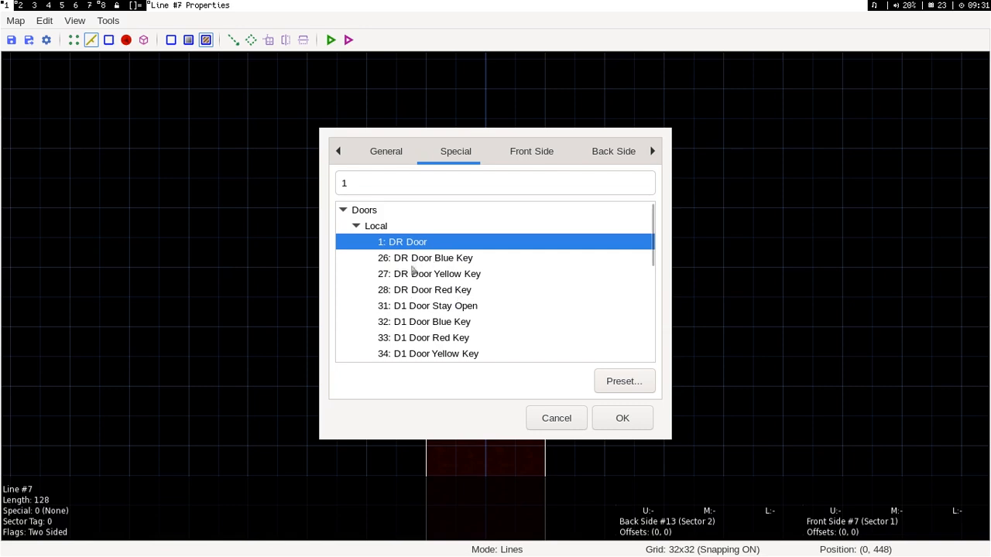
Step: Look through the other local door specials, keep DR Door selected and apply the line properties
{"action": "scroll", "coordinate": [451, 284], "scroll_direction": "down", "scroll_amount": 1}
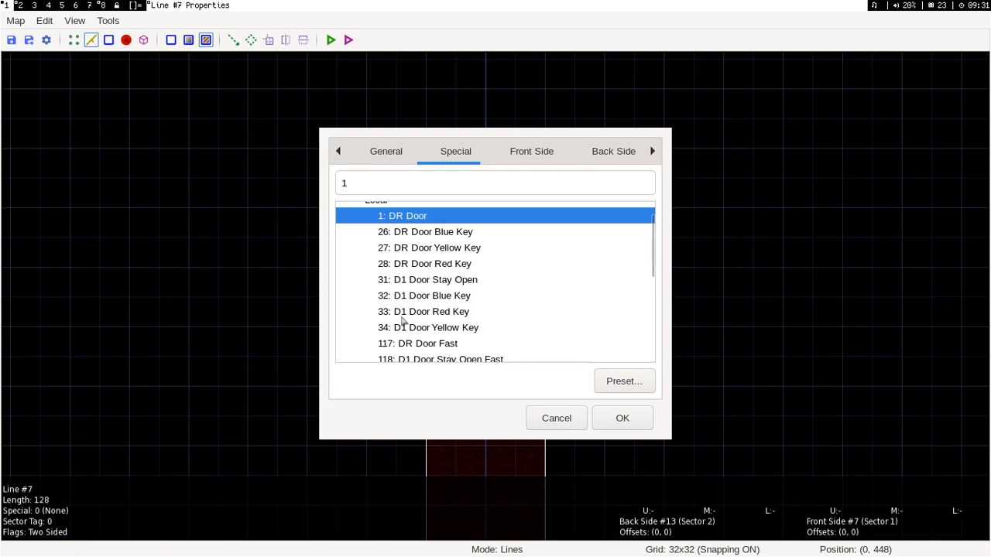
{"action": "scroll", "coordinate": [448, 311], "scroll_direction": "down", "scroll_amount": 1}
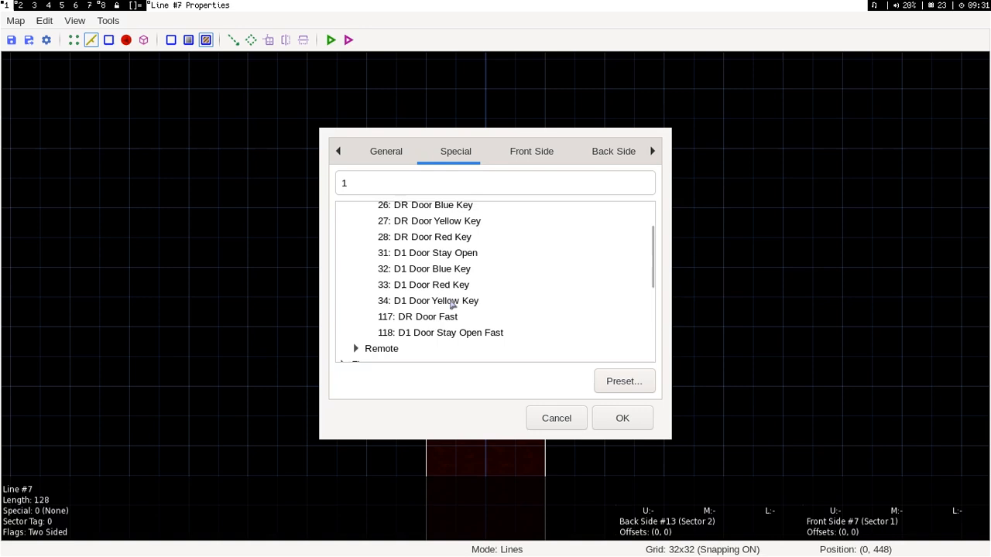
{"action": "scroll", "coordinate": [453, 305], "scroll_direction": "up", "scroll_amount": 2}
{"action": "scroll", "coordinate": [453, 305], "scroll_direction": "down", "scroll_amount": 1}
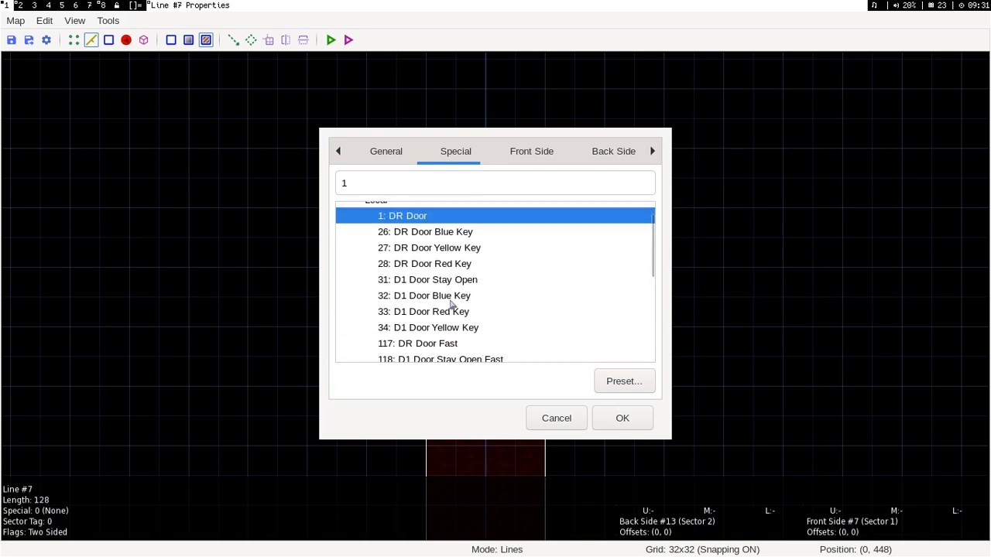
{"action": "scroll", "coordinate": [451, 304], "scroll_direction": "down", "scroll_amount": 1}
{"action": "scroll", "coordinate": [451, 304], "scroll_direction": "up", "scroll_amount": 2}
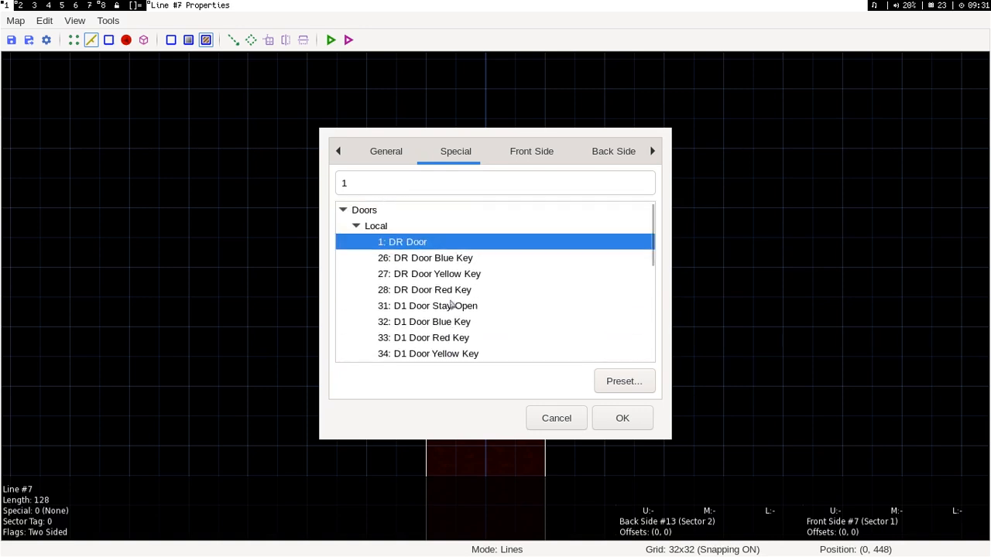
{"action": "key", "text": "super+8"}
{"action": "key", "text": "super+1"}
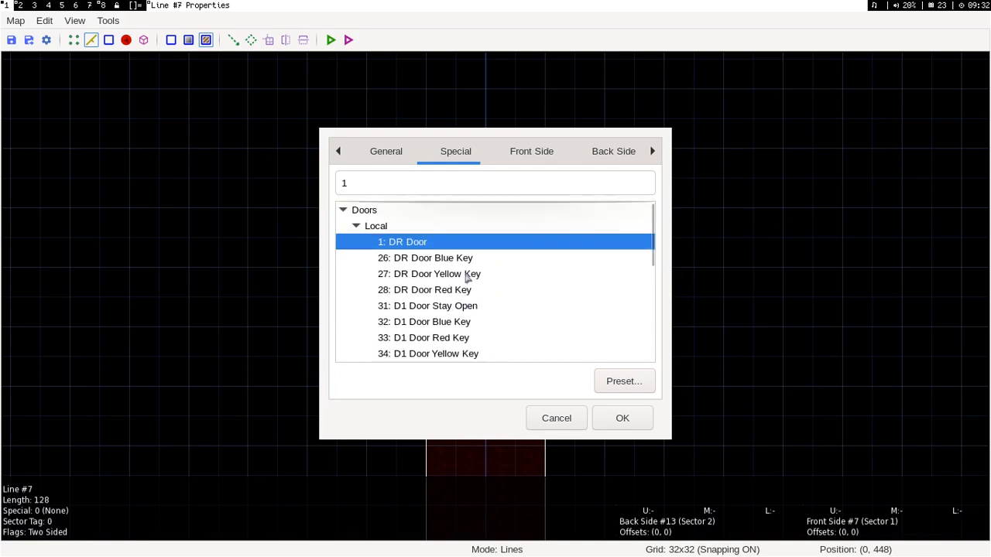
{"action": "left_click", "coordinate": [605, 422]}
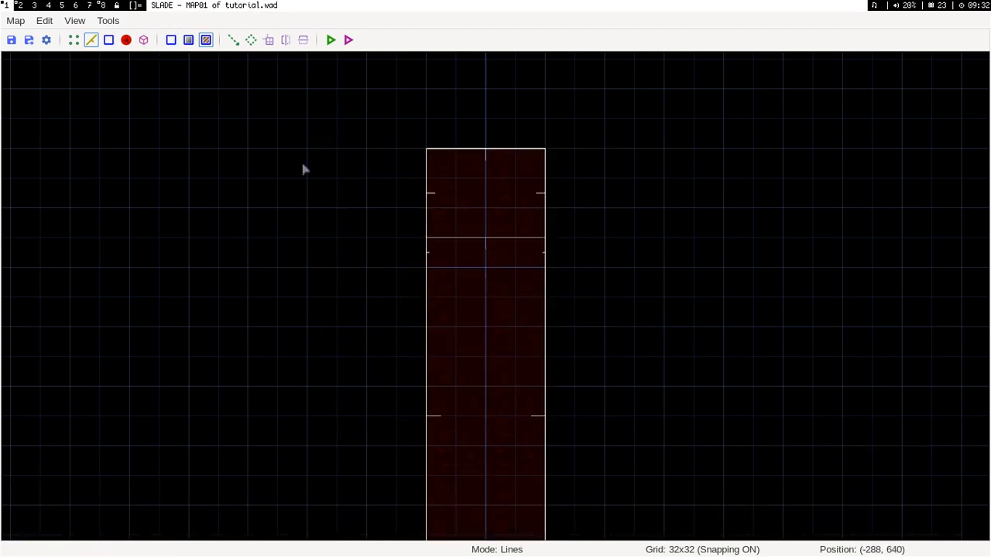
Step: In 3D mode, lower the narrow door sector's ceiling to -8 and return to the 2D map
{"action": "key", "text": "q"}
{"action": "key", "text": "w"}
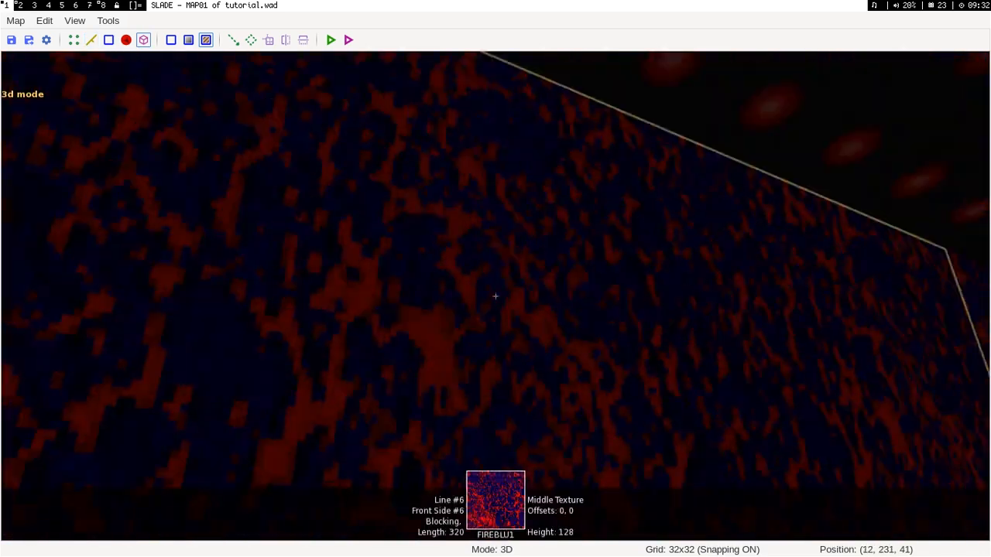
{"action": "left_click", "coordinate": [496, 297]}
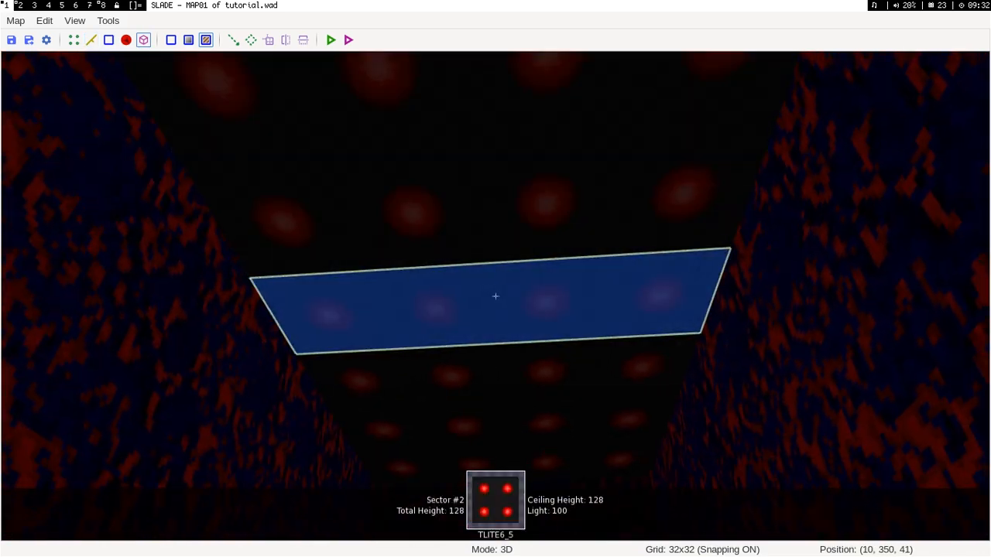
{"action": "scroll", "coordinate": [495, 297], "scroll_direction": "up", "scroll_amount": 1}
{"action": "scroll", "coordinate": [495, 297], "scroll_direction": "down", "scroll_amount": 4}
{"action": "scroll", "coordinate": [495, 296], "scroll_direction": "down", "scroll_amount": 5}
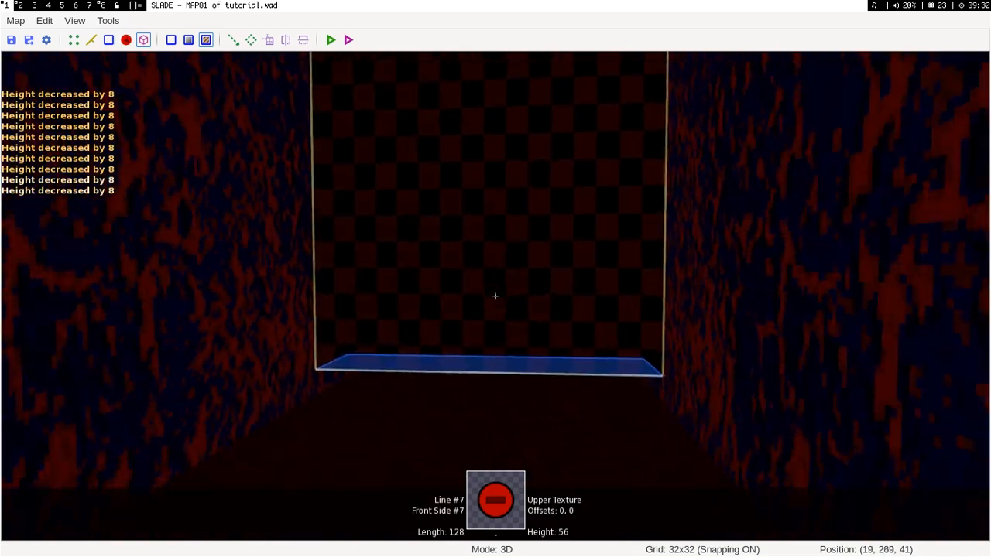
{"action": "key", "text": "q"}
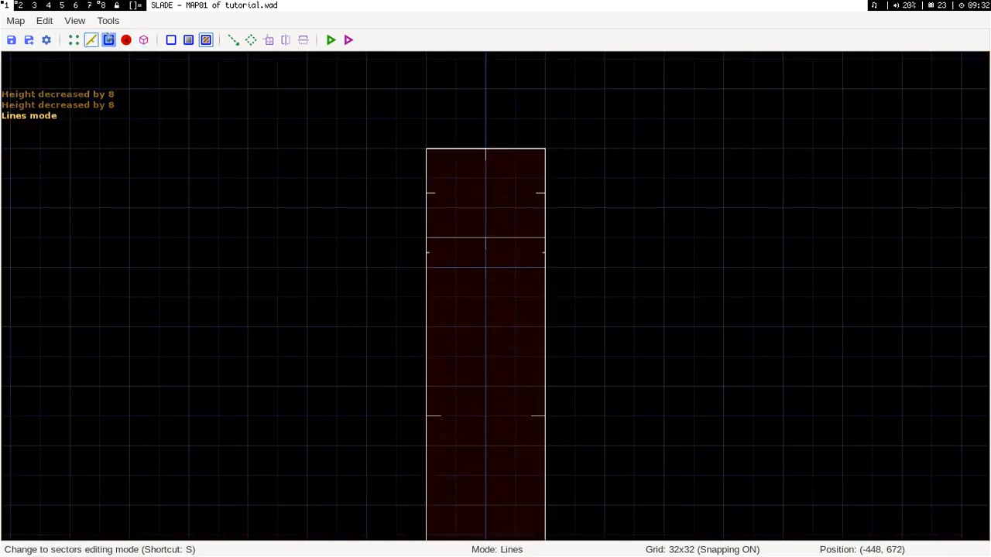
Step: In sectors mode, set the narrow door sector's ceiling height to 0
{"action": "left_click", "coordinate": [108, 40]}
{"action": "double_click", "coordinate": [517, 256]}
{"action": "left_click_drag", "start_coordinate": [590, 316], "coordinate": [511, 321]}
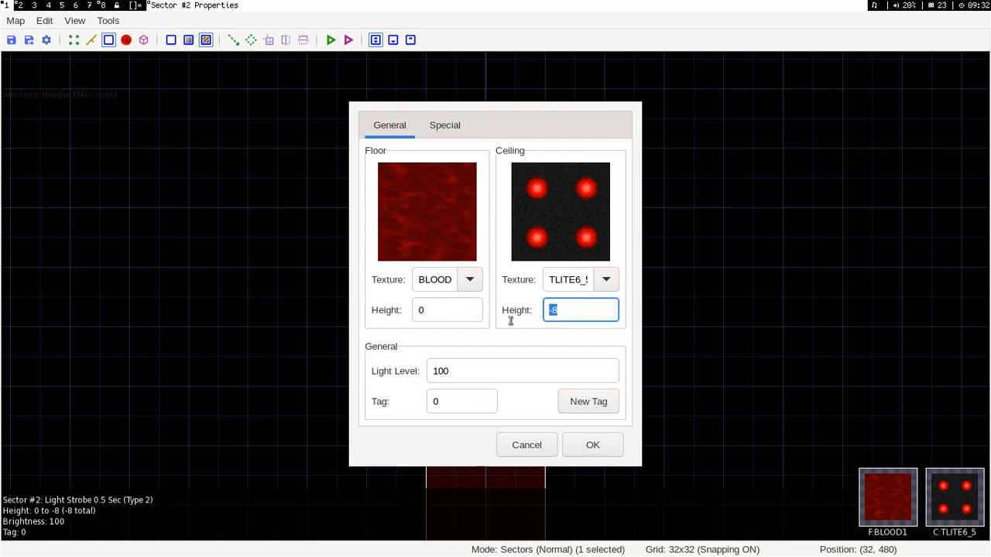
{"action": "type", "text": "0"}
{"action": "left_click", "coordinate": [592, 446]}
Step: In lines mode, set the upper front-side texture of the line between the corridor and the door sector to BIGDOOR2
{"action": "left_click", "coordinate": [91, 40]}
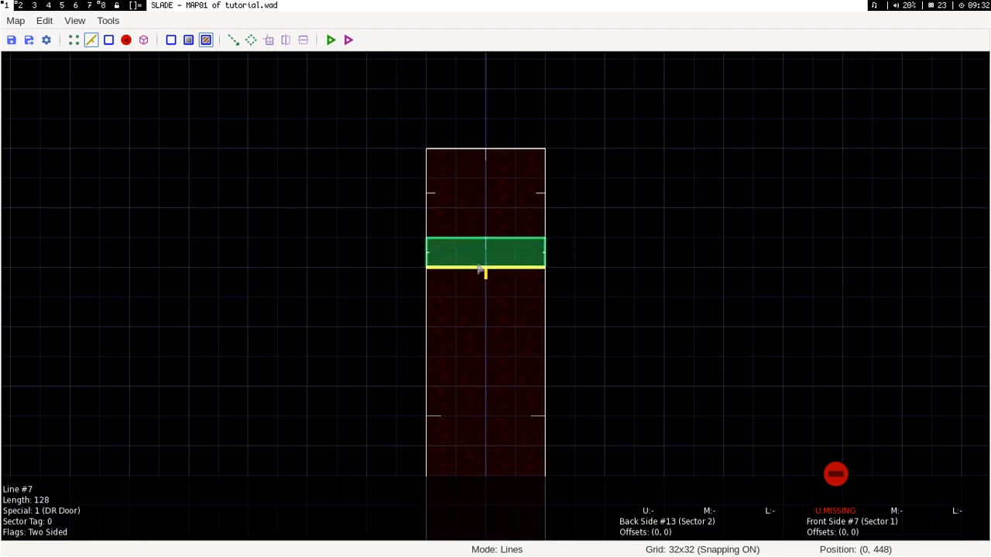
{"action": "right_click", "coordinate": [480, 270]}
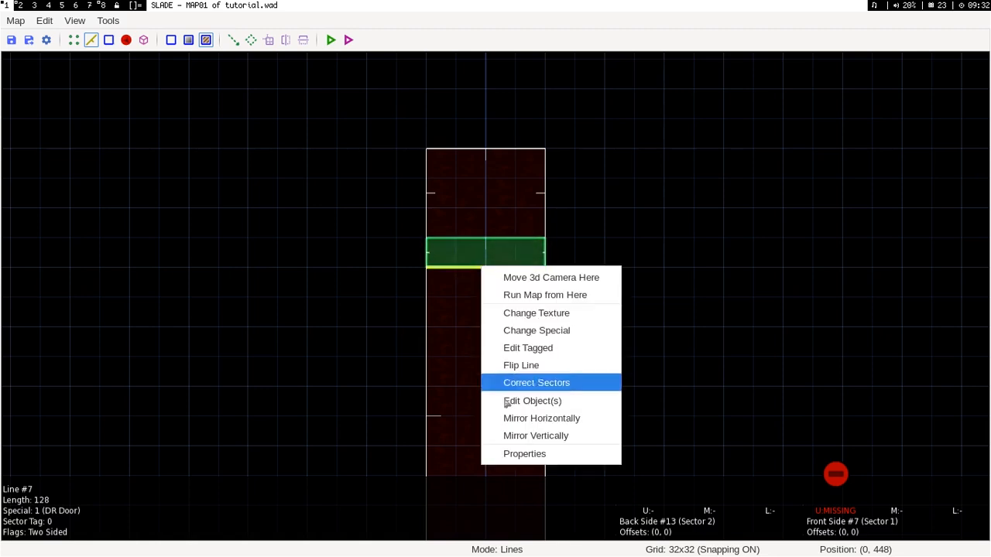
{"action": "left_click", "coordinate": [527, 451]}
{"action": "left_click", "coordinate": [457, 153]}
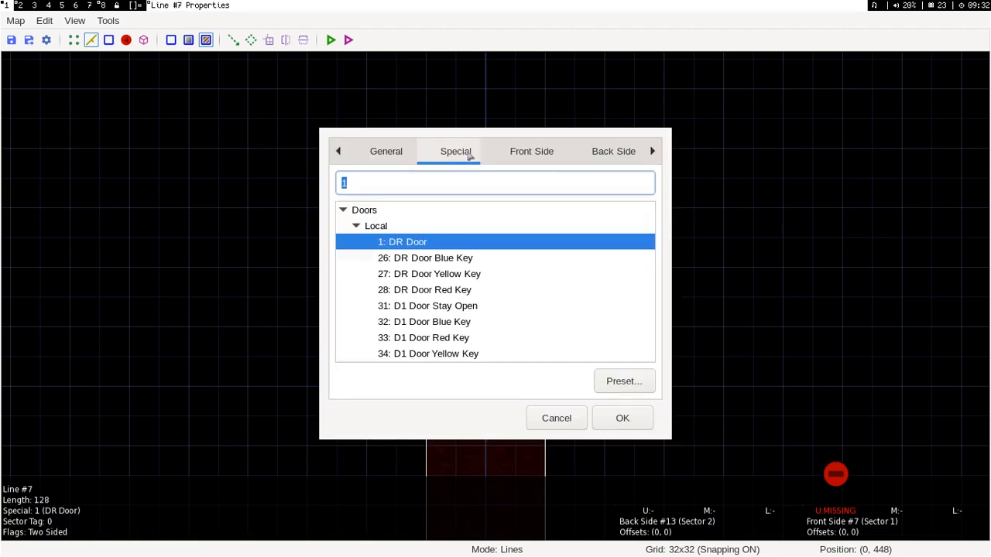
{"action": "left_click", "coordinate": [556, 151]}
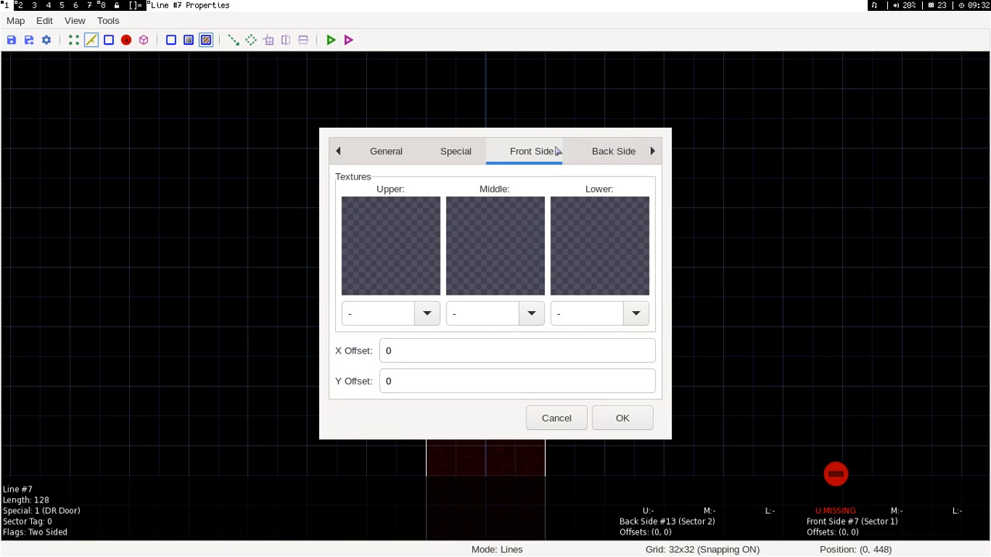
{"action": "left_click", "coordinate": [395, 232]}
{"action": "scroll", "coordinate": [546, 313], "scroll_direction": "down", "scroll_amount": 3}
{"action": "scroll", "coordinate": [551, 315], "scroll_direction": "up", "scroll_amount": 3}
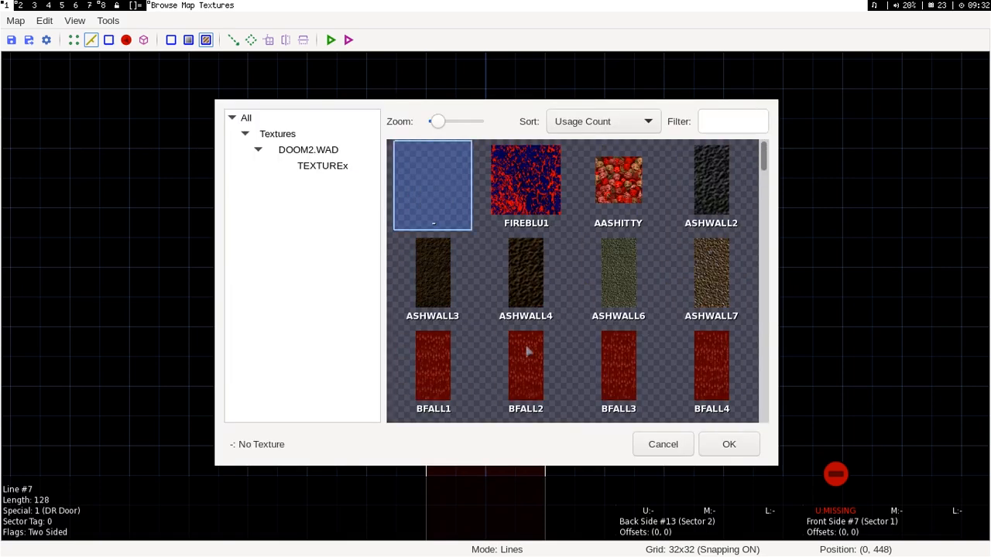
{"action": "left_click", "coordinate": [474, 363]}
{"action": "scroll", "coordinate": [708, 349], "scroll_direction": "down", "scroll_amount": 10}
{"action": "scroll", "coordinate": [703, 341], "scroll_direction": "up", "scroll_amount": 4}
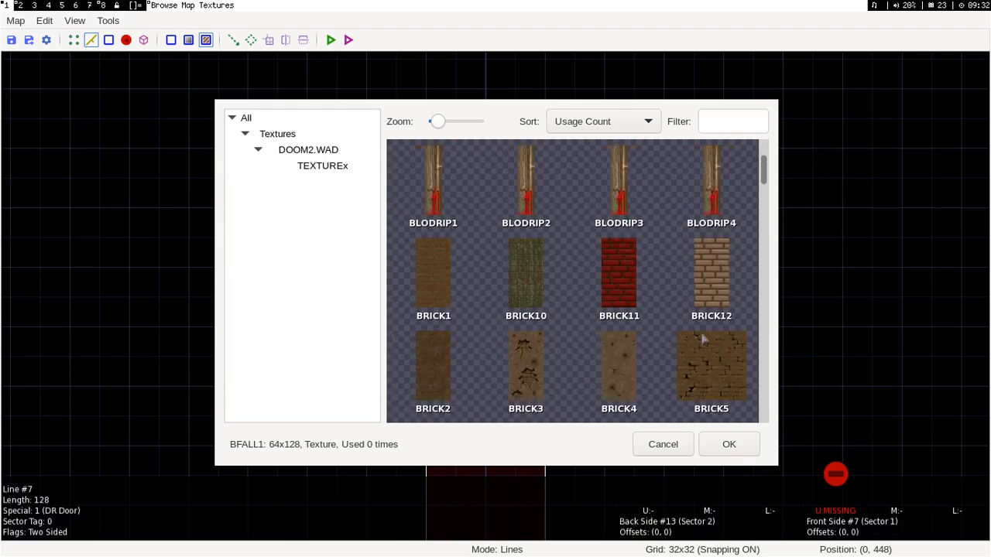
{"action": "scroll", "coordinate": [699, 335], "scroll_direction": "up", "scroll_amount": 5}
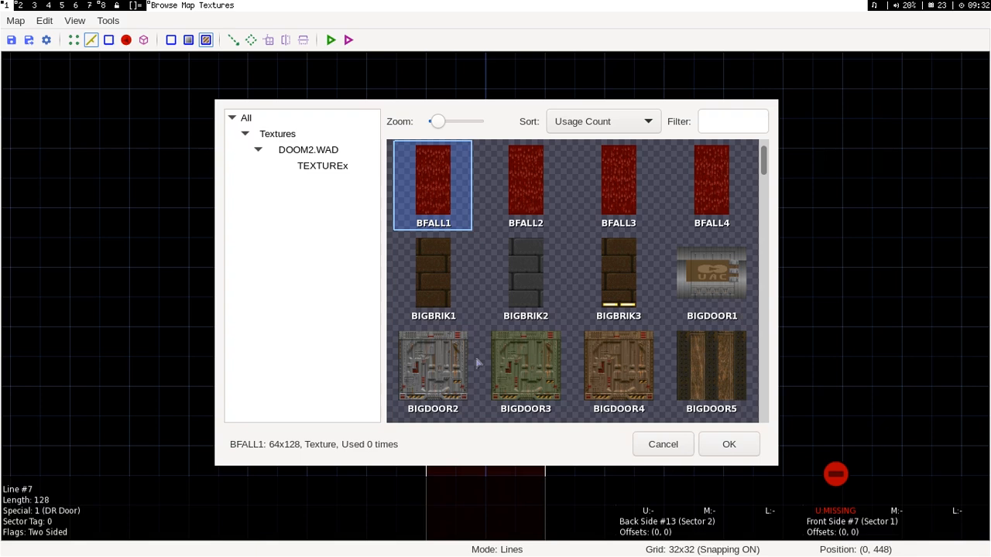
{"action": "left_click", "coordinate": [431, 368]}
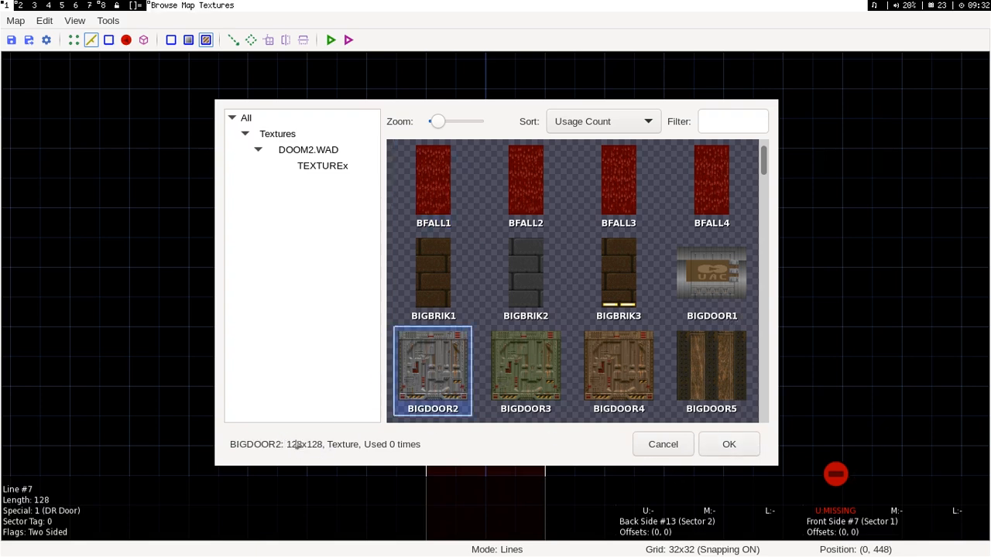
{"action": "left_click", "coordinate": [710, 449]}
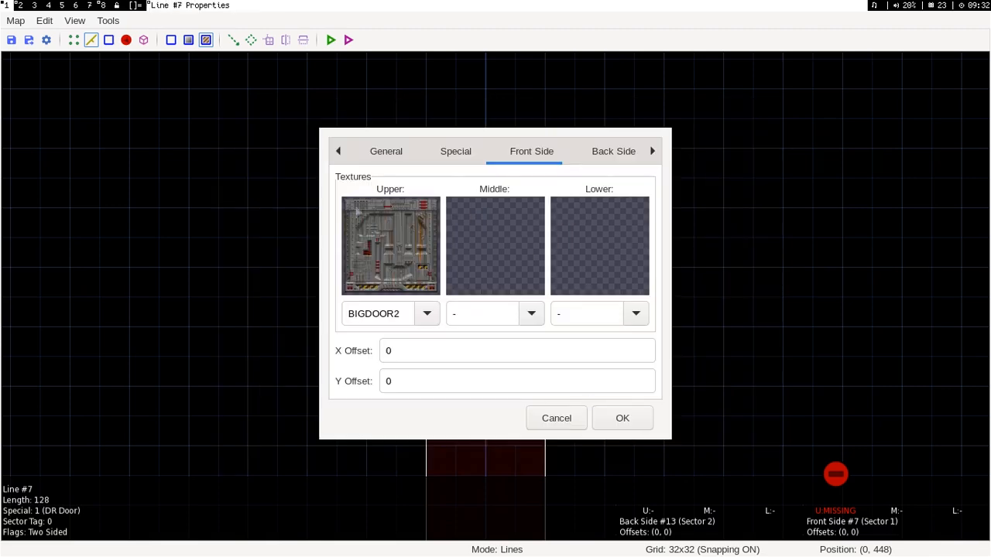
{"action": "left_click", "coordinate": [640, 425]}
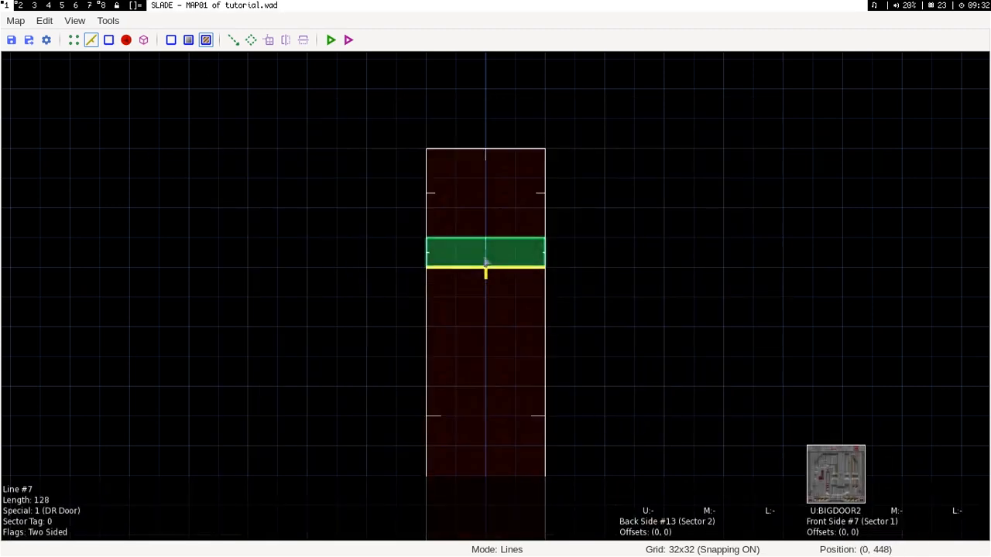
Step: Run the map with Chocolate Doom, walk down the corridor to test the door and quit the game
{"action": "left_click", "coordinate": [335, 41]}
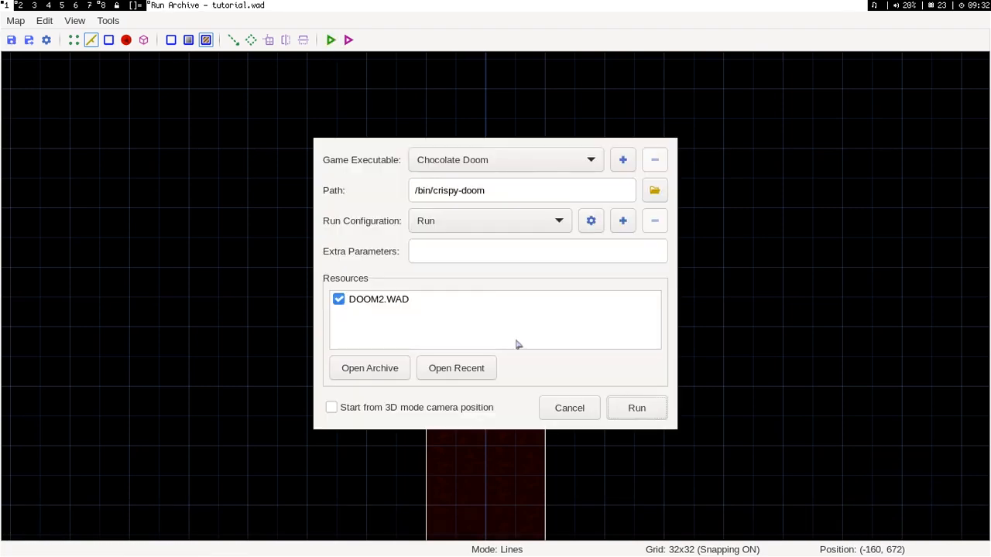
{"action": "left_click", "coordinate": [631, 410]}
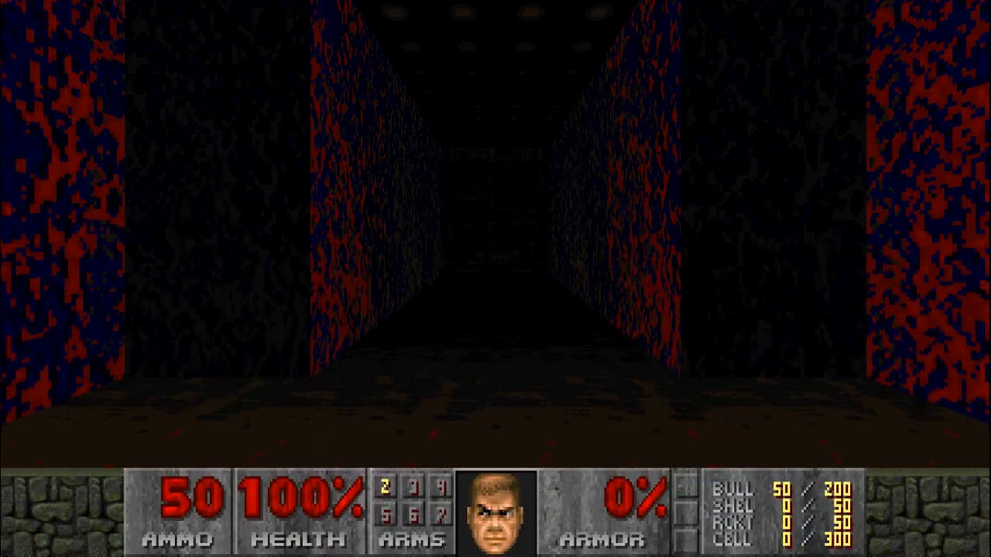
{"action": "key", "text": "w"}
{"action": "key", "text": "s"}
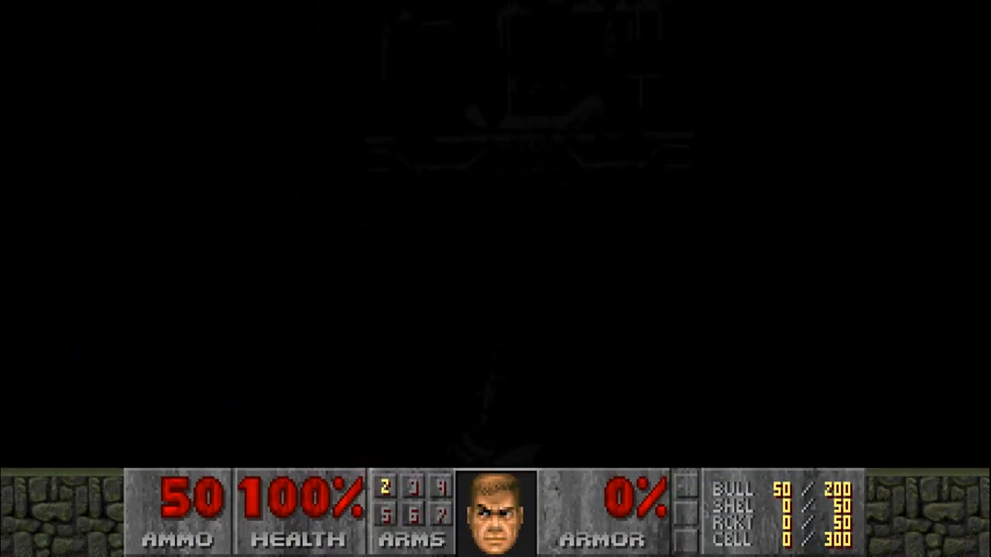
{"action": "key", "text": "ctrl"}
{"action": "key", "text": "ctrl"}
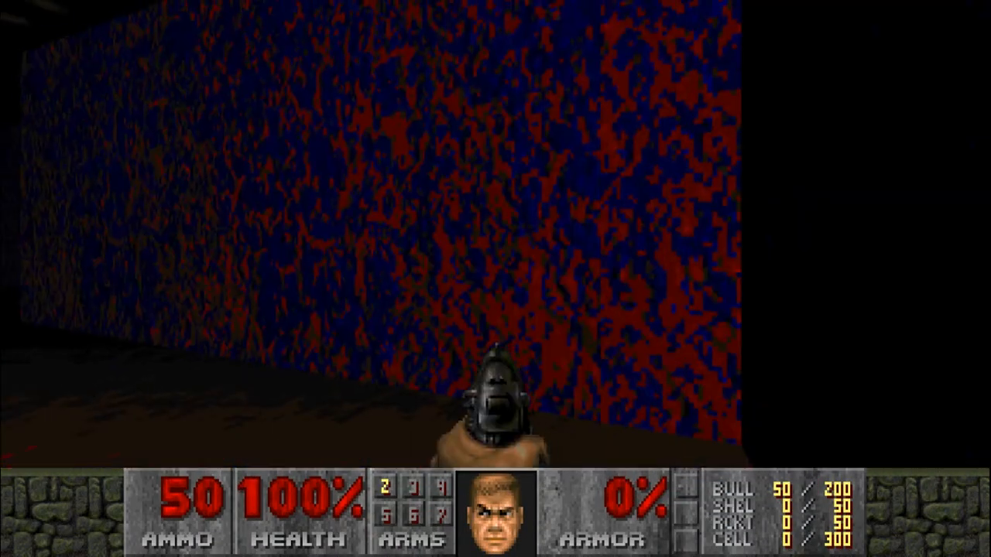
{"action": "key", "text": "ctrl"}
{"action": "key", "text": "ctrl"}
{"action": "key", "text": "F10"}
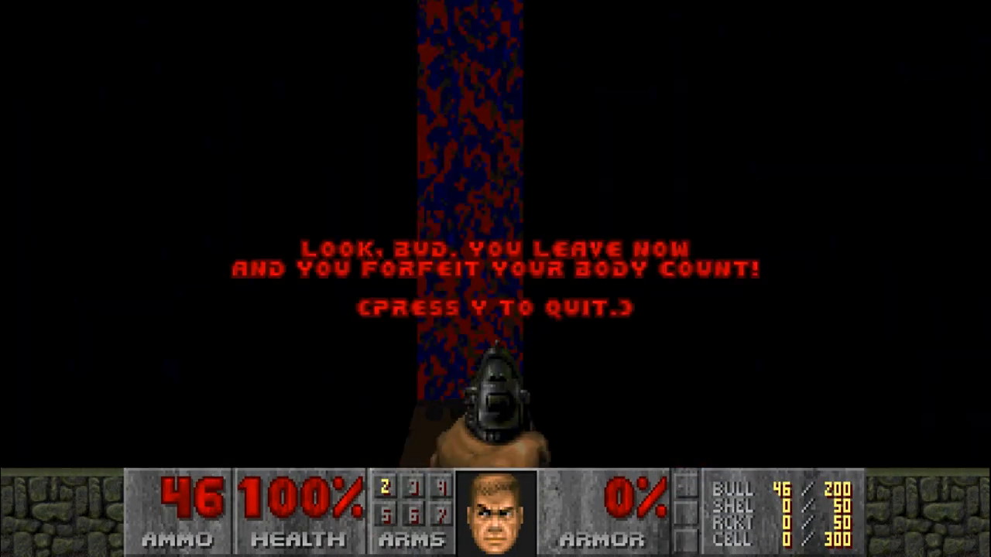
{"action": "key", "text": "y"}
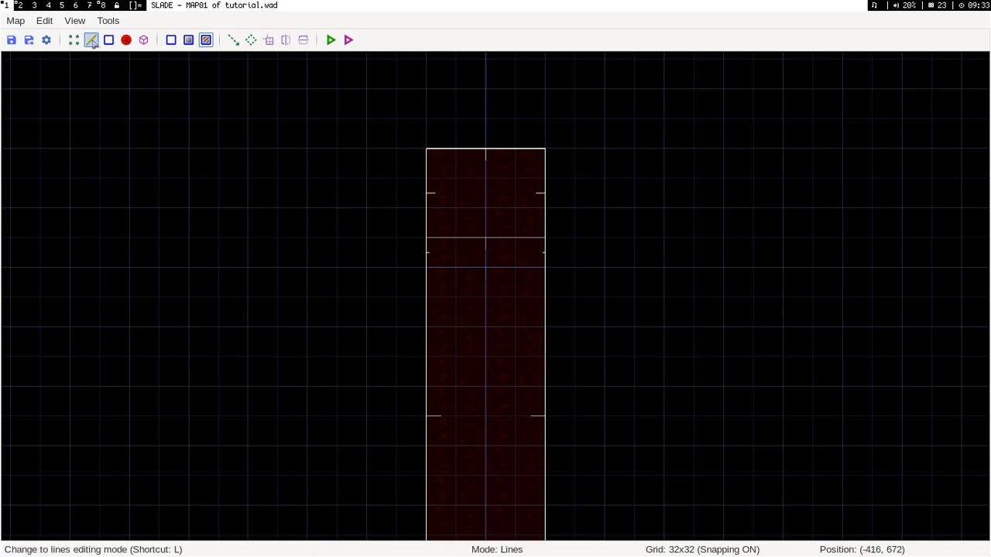
Step: Enable Lower Unpegged on the two side lines of the narrow door sector and apply the line properties
{"action": "left_click", "coordinate": [428, 249]}
{"action": "left_click", "coordinate": [551, 254]}
{"action": "right_click", "coordinate": [546, 251]}
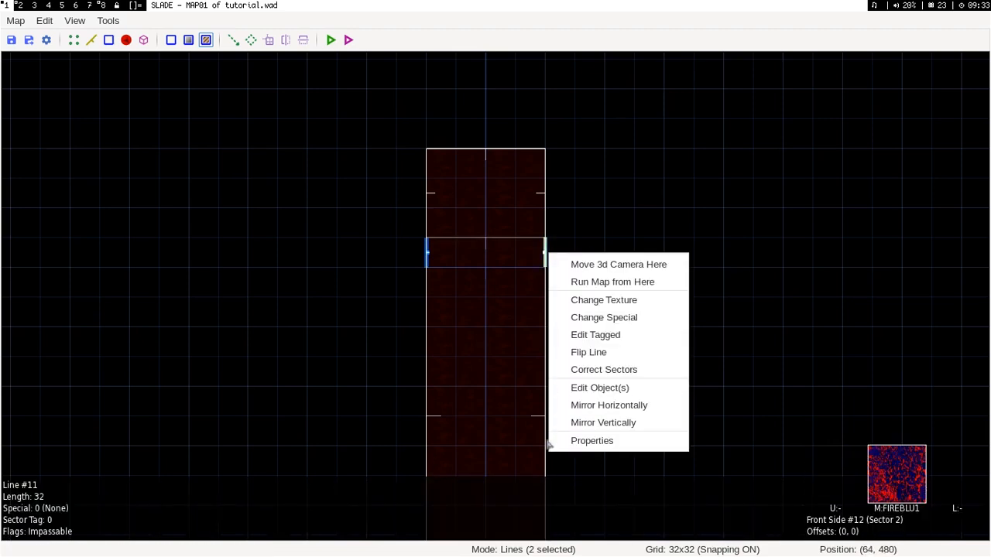
{"action": "left_click", "coordinate": [592, 440]}
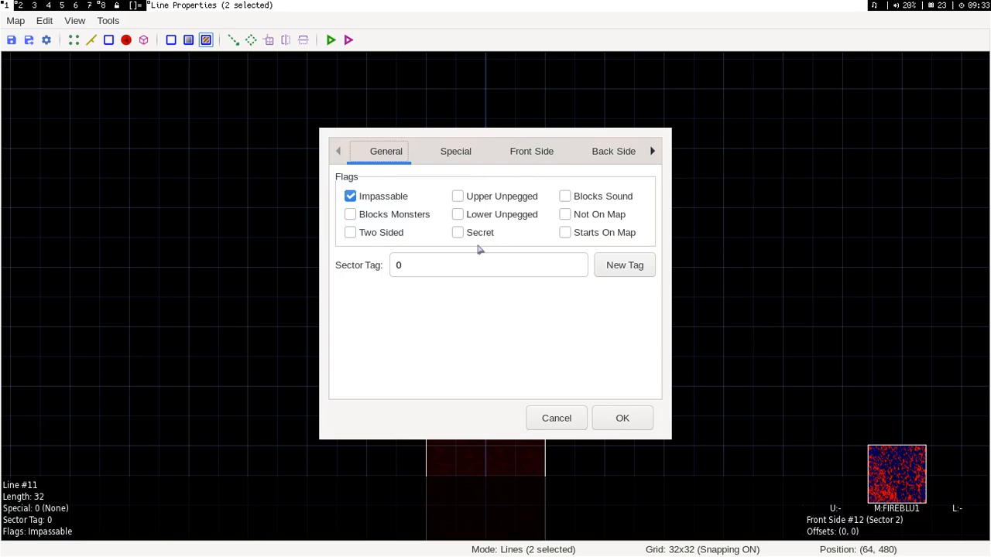
{"action": "left_click_drag", "start_coordinate": [594, 312], "coordinate": [309, 292], "text": "super"}
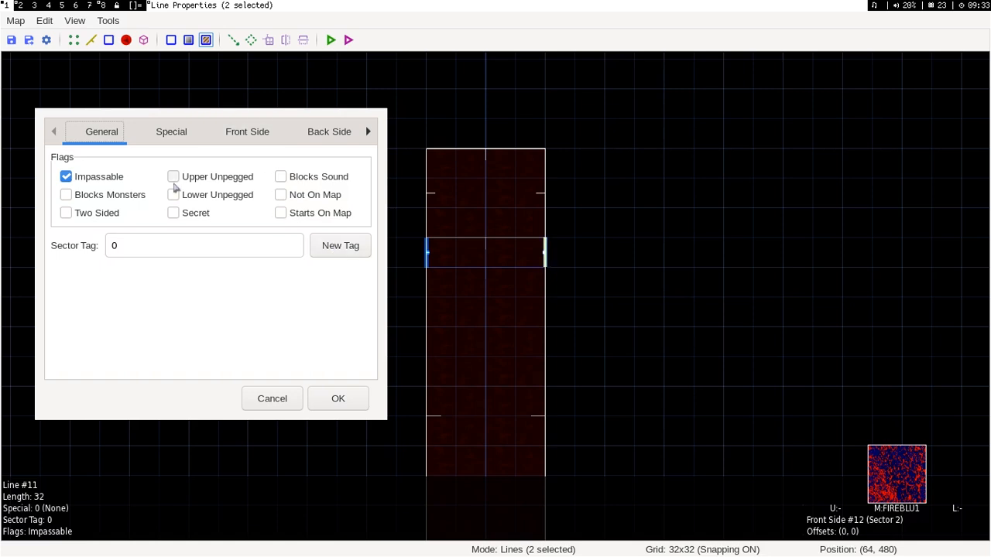
{"action": "left_click", "coordinate": [174, 178]}
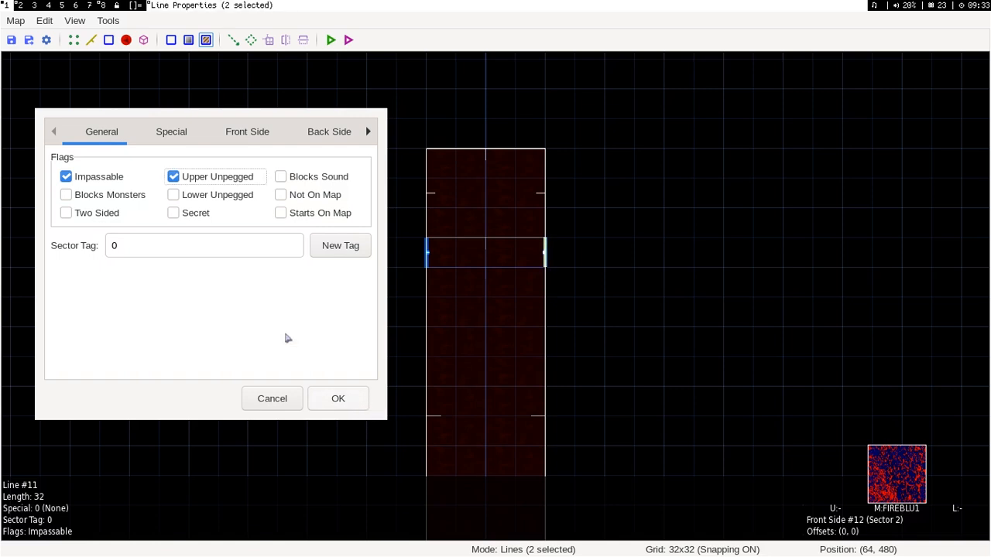
{"action": "left_click", "coordinate": [173, 178]}
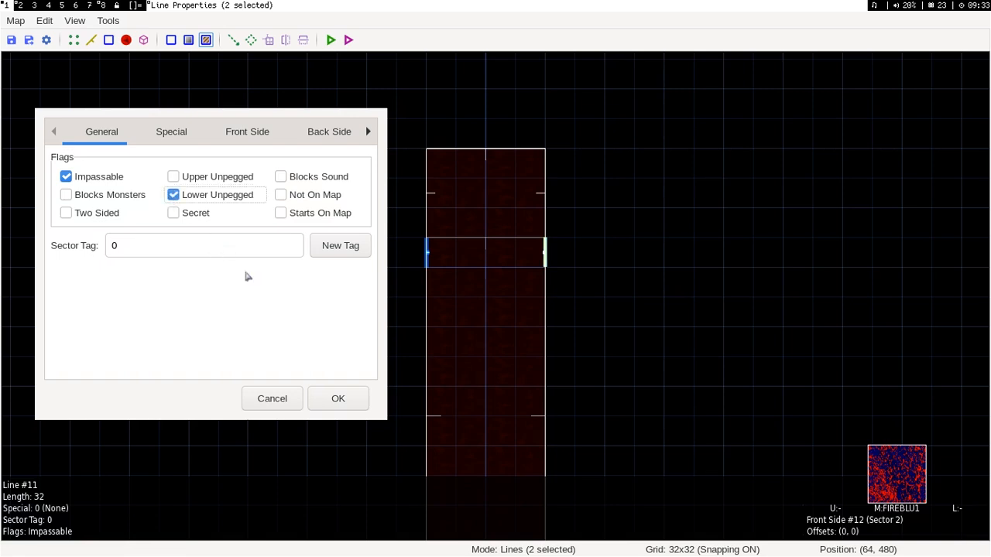
{"action": "left_click", "coordinate": [345, 401]}
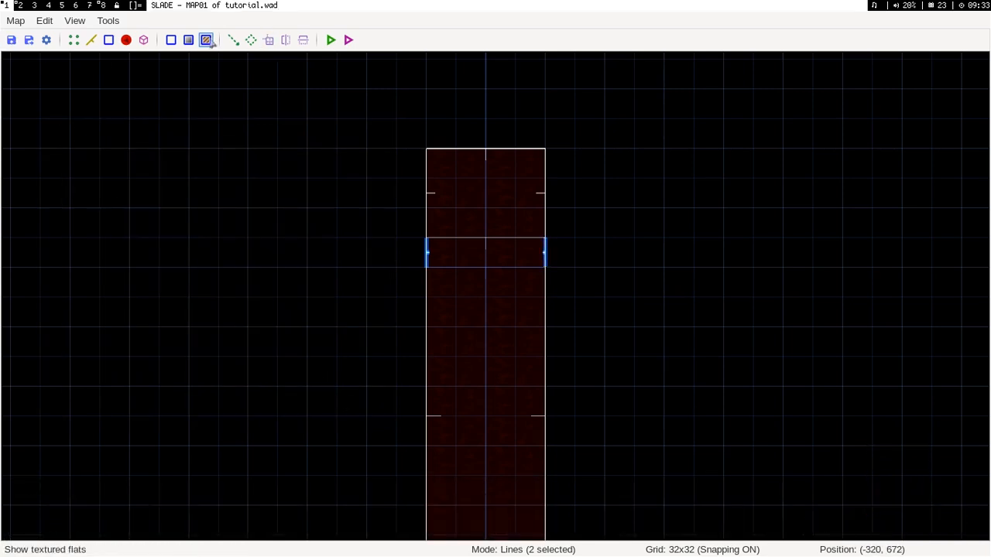
Step: Run the map again to check the door and its side walls while opening it, and quit the game
{"action": "left_click", "coordinate": [351, 40]}
{"action": "left_click", "coordinate": [629, 417]}
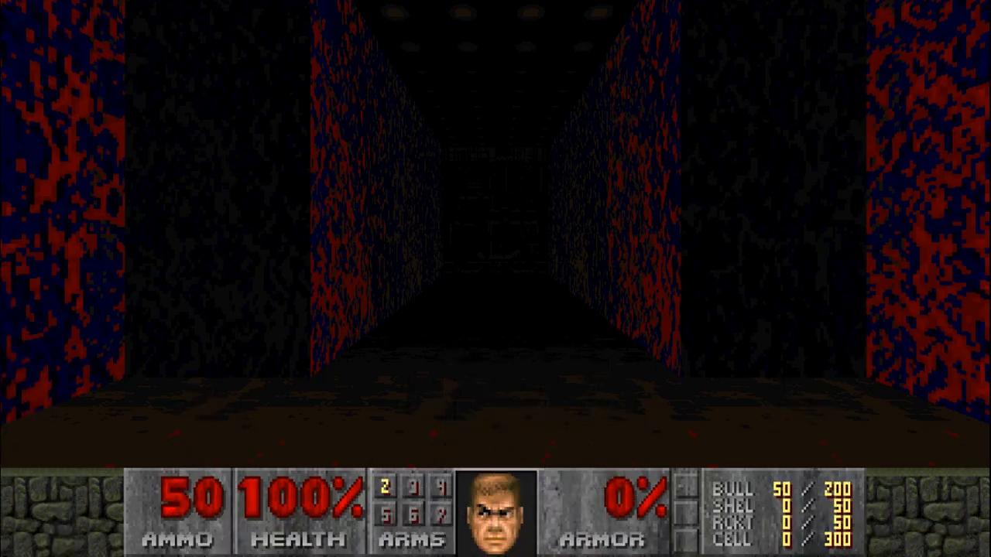
{"action": "key", "text": "w"}
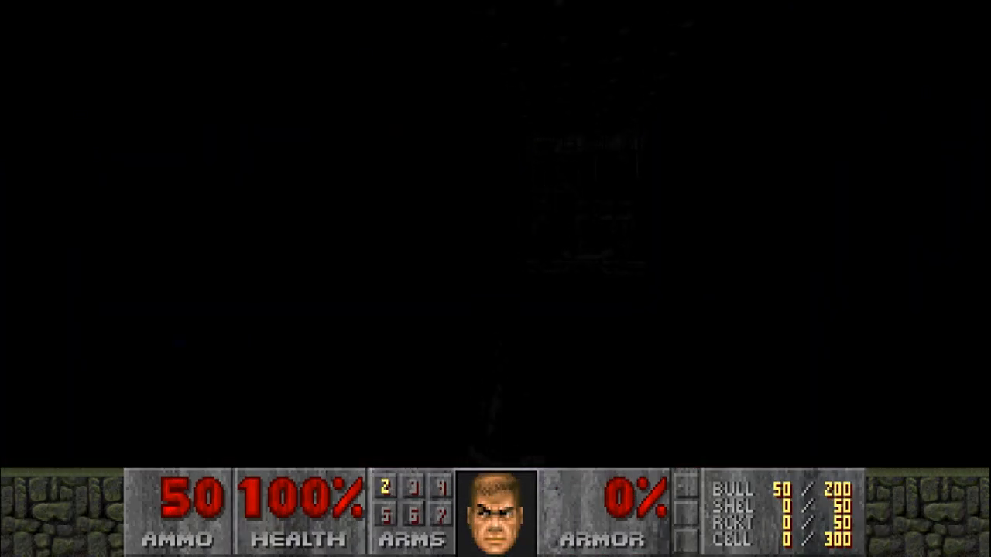
{"action": "key", "text": "space"}
{"action": "key", "text": "ctrl"}
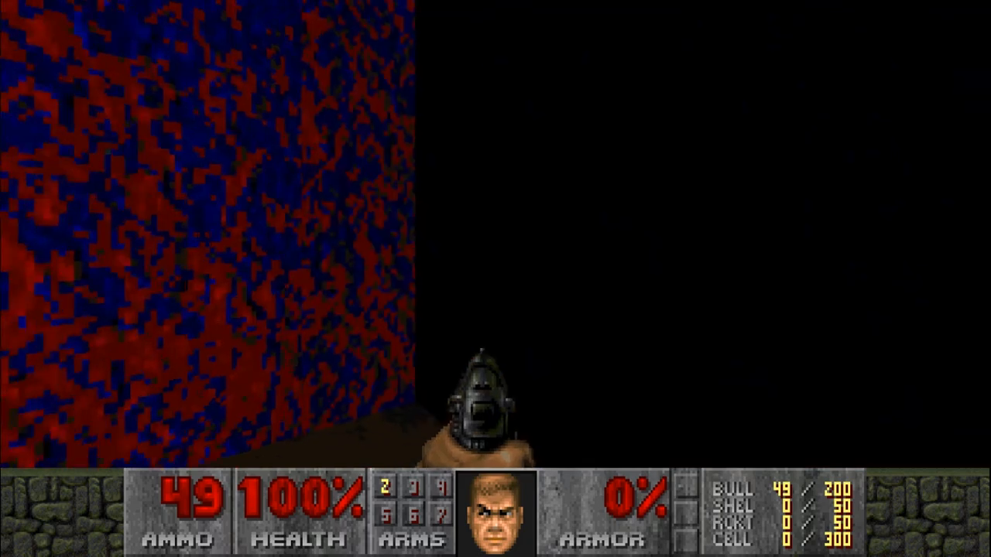
{"action": "key", "text": "F10"}
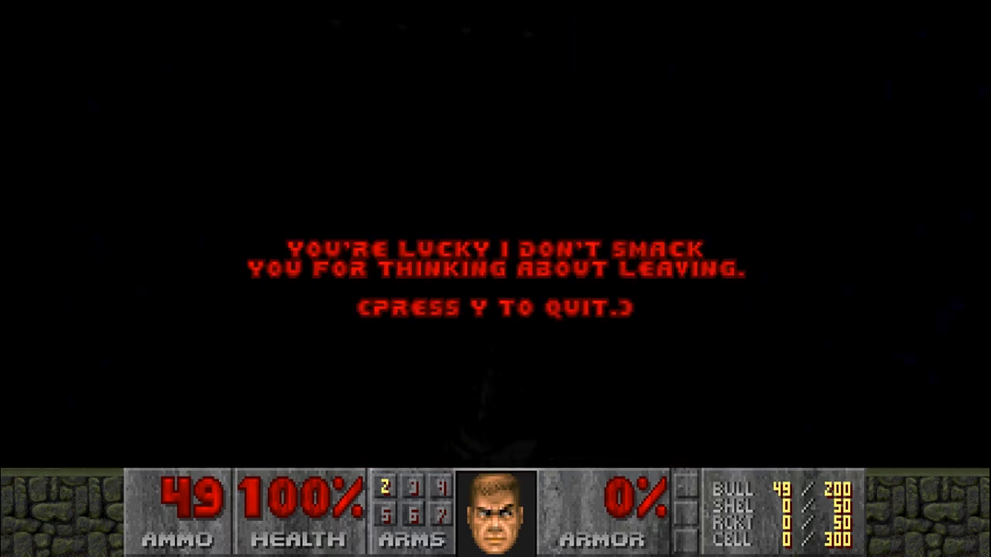
{"action": "key", "text": "y"}
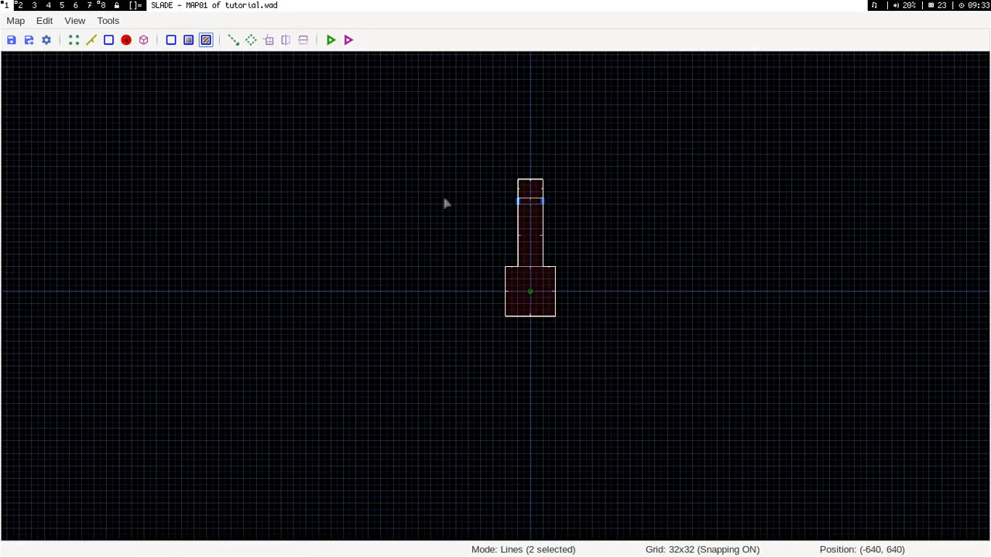
Step: Delete all of the map's lines and draw a new rectangular room, 640 units long, around the player start
{"action": "left_click_drag", "start_coordinate": [404, 167], "coordinate": [737, 473]}
{"action": "key", "text": "Delete"}
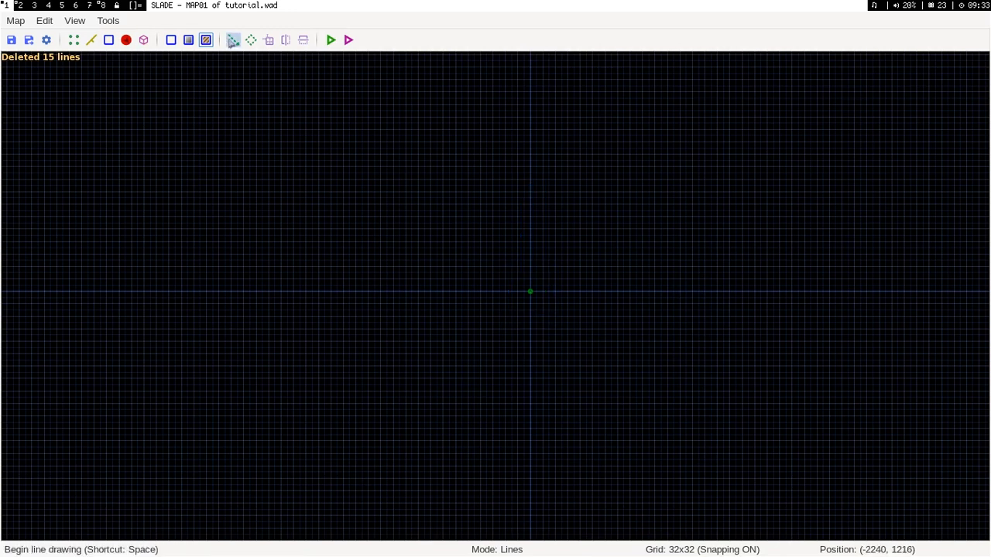
{"action": "left_click", "coordinate": [251, 40]}
{"action": "scroll", "coordinate": [422, 223], "scroll_direction": "up", "scroll_amount": 5}
{"action": "left_click", "coordinate": [351, 118]}
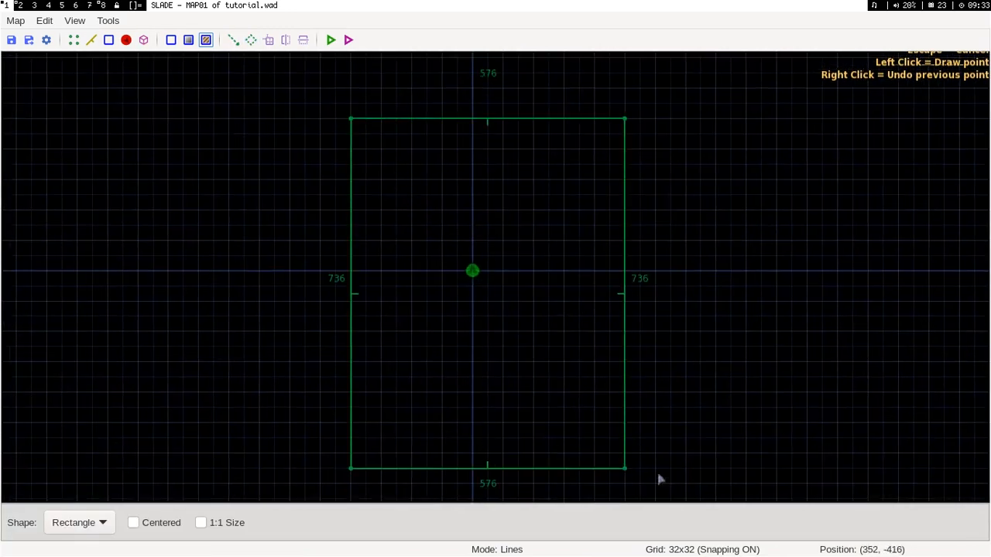
{"action": "left_click", "coordinate": [594, 423]}
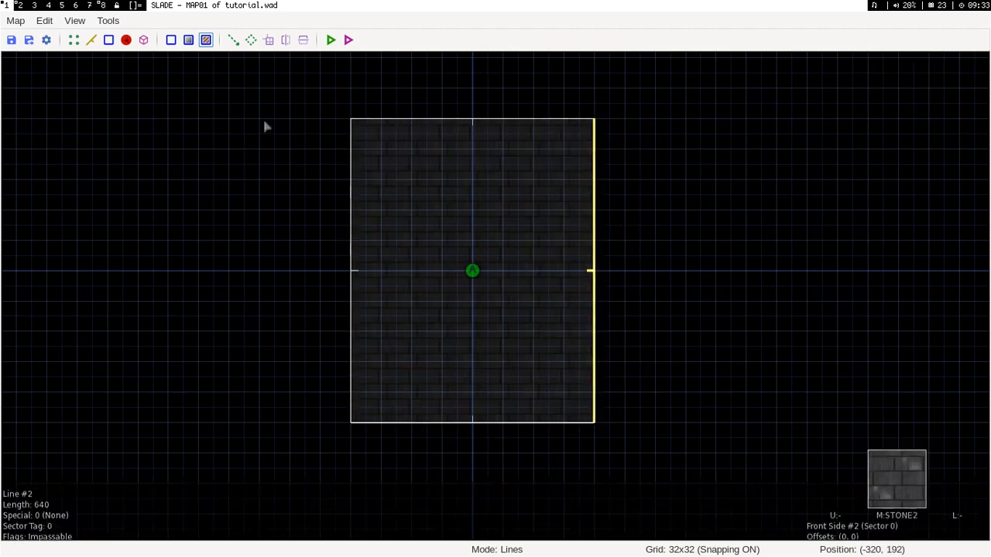
Step: Draw two 64 by 64 squares inside the room, one near its upper-left corner and one near its upper-right corner
{"action": "left_click", "coordinate": [251, 39]}
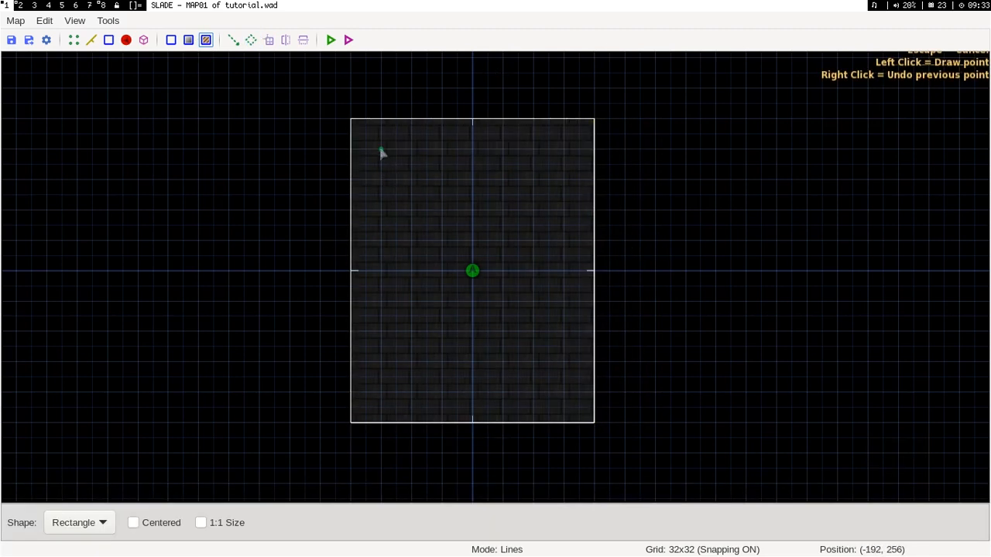
{"action": "left_click", "coordinate": [411, 180]}
{"action": "left_click", "coordinate": [250, 40]}
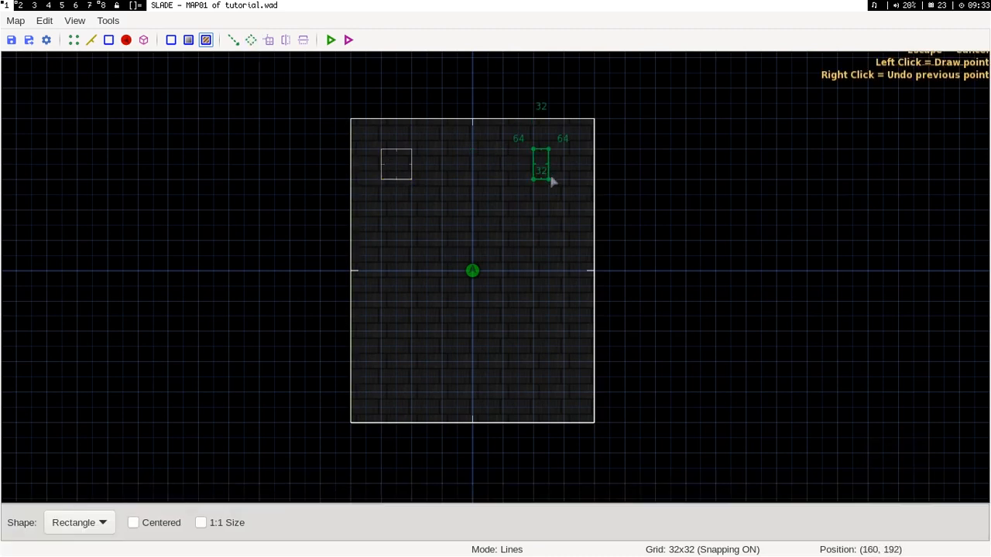
{"action": "left_click", "coordinate": [563, 180]}
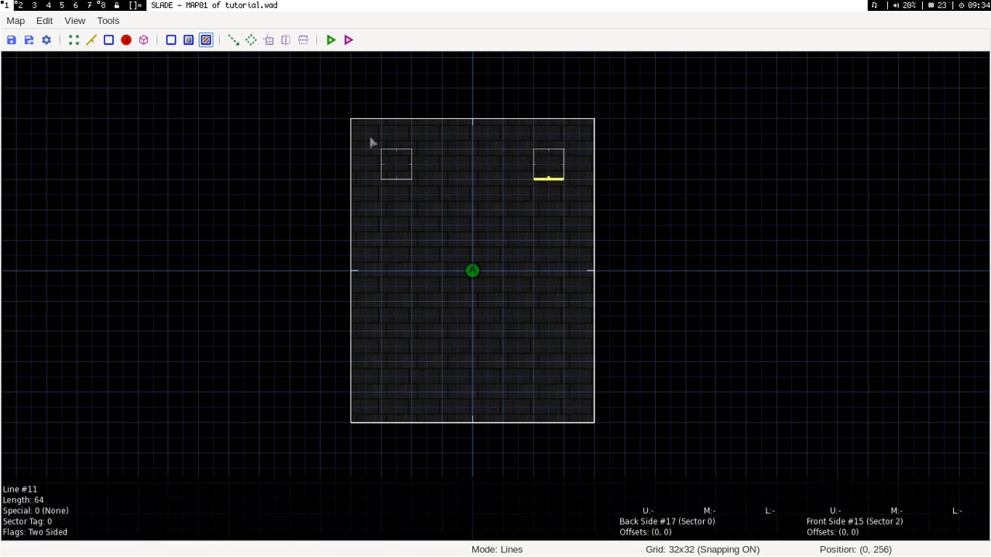
Step: Raise the floor height of the left square sector and lower the ceiling height of the right square sector
{"action": "left_click", "coordinate": [109, 39]}
{"action": "double_click", "coordinate": [531, 289]}
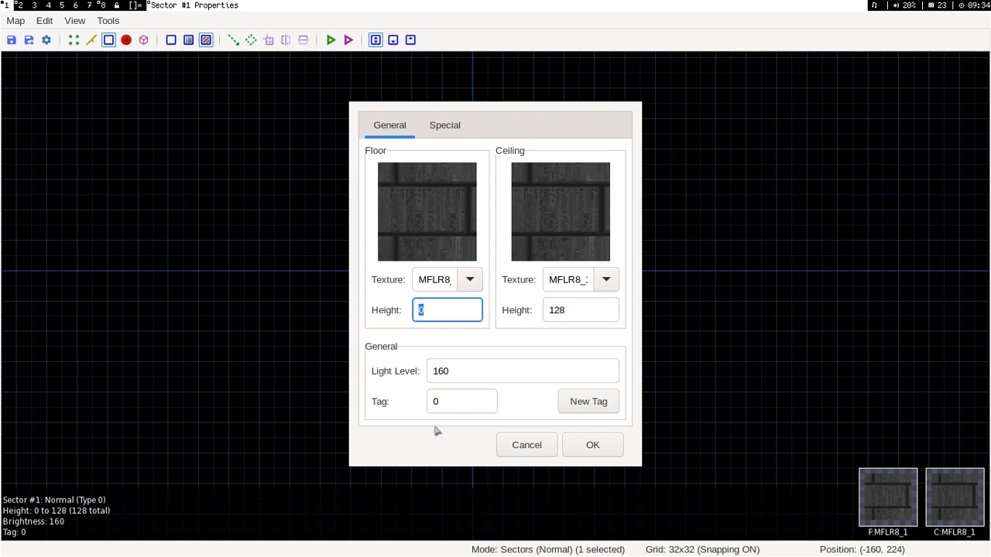
{"action": "left_click", "coordinate": [593, 453]}
{"action": "left_click", "coordinate": [543, 160]}
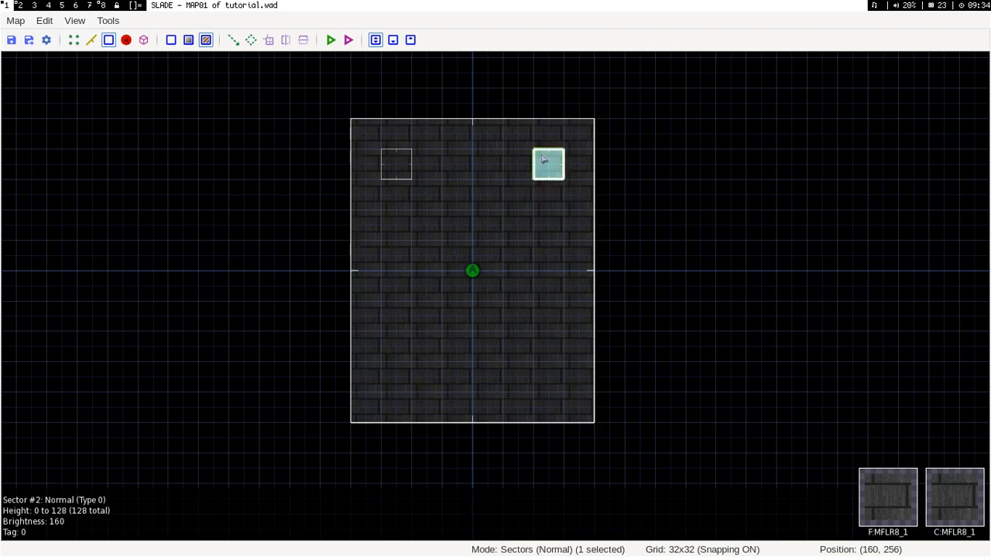
{"action": "double_click", "coordinate": [543, 159]}
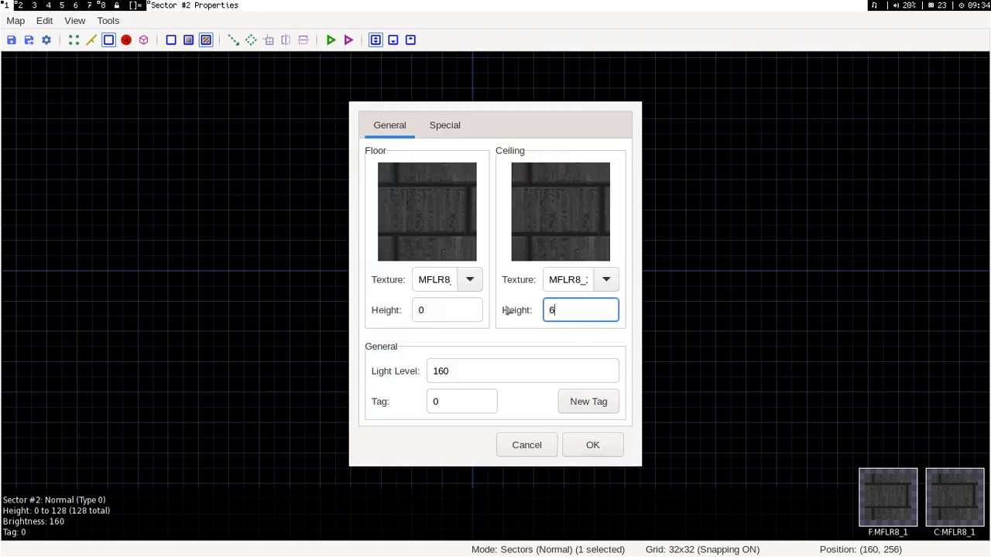
{"action": "left_click", "coordinate": [604, 444]}
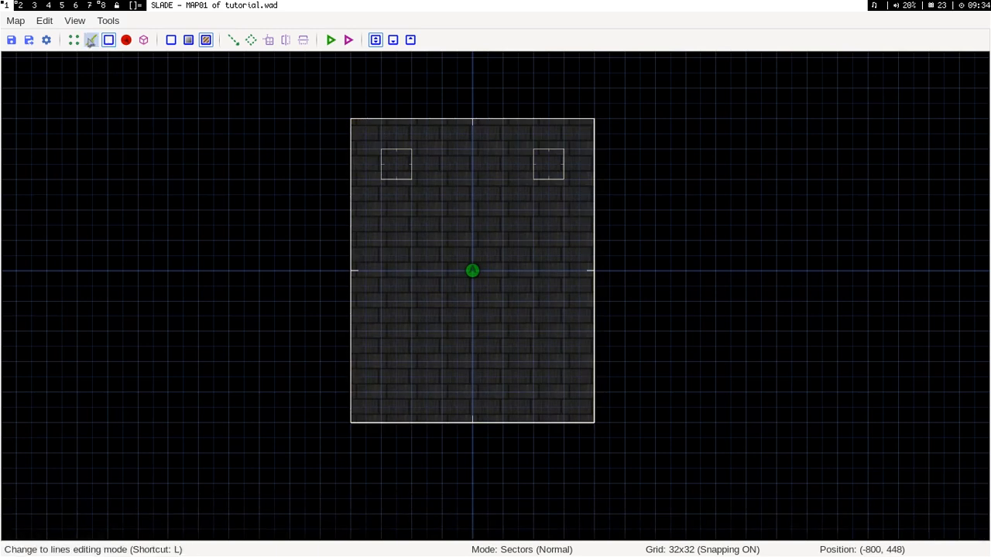
Step: Apply the ASHWALL4 texture to the back side's lower part on all four lines of the left square
{"action": "left_click", "coordinate": [91, 40]}
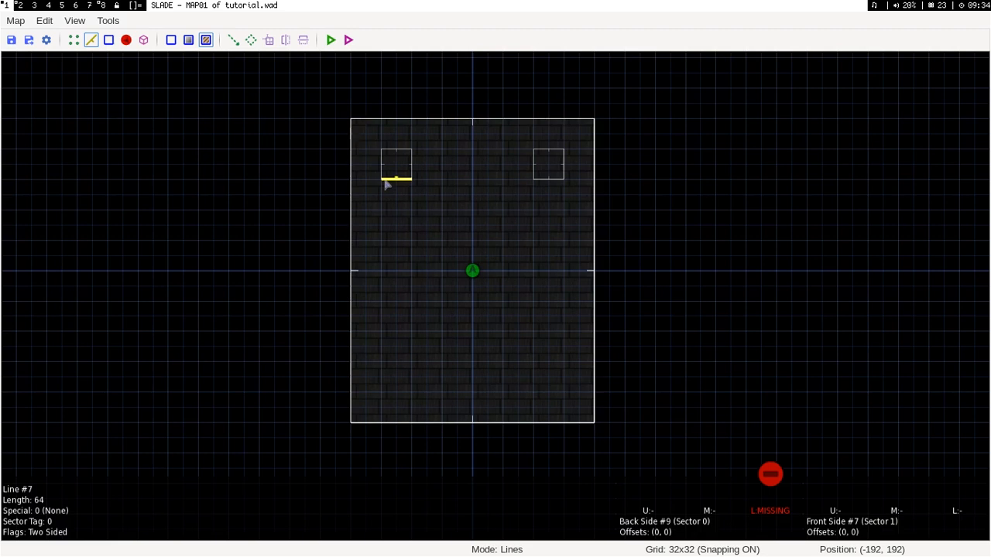
{"action": "scroll", "coordinate": [387, 185], "scroll_direction": "up", "scroll_amount": 5}
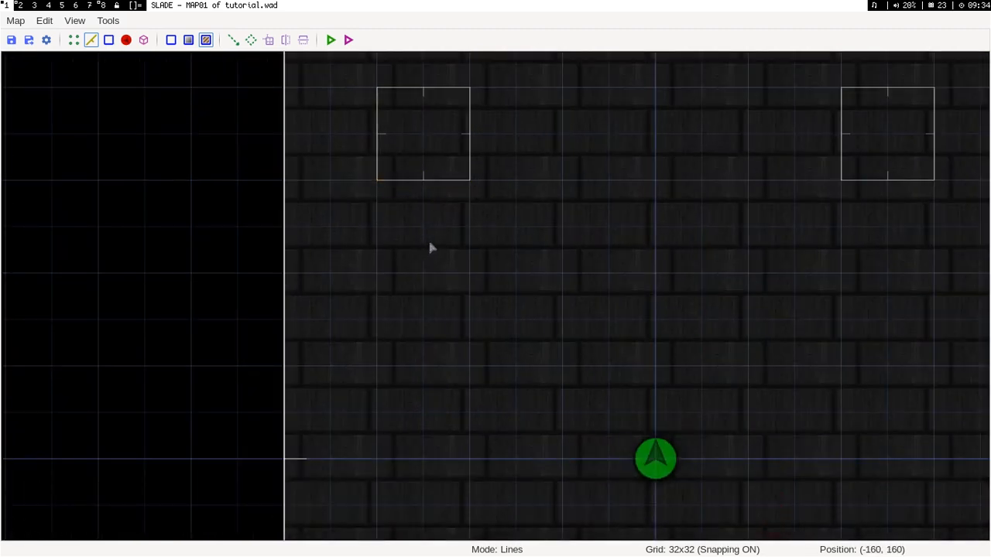
{"action": "scroll", "coordinate": [429, 245], "scroll_direction": "down", "scroll_amount": 2}
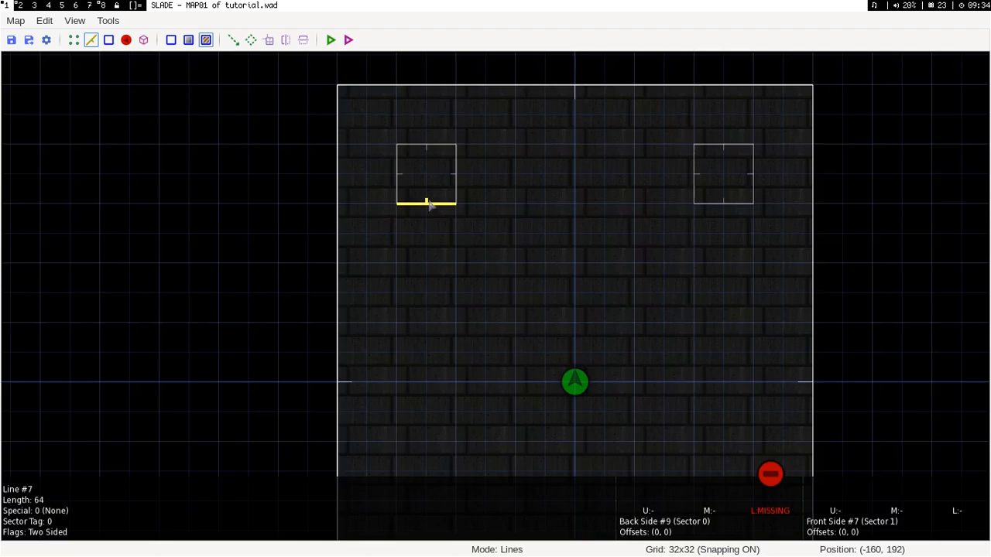
{"action": "scroll", "coordinate": [431, 206], "scroll_direction": "up", "scroll_amount": 2}
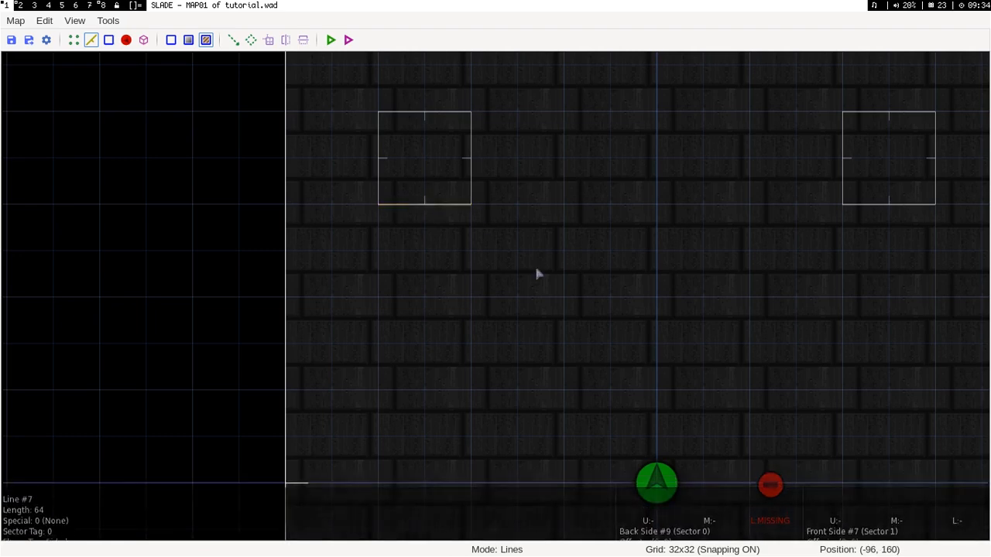
{"action": "right_click", "coordinate": [434, 211]}
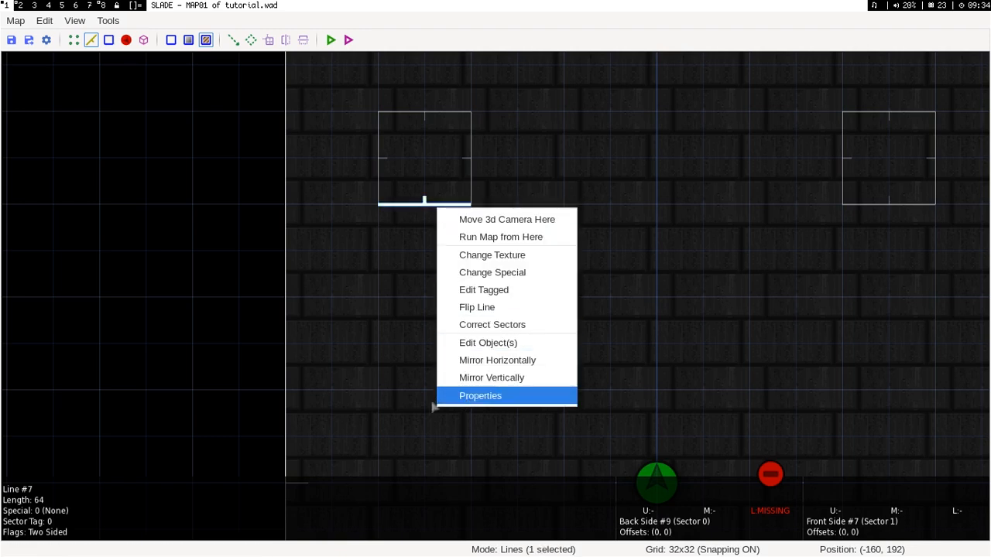
{"action": "key", "text": "Escape"}
{"action": "left_click", "coordinate": [397, 151]}
{"action": "left_click", "coordinate": [421, 120]}
{"action": "left_click", "coordinate": [455, 144]}
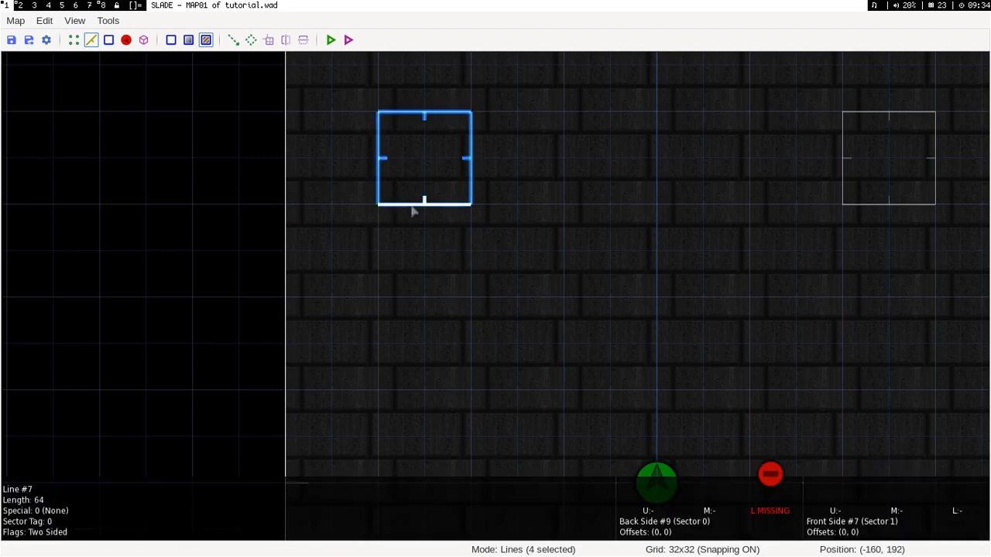
{"action": "right_click", "coordinate": [413, 211]}
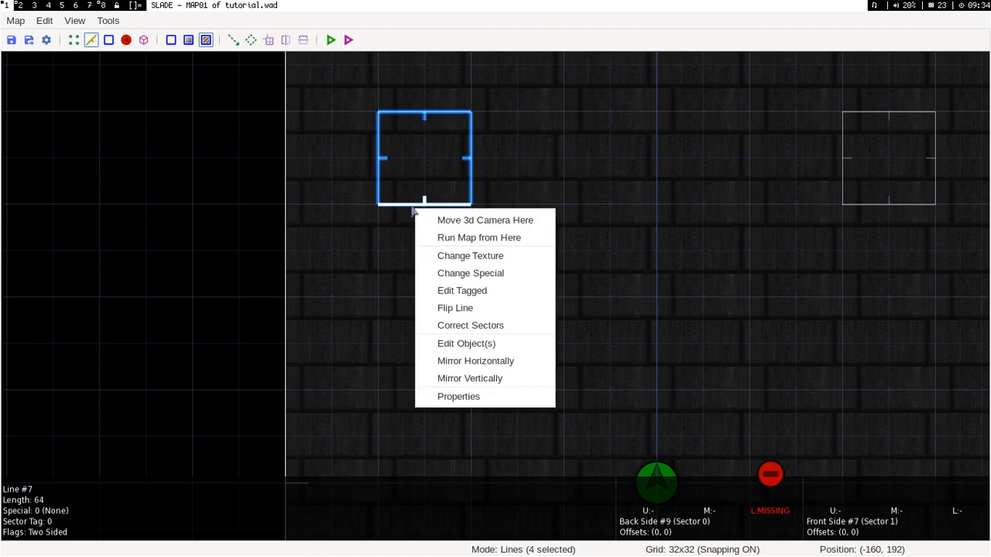
{"action": "left_click", "coordinate": [449, 396]}
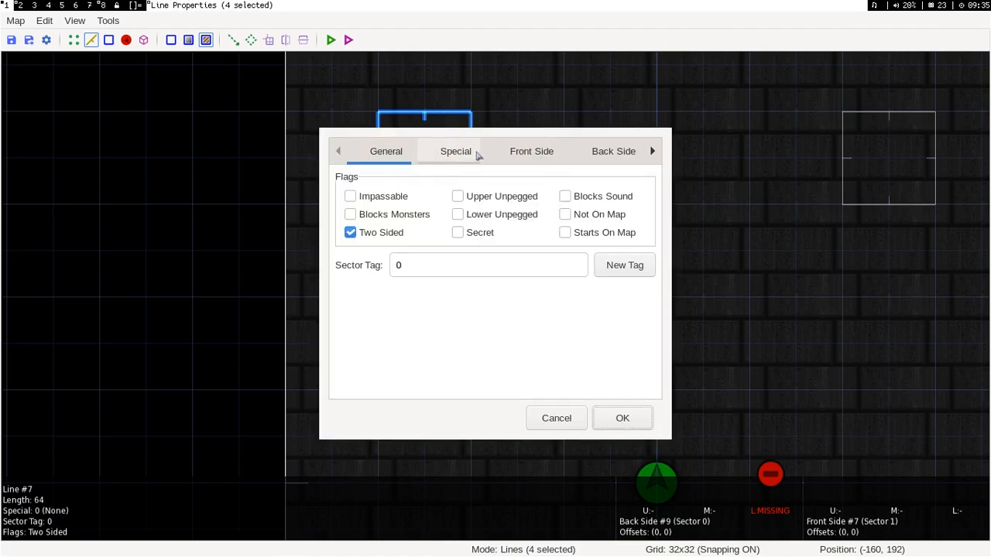
{"action": "left_click", "coordinate": [600, 155]}
{"action": "left_click", "coordinate": [598, 245]}
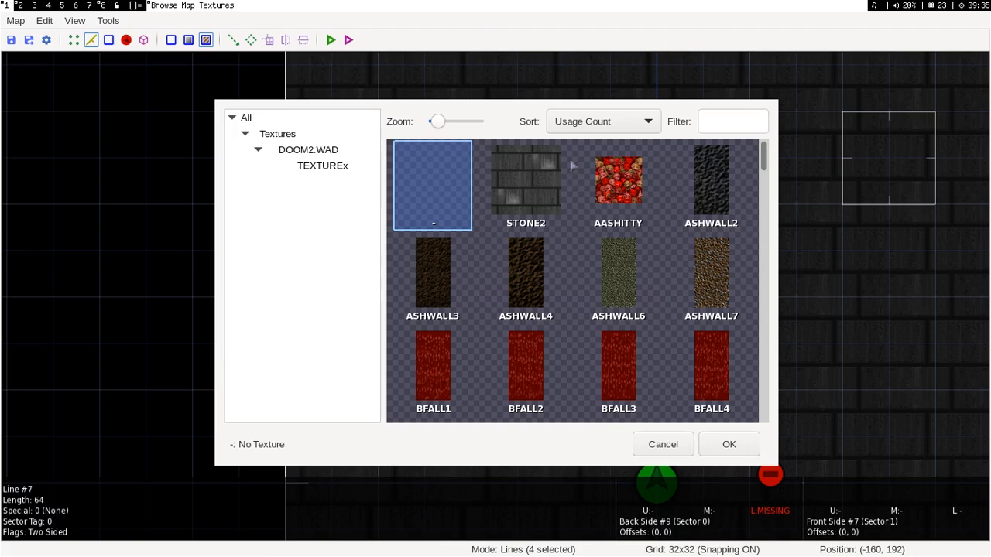
{"action": "left_click", "coordinate": [549, 168]}
{"action": "left_click", "coordinate": [515, 290]}
{"action": "left_click", "coordinate": [728, 445]}
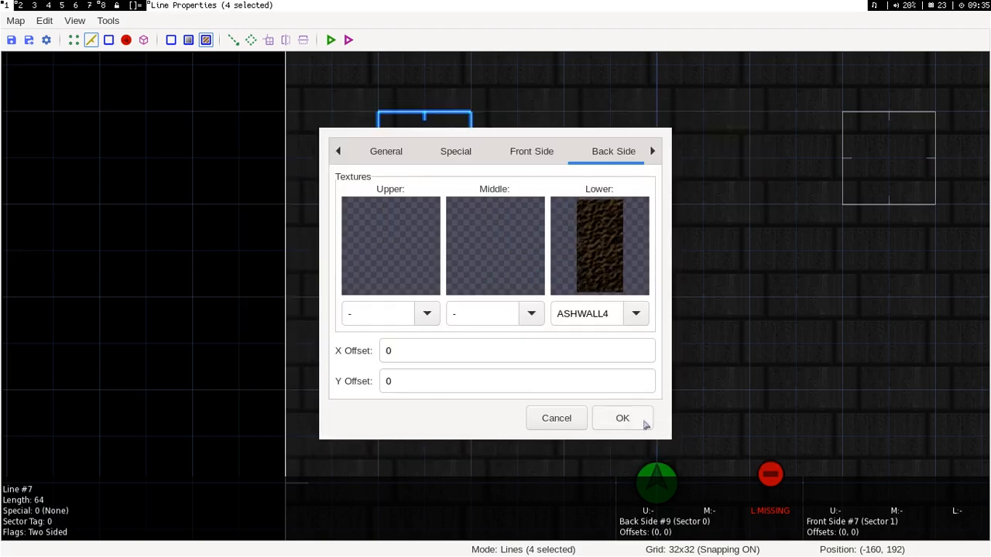
{"action": "left_click", "coordinate": [622, 415]}
Step: Apply the ASHWALL2 texture to the back side's upper part on all four lines of the right square
{"action": "left_click_drag", "start_coordinate": [178, 269], "coordinate": [157, 175]}
{"action": "scroll", "coordinate": [429, 248], "scroll_direction": "down", "scroll_amount": 1}
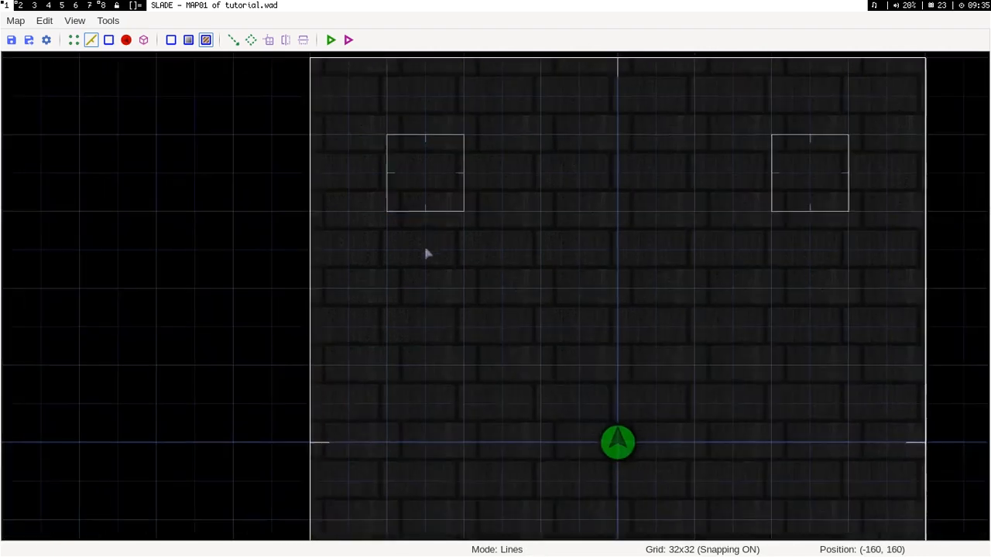
{"action": "middle_click_drag", "start_coordinate": [797, 140], "coordinate": [630, 179]}
{"action": "left_click", "coordinate": [615, 257]}
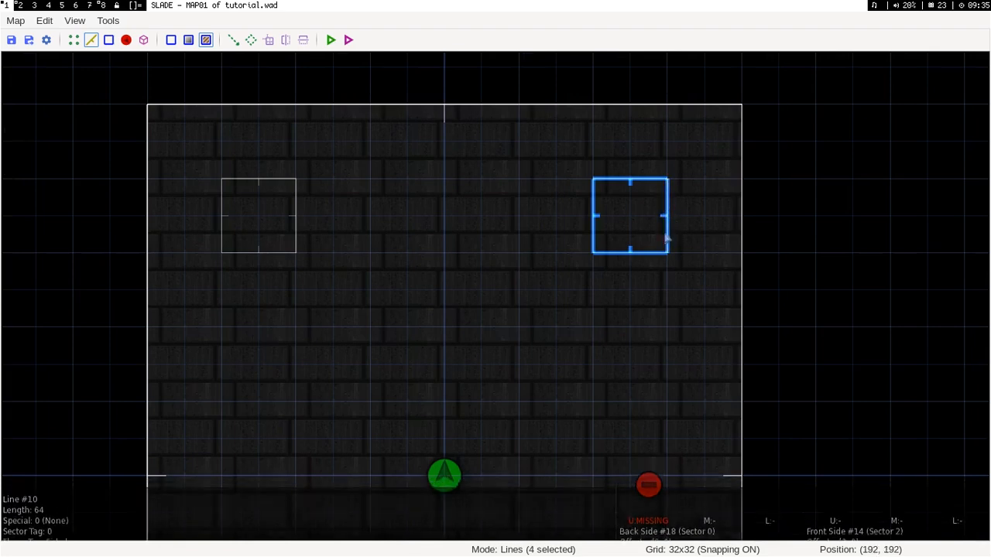
{"action": "right_click", "coordinate": [631, 253]}
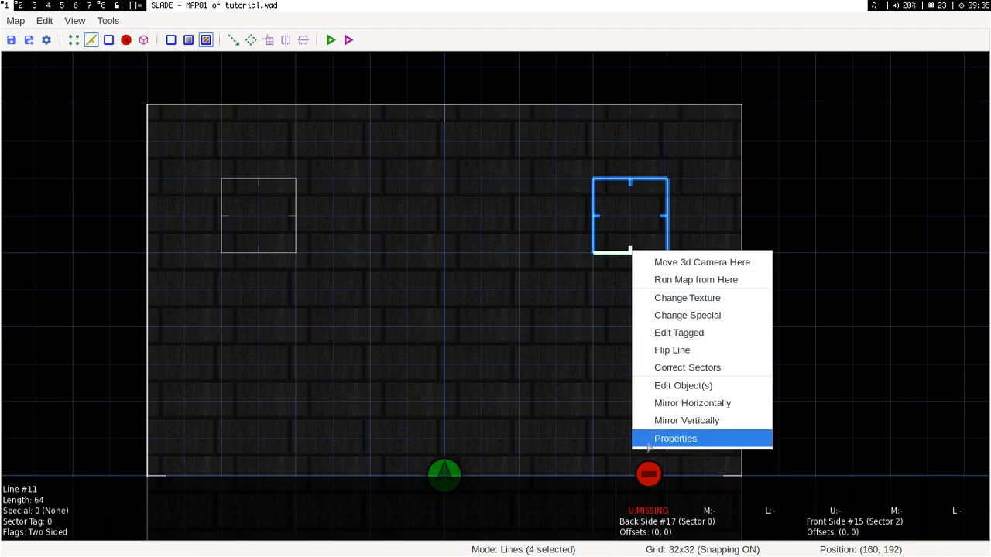
{"action": "left_click", "coordinate": [701, 438]}
{"action": "left_click", "coordinate": [595, 161]}
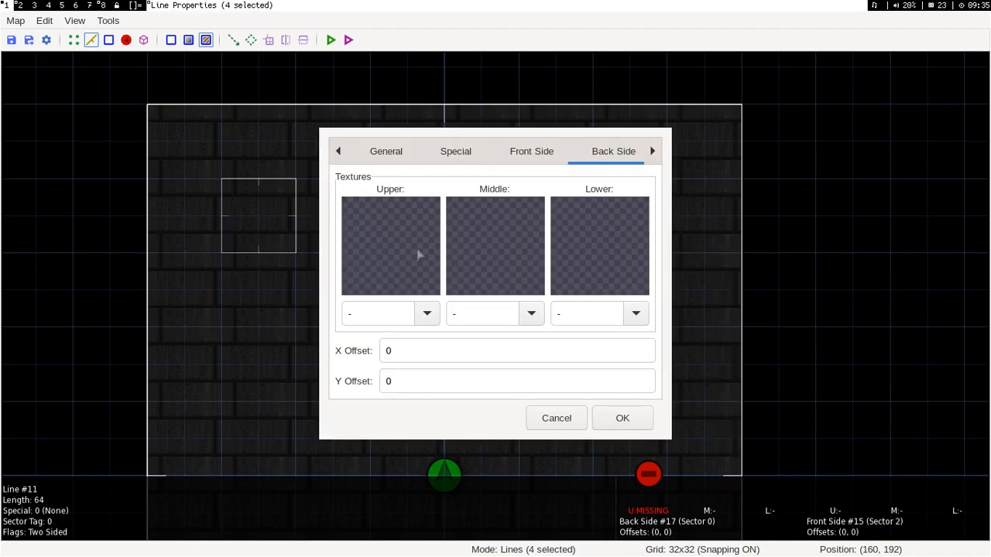
{"action": "left_click", "coordinate": [516, 154]}
{"action": "left_click", "coordinate": [613, 151]}
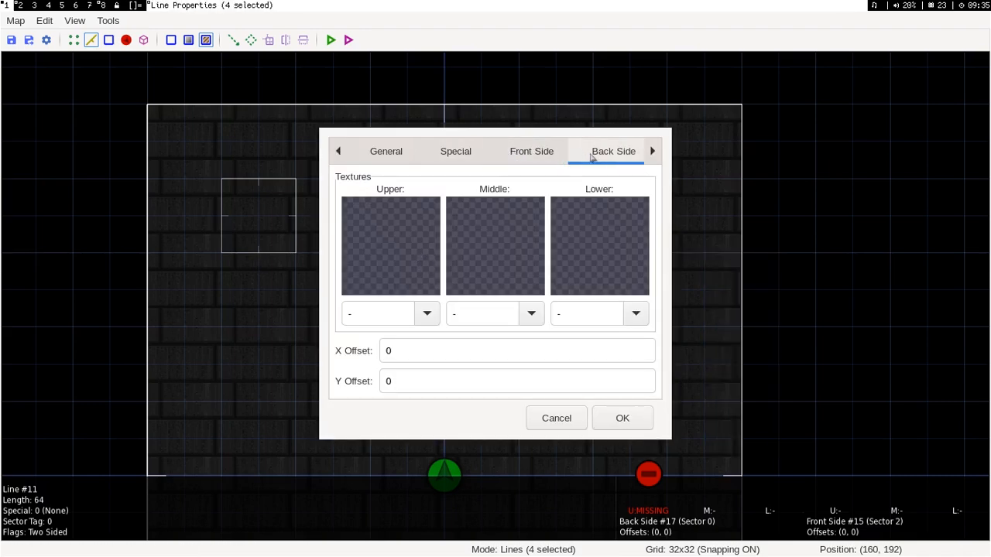
{"action": "left_click", "coordinate": [394, 216]}
{"action": "left_click", "coordinate": [433, 277]}
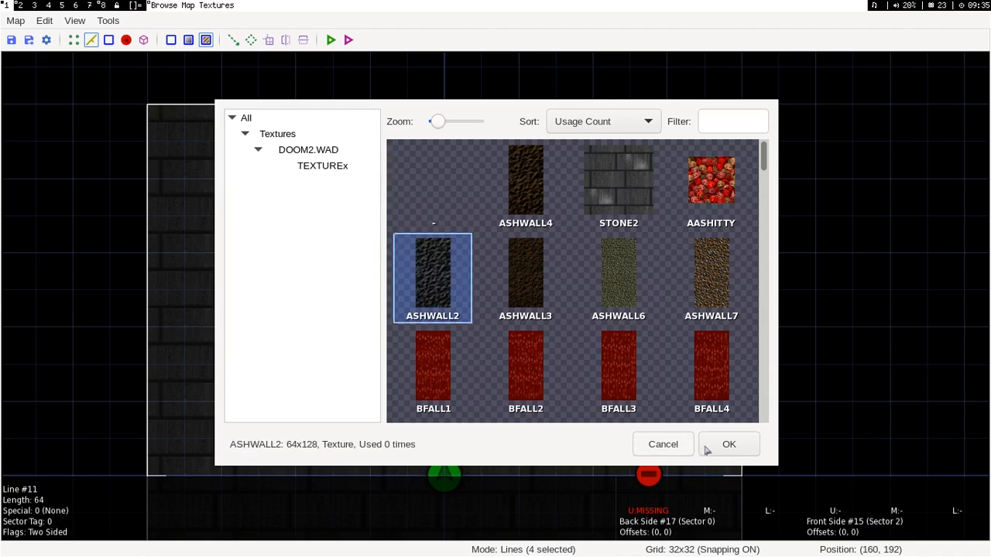
{"action": "left_click", "coordinate": [729, 445]}
{"action": "left_click", "coordinate": [621, 416]}
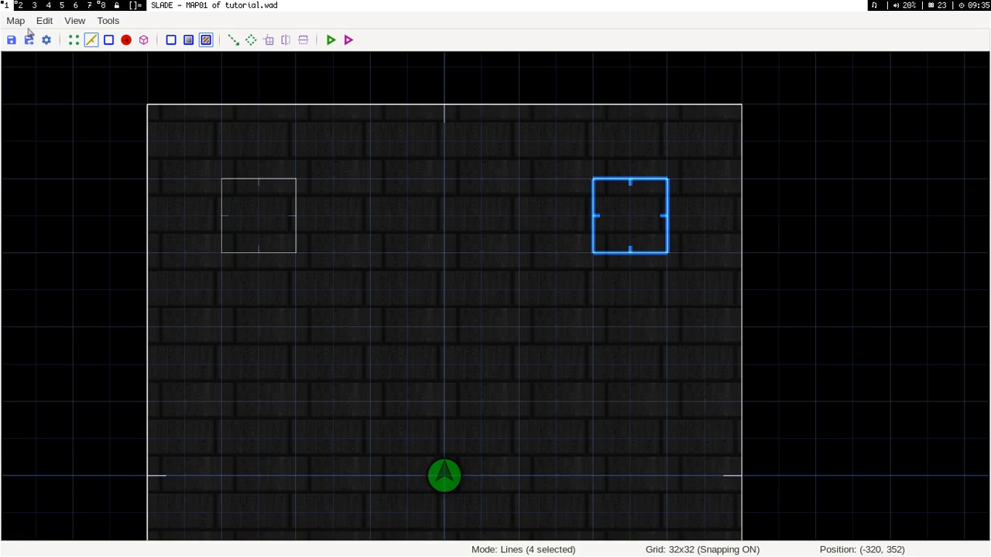
Step: Run the map with the current game settings and examine the raised brown block, shooting at it
{"action": "left_click", "coordinate": [330, 39]}
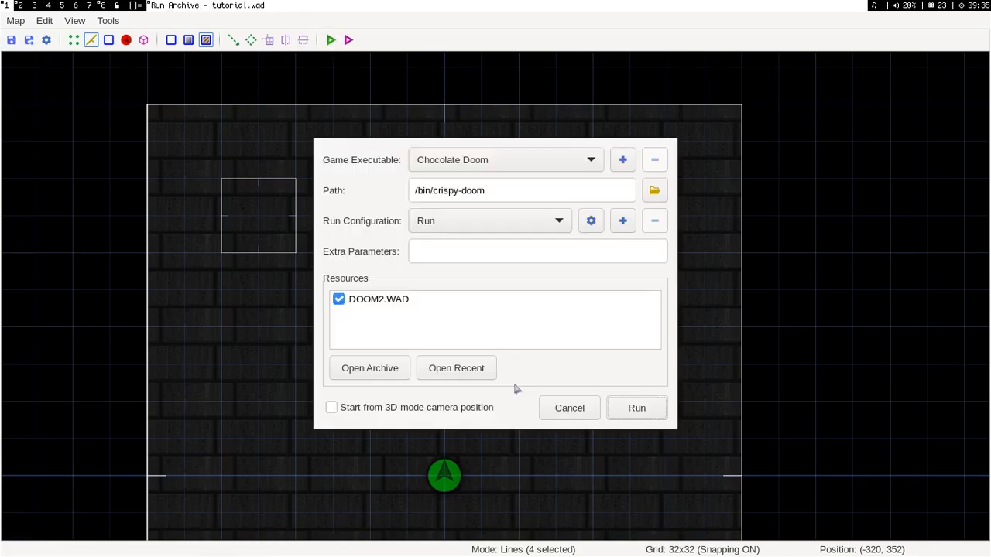
{"action": "left_click", "coordinate": [636, 408]}
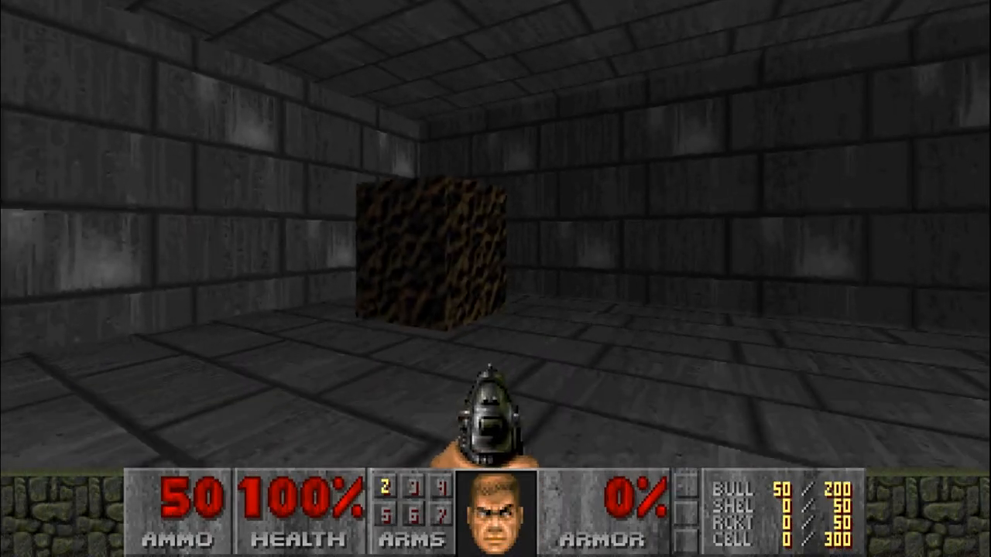
{"action": "key", "text": "w"}
{"action": "key", "text": "s"}
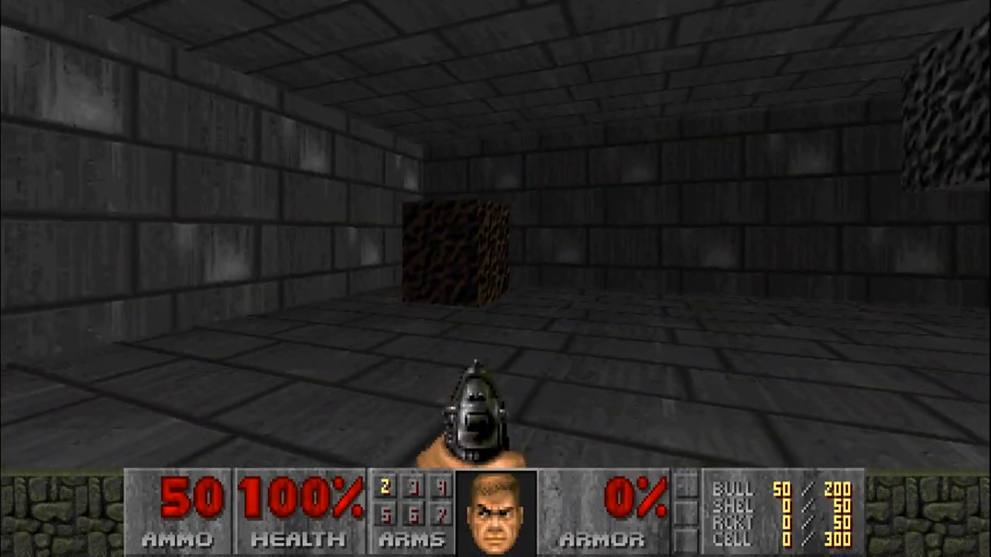
{"action": "key", "text": "w"}
{"action": "key", "text": "w"}
{"action": "key", "text": "ctrl"}
{"action": "key", "text": "ctrl"}
{"action": "key", "text": "ctrl"}
{"action": "key", "text": "ctrl"}
{"action": "key", "text": "ctrl"}
{"action": "key", "text": "s"}
{"action": "key", "text": "w"}
{"action": "key", "text": "ctrl"}
{"action": "key", "text": "ctrl"}
{"action": "key", "text": "s"}
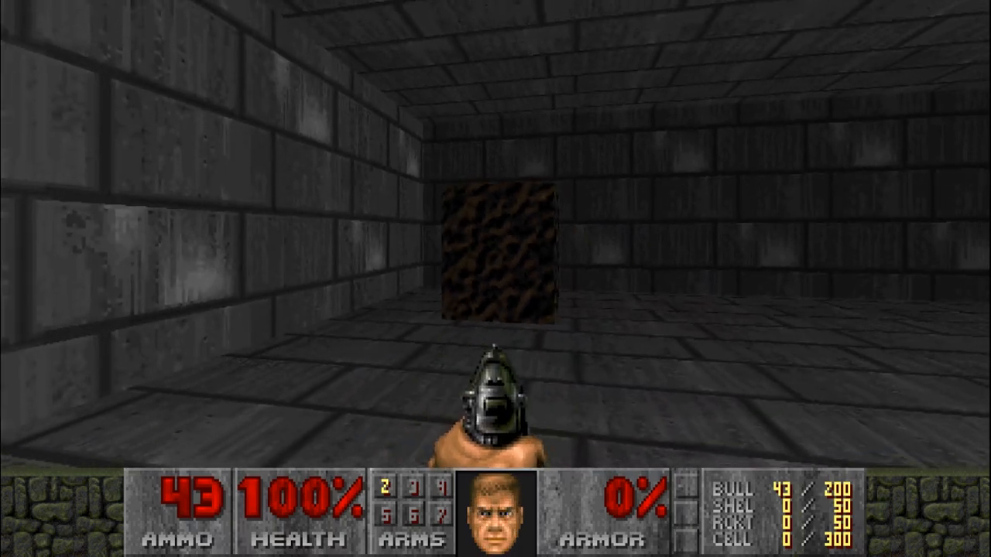
Step: Examine the block hanging from the ceiling, shoot at it, view both blocks from a distance and quit the game
{"action": "key", "text": "d"}
{"action": "key", "text": "ctrl"}
{"action": "key", "text": "ctrl"}
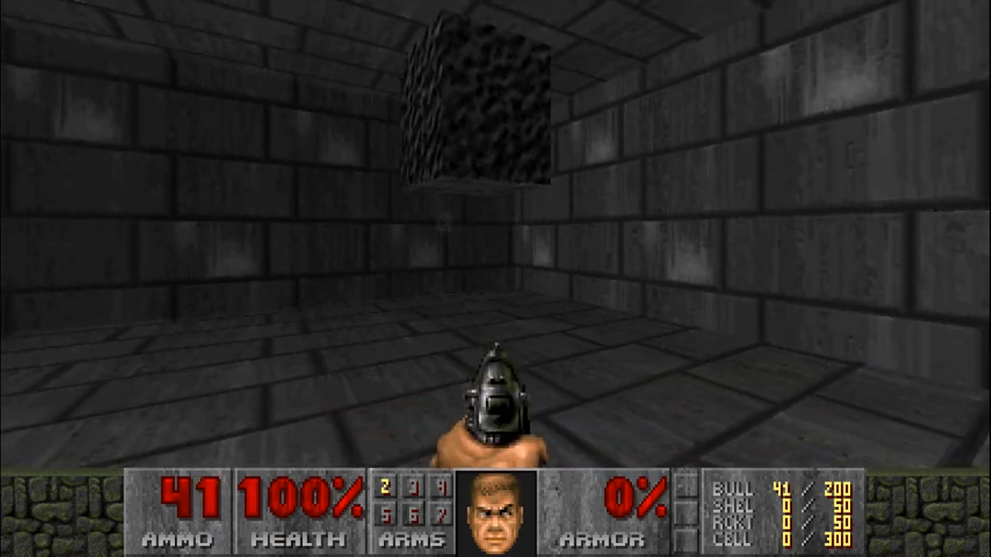
{"action": "key", "text": "d"}
{"action": "key", "text": "ctrl"}
{"action": "key", "text": "ctrl"}
{"action": "key", "text": "a"}
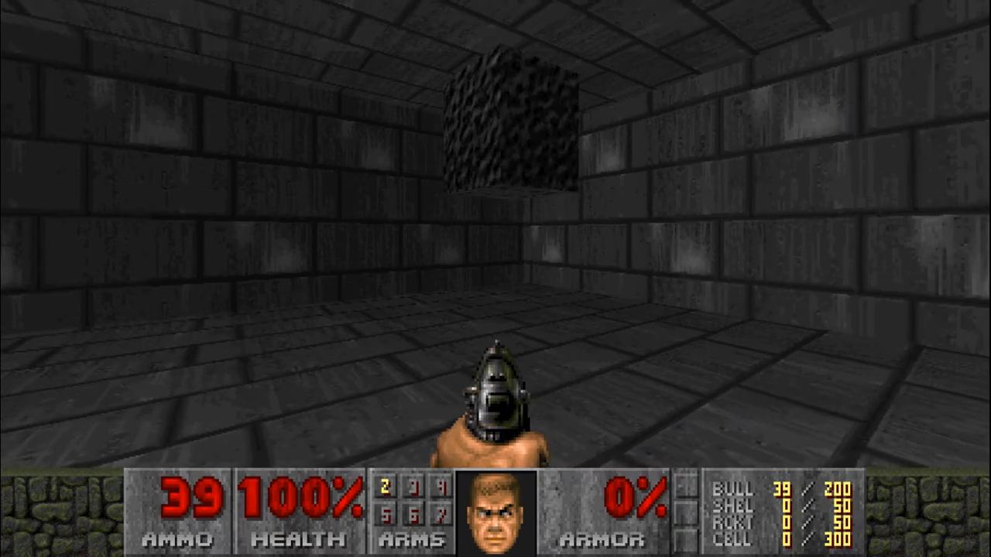
{"action": "key", "text": "d"}
{"action": "key", "text": "s"}
{"action": "key", "text": "d"}
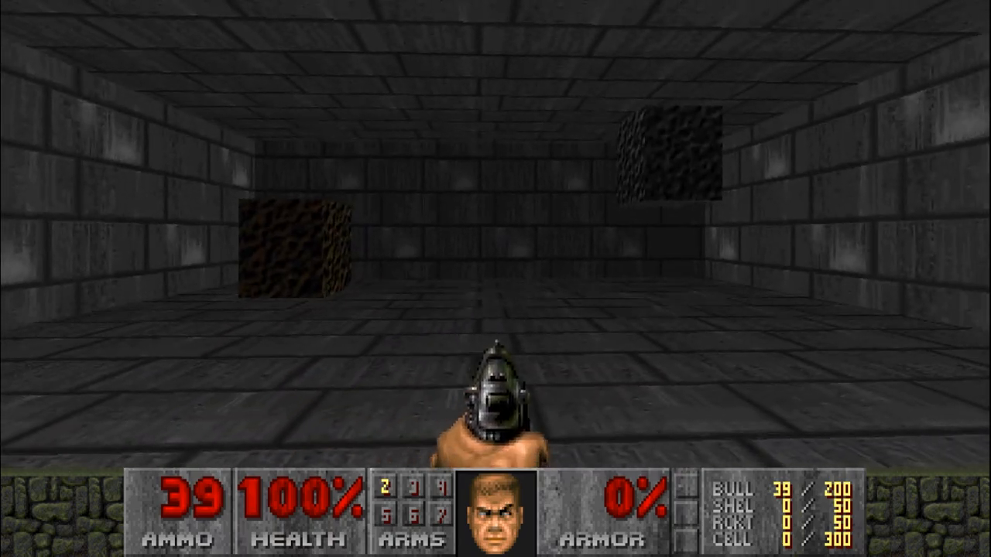
{"action": "key", "text": "F10"}
{"action": "key", "text": "y"}
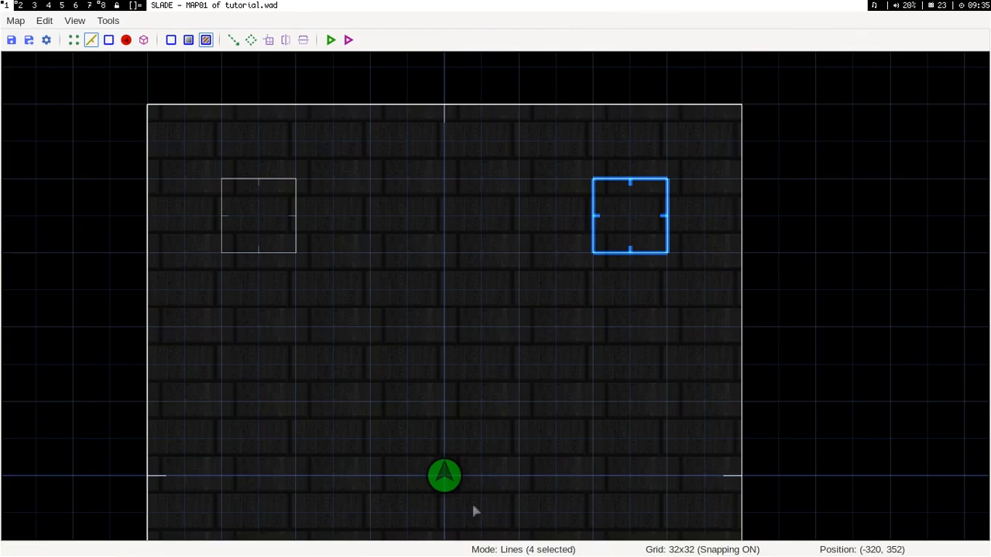
Step: Draw a wider rectangle overlapping the upper part of the room and enclosing both small squares
{"action": "scroll", "coordinate": [465, 263], "scroll_direction": "down", "scroll_amount": 4}
{"action": "scroll", "coordinate": [470, 269], "scroll_direction": "up", "scroll_amount": 5}
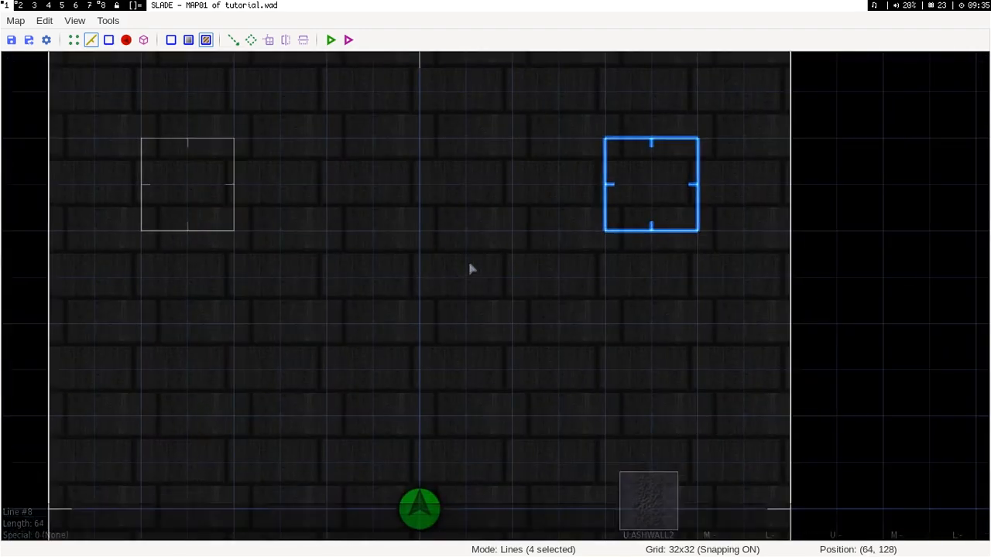
{"action": "scroll", "coordinate": [465, 272], "scroll_direction": "down", "scroll_amount": 3}
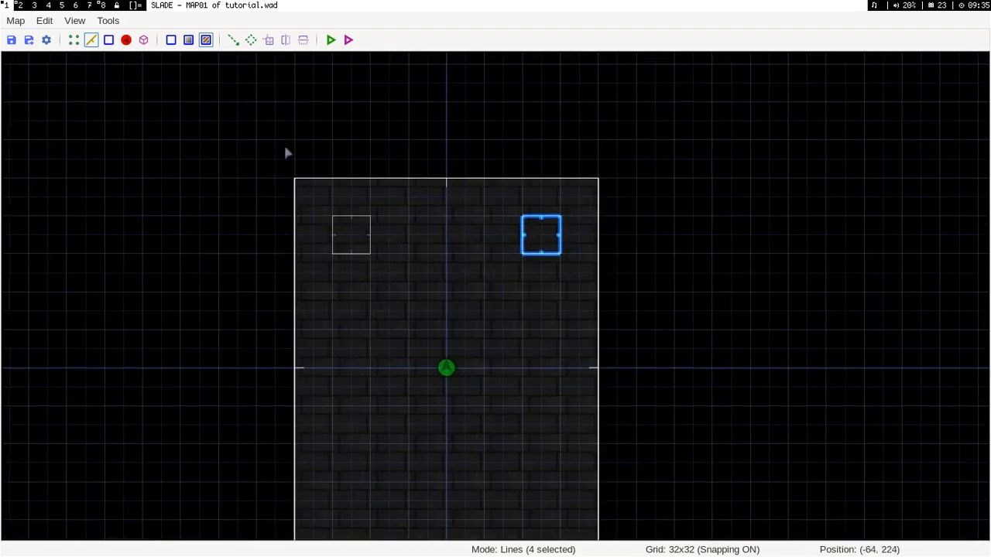
{"action": "key", "text": "shift+space"}
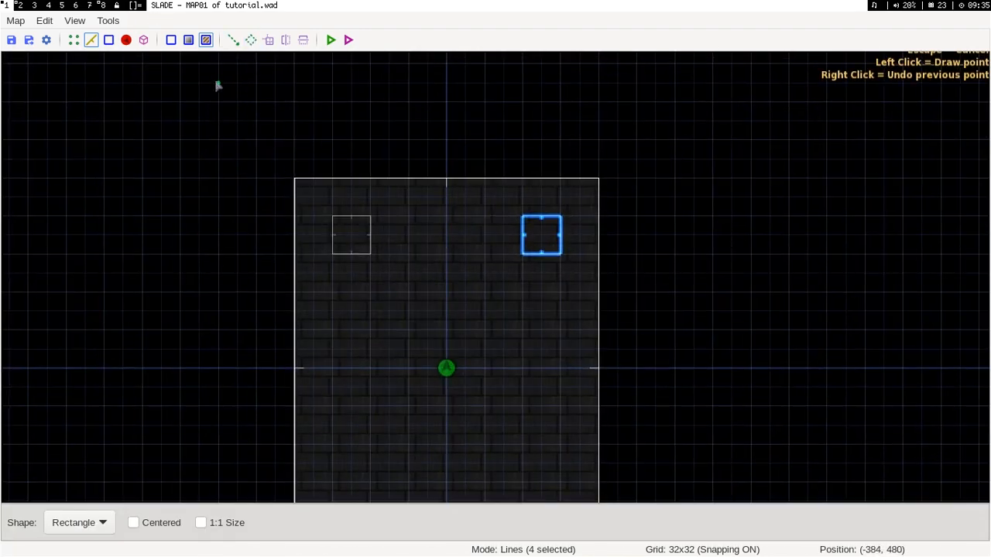
{"action": "left_click", "coordinate": [218, 102]}
{"action": "left_click", "coordinate": [732, 405]}
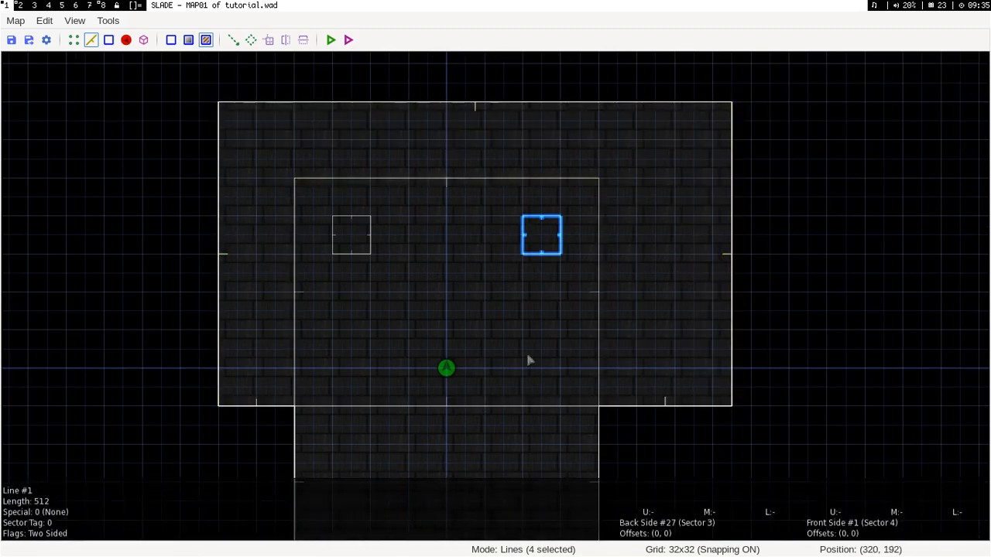
Step: In 3D mode, select the floor of the inner room sector and lower it to a height of -208
{"action": "key", "text": "q"}
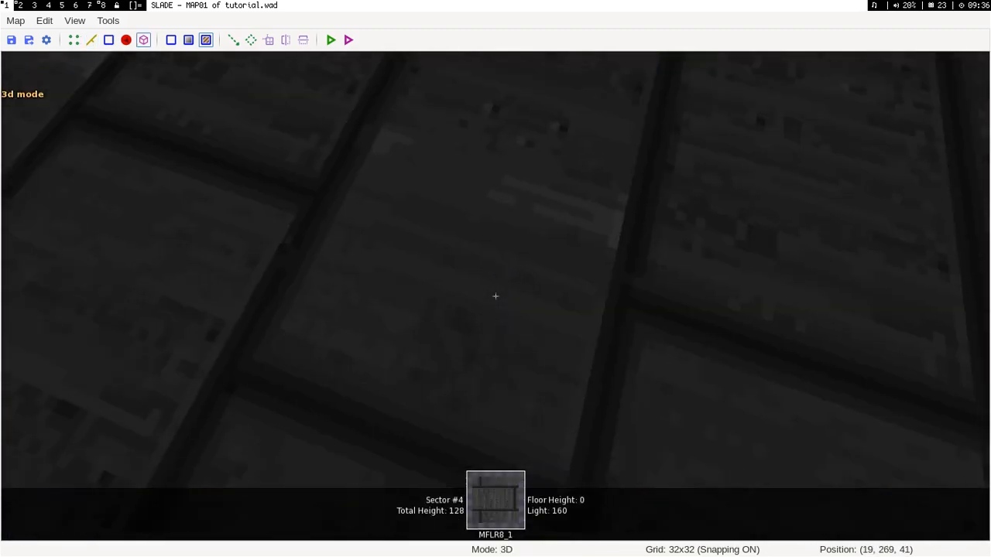
{"action": "left_click", "coordinate": [496, 295]}
{"action": "scroll", "coordinate": [496, 296], "scroll_direction": "down", "scroll_amount": 20}
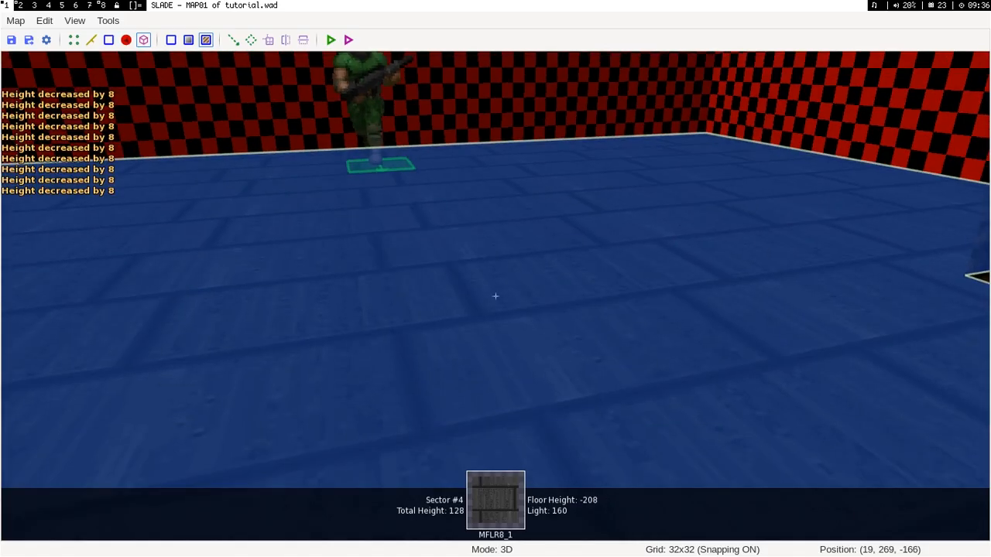
Step: Deselect the floor of the sunken inner sector and set its ceiling height to -96
{"action": "left_click", "coordinate": [495, 295]}
{"action": "key", "text": "w"}
{"action": "key", "text": "s"}
{"action": "key", "text": "w"}
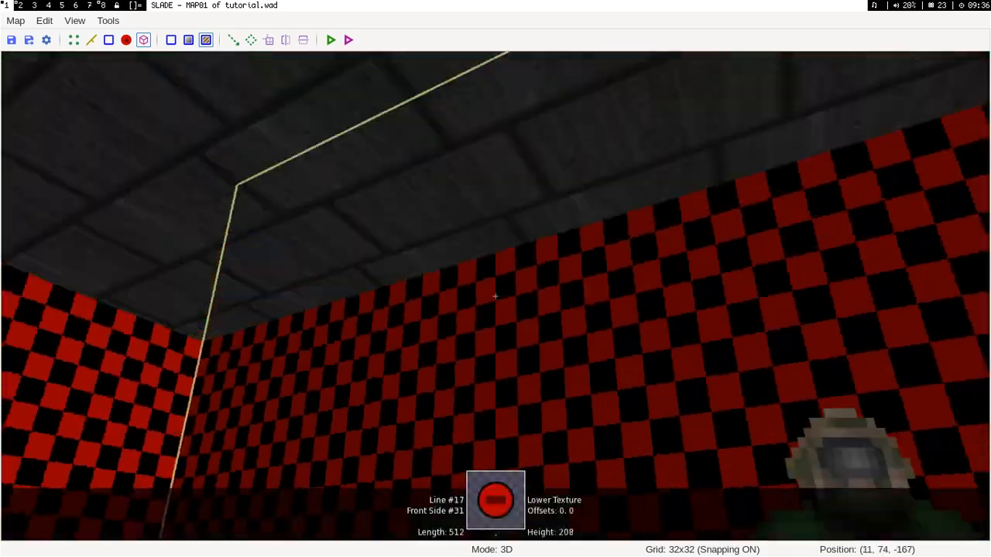
{"action": "key", "text": "a"}
{"action": "scroll", "coordinate": [495, 296], "scroll_direction": "up", "scroll_amount": 2}
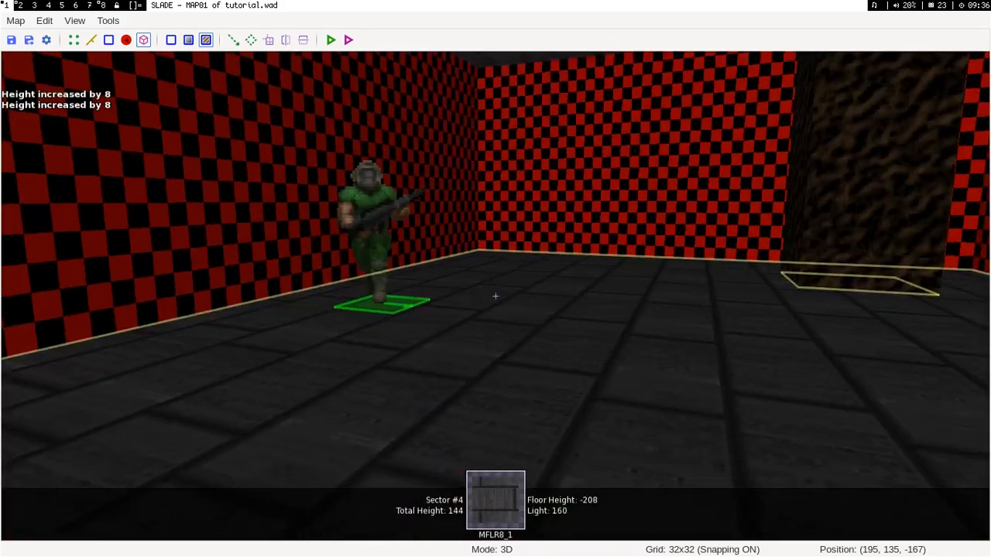
{"action": "key", "text": "w"}
{"action": "scroll", "coordinate": [495, 296], "scroll_direction": "up", "scroll_amount": 16}
{"action": "scroll", "coordinate": [496, 295], "scroll_direction": "down", "scroll_amount": 20}
{"action": "key", "text": "d"}
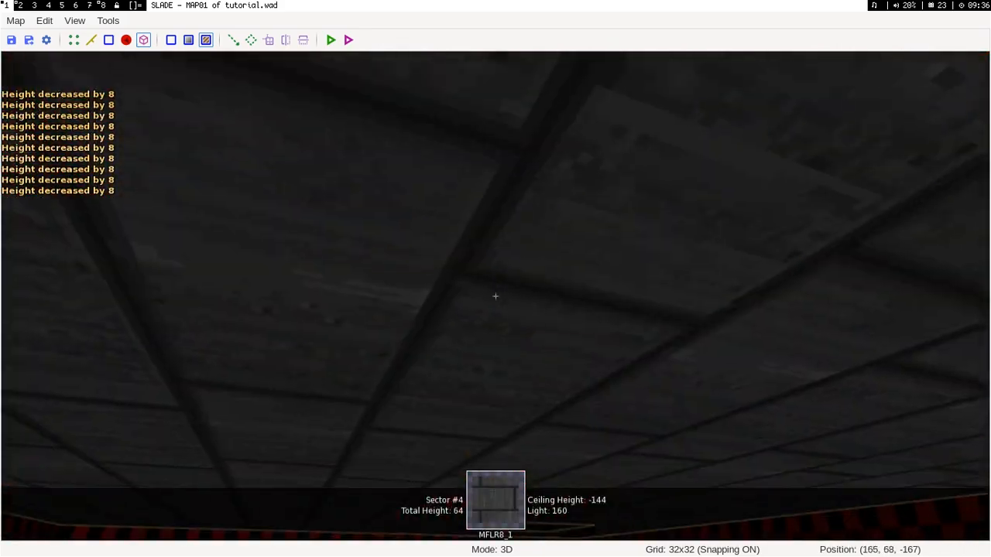
{"action": "scroll", "coordinate": [495, 296], "scroll_direction": "down", "scroll_amount": 6}
{"action": "scroll", "coordinate": [496, 296], "scroll_direction": "up", "scroll_amount": 12}
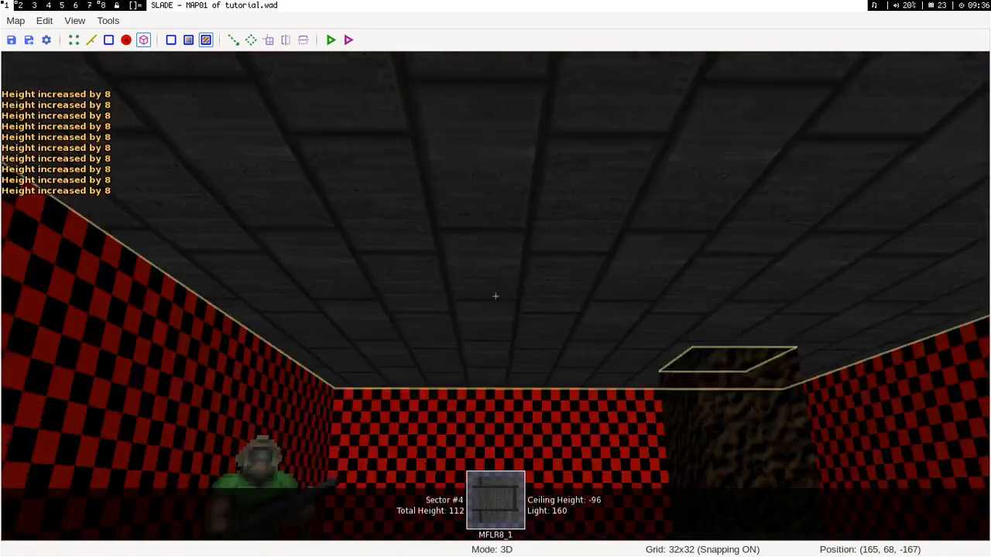
Step: Return to the 2D map and examine the layout of the inner room sector in sectors mode
{"action": "key", "text": "q"}
{"action": "left_click_drag", "start_coordinate": [121, 34], "coordinate": [118, 36]}
{"action": "left_click", "coordinate": [108, 40]}
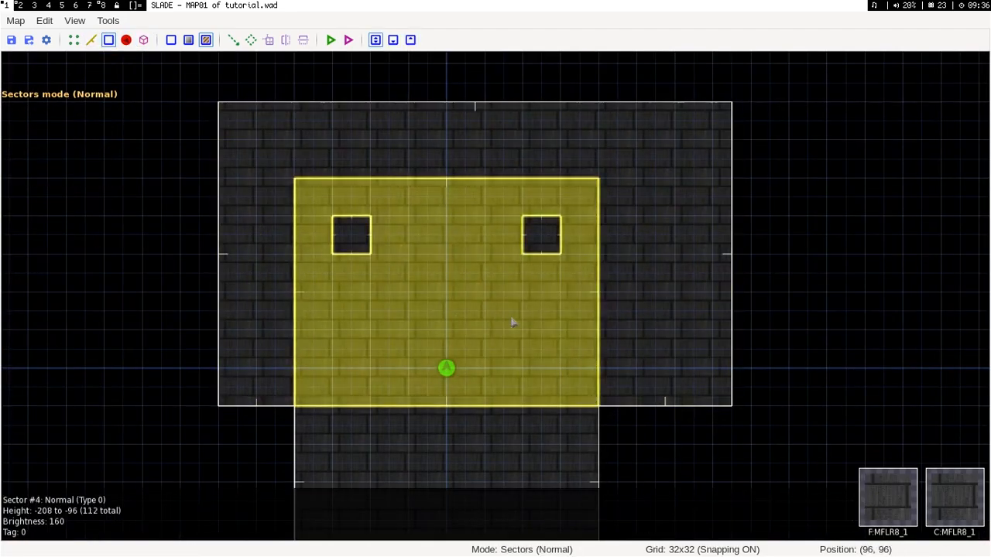
{"action": "key", "text": "q"}
{"action": "key", "text": "q"}
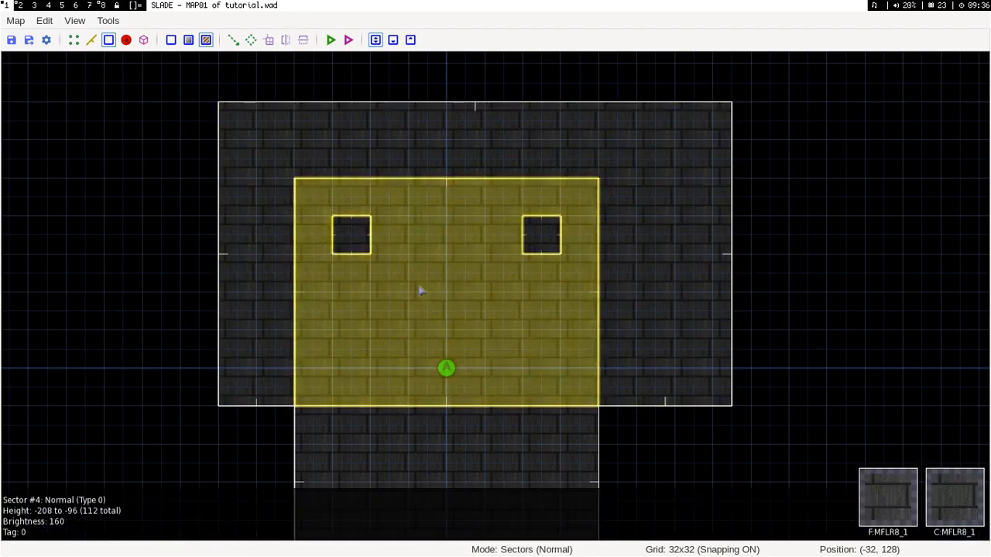
{"action": "scroll", "coordinate": [42, 155], "scroll_direction": "down", "scroll_amount": 5}
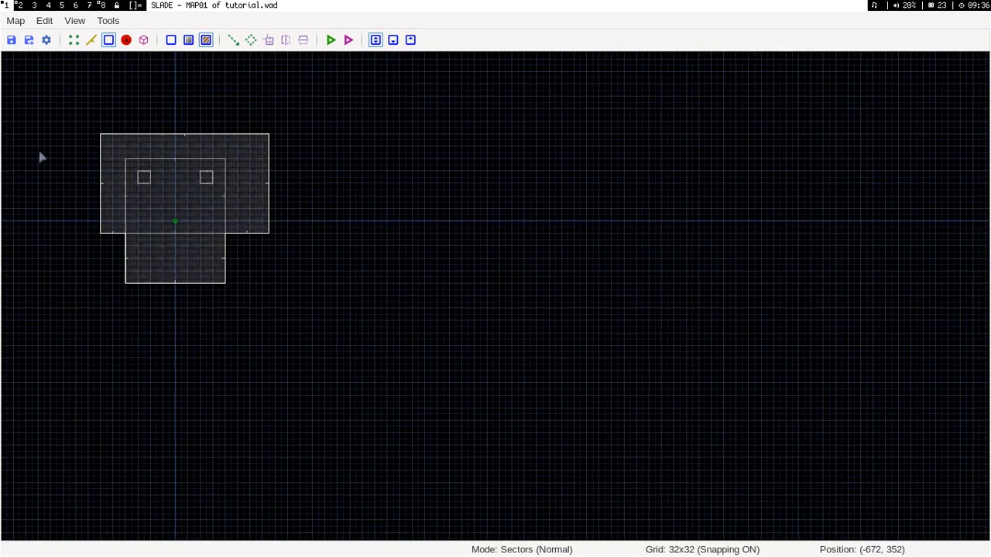
{"action": "scroll", "coordinate": [41, 158], "scroll_direction": "up", "scroll_amount": 5}
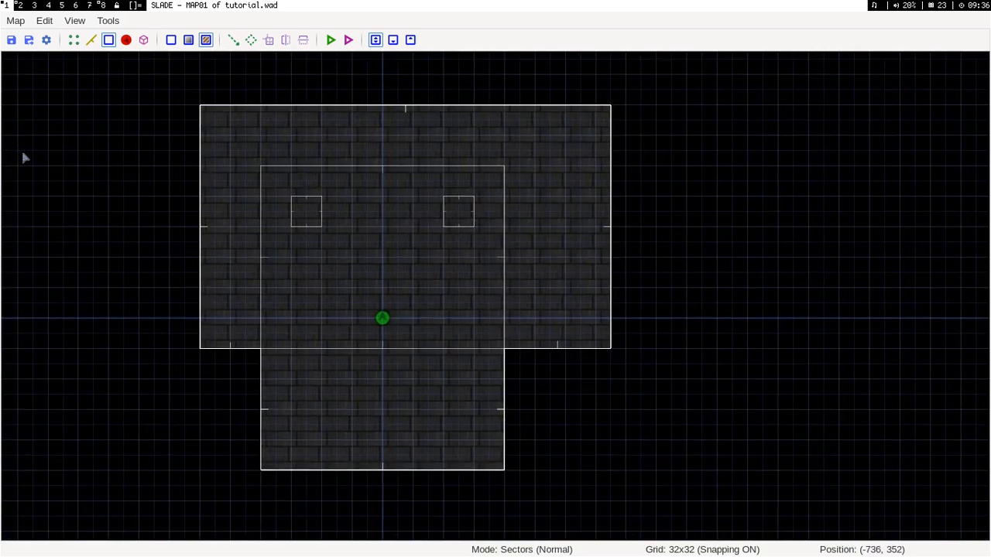
Step: Create a thing at (-64, 96) in the inner sector and set its type to Pile of Skulls
{"action": "left_click", "coordinate": [127, 40]}
{"action": "right_click", "coordinate": [357, 274]}
{"action": "left_click", "coordinate": [378, 322]}
{"action": "double_click", "coordinate": [351, 275]}
{"action": "left_click", "coordinate": [402, 290]}
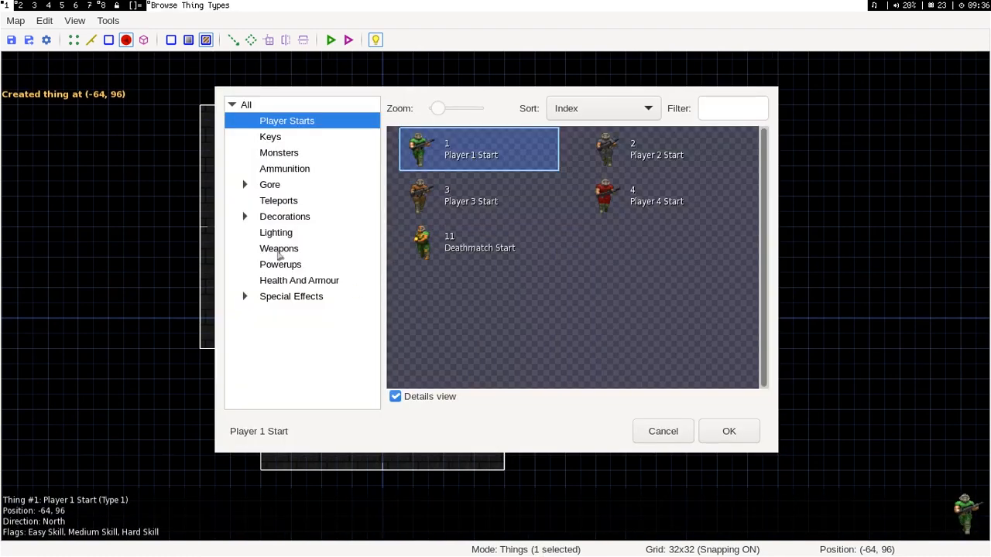
{"action": "left_click", "coordinate": [264, 188]}
{"action": "scroll", "coordinate": [480, 247], "scroll_direction": "down", "scroll_amount": 5}
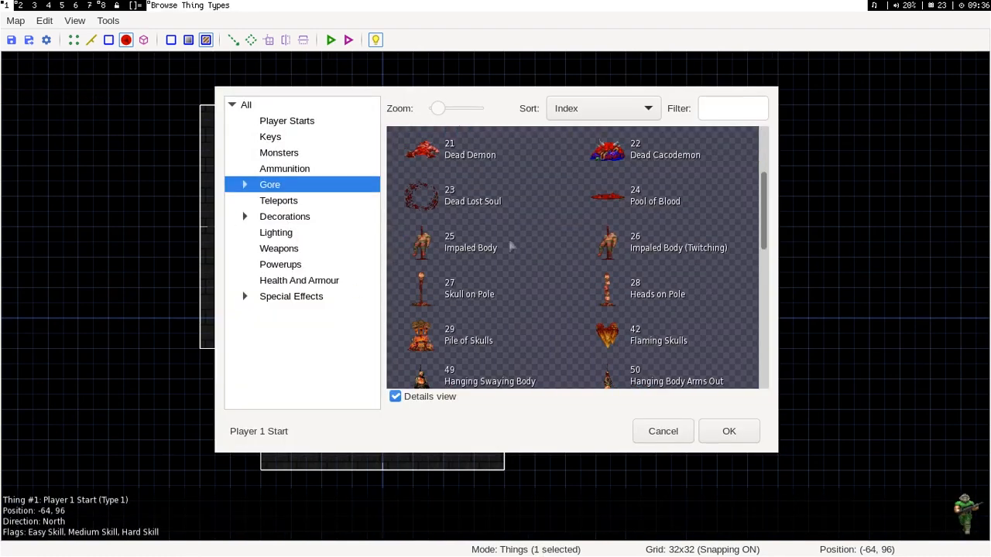
{"action": "left_click", "coordinate": [445, 260]}
{"action": "left_click", "coordinate": [712, 431]}
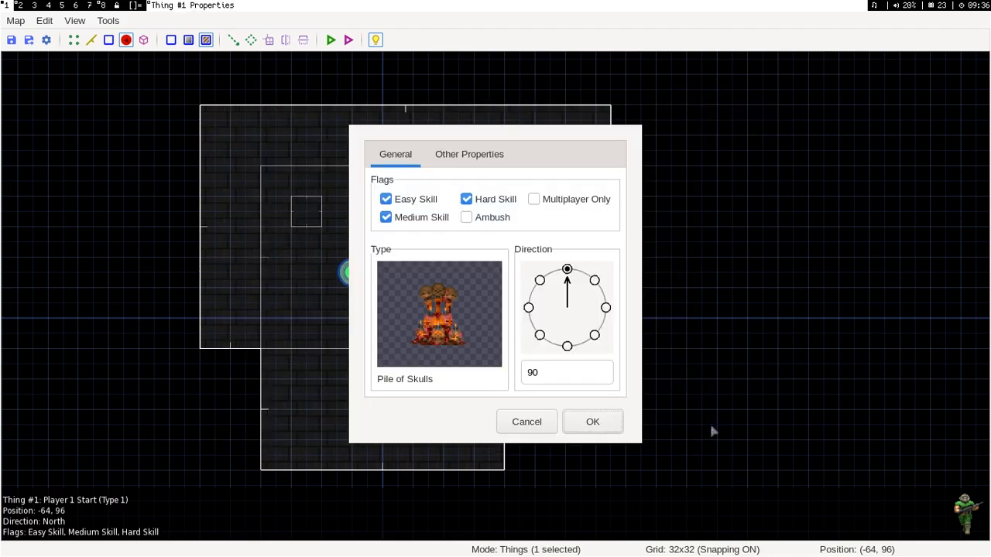
{"action": "left_click", "coordinate": [609, 419]}
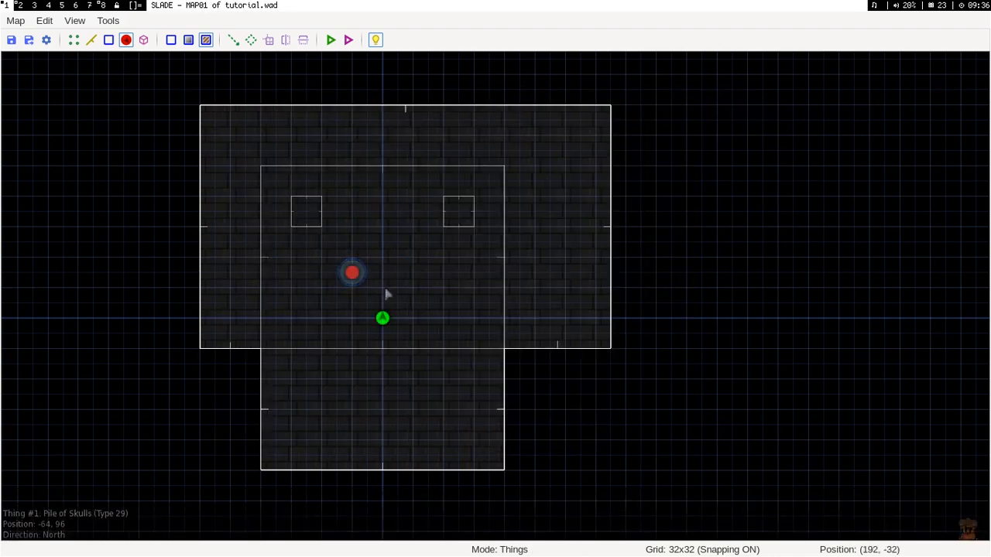
Step: Run the map, examine the sunken room's untextured walls around the pile of skulls, and quit the game
{"action": "left_click", "coordinate": [331, 40]}
{"action": "left_click", "coordinate": [621, 399]}
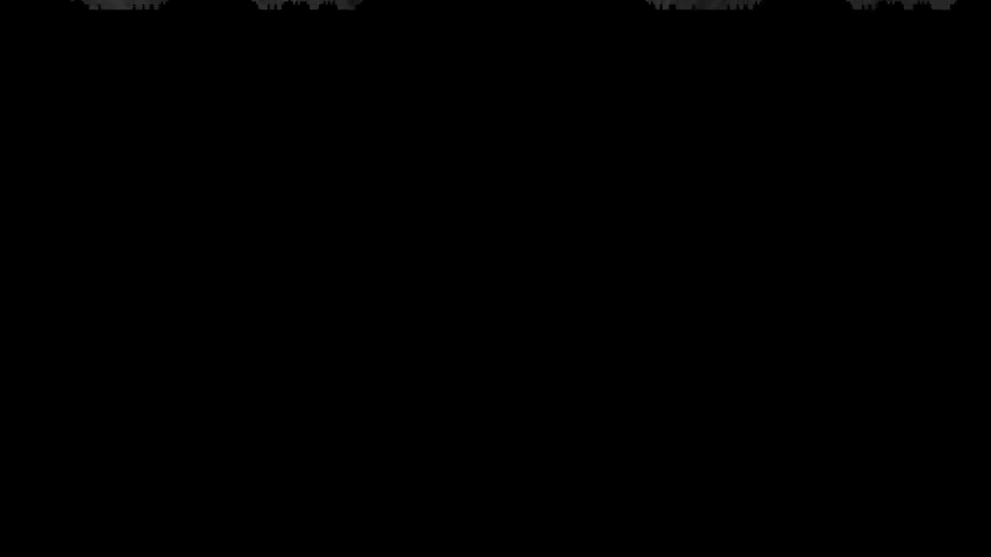
{"action": "key", "text": "a"}
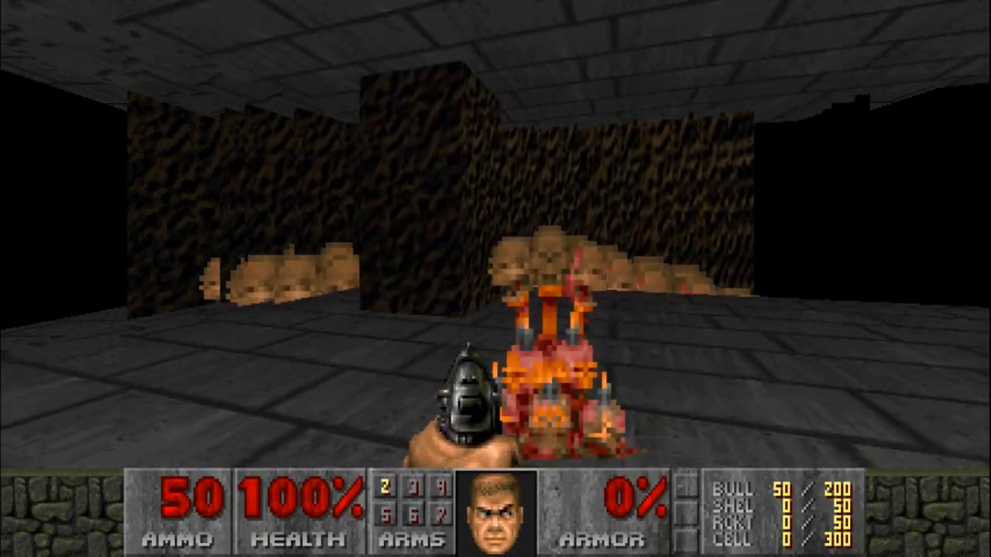
{"action": "key", "text": "w"}
{"action": "key", "text": "a"}
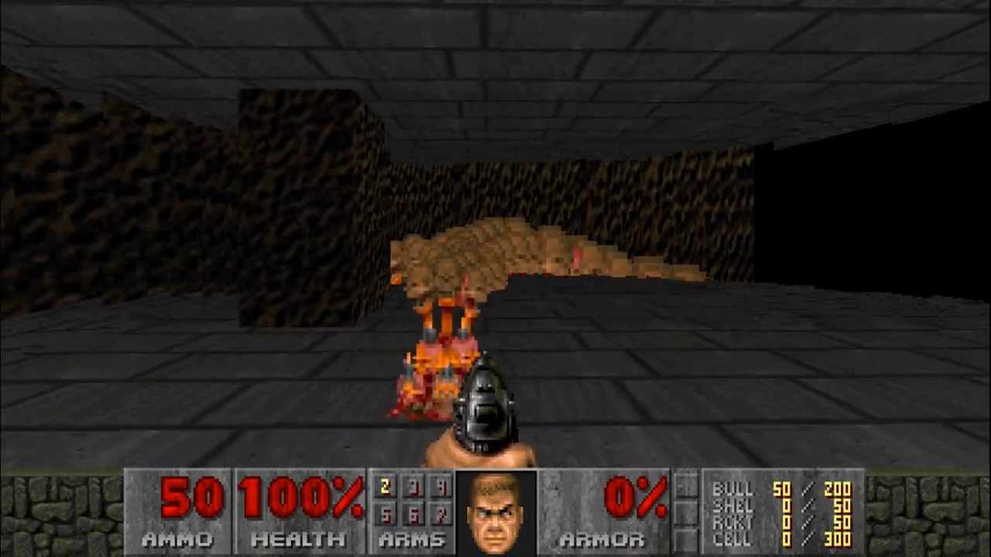
{"action": "key", "text": "w"}
{"action": "key", "text": "s"}
{"action": "key", "text": "F10"}
{"action": "key", "text": "y"}
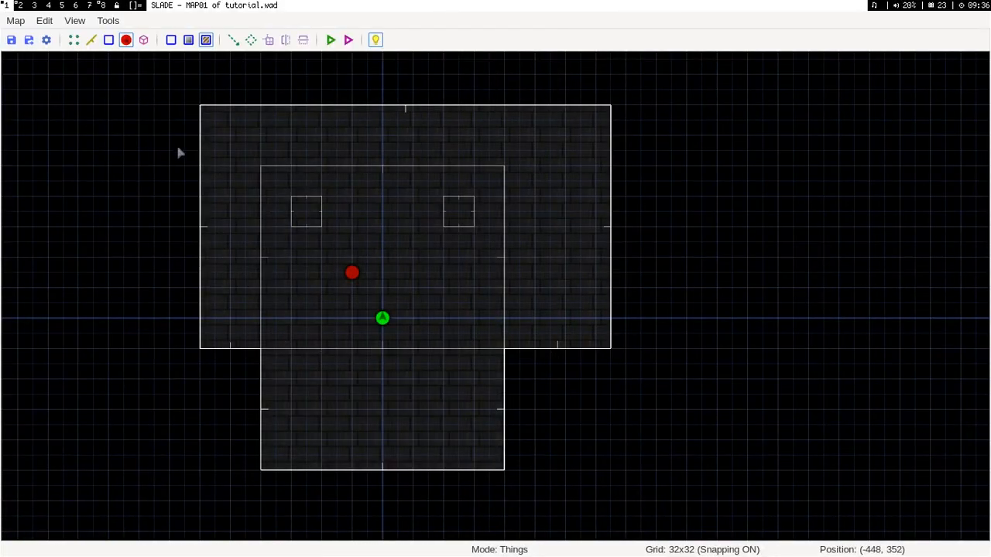
Step: In 3D mode, examine the missing lower textures on the sunken room's walls and block, and return to the 2D map
{"action": "key", "text": "q"}
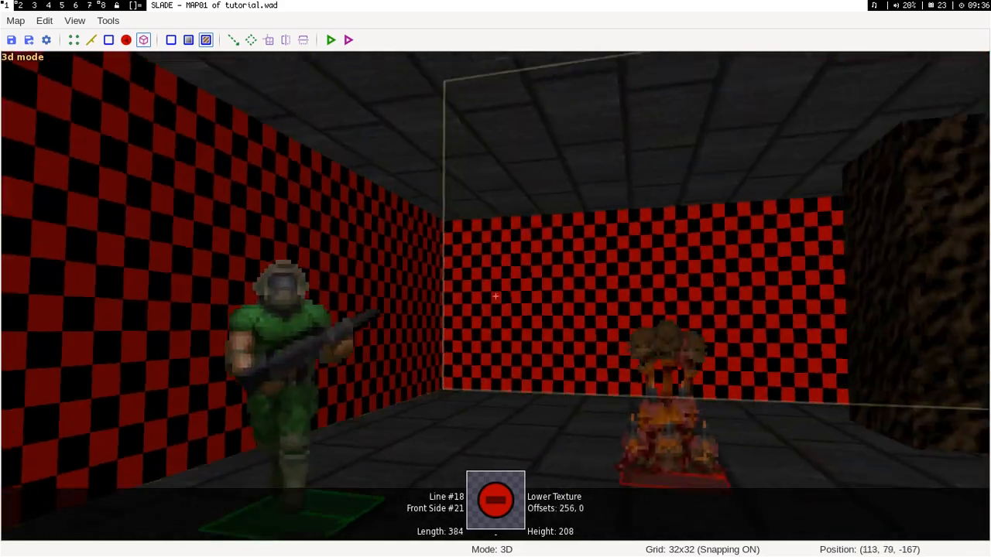
{"action": "key", "text": "w"}
{"action": "key", "text": "s"}
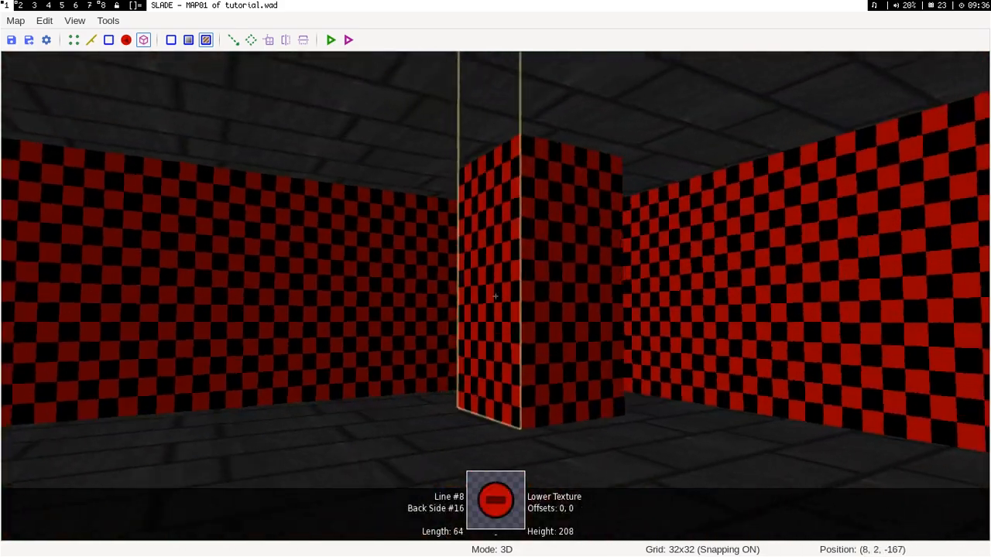
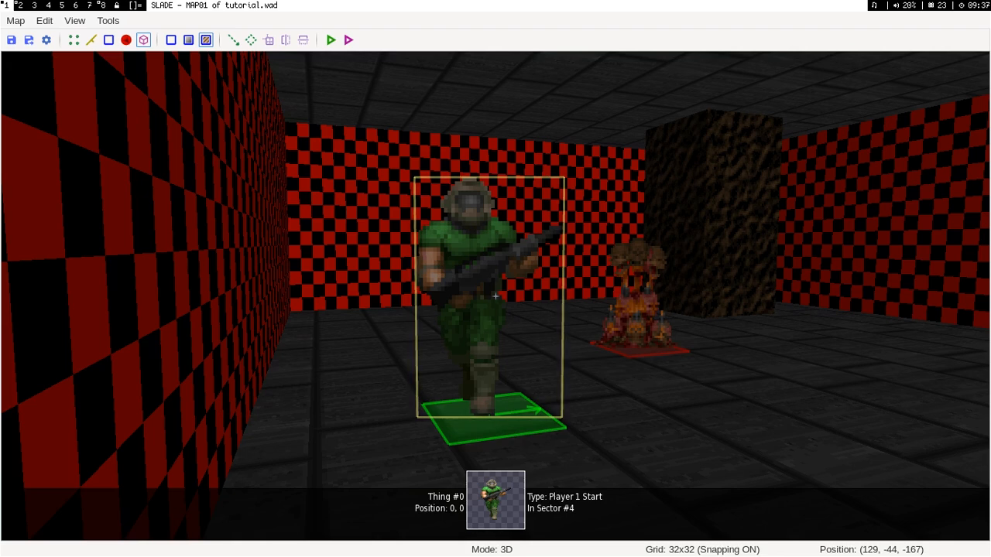
{"action": "key", "text": "q"}
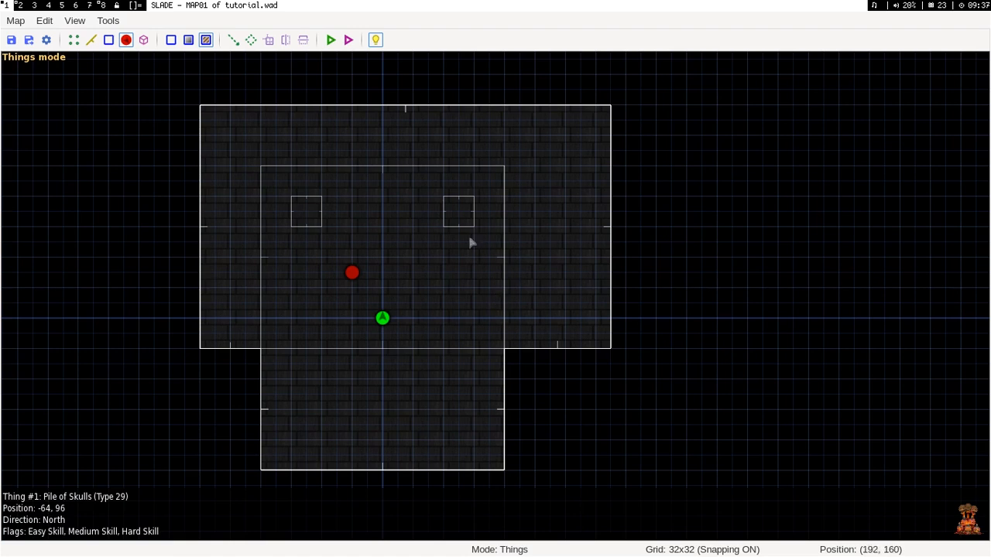
{"action": "left_click", "coordinate": [103, 5]}
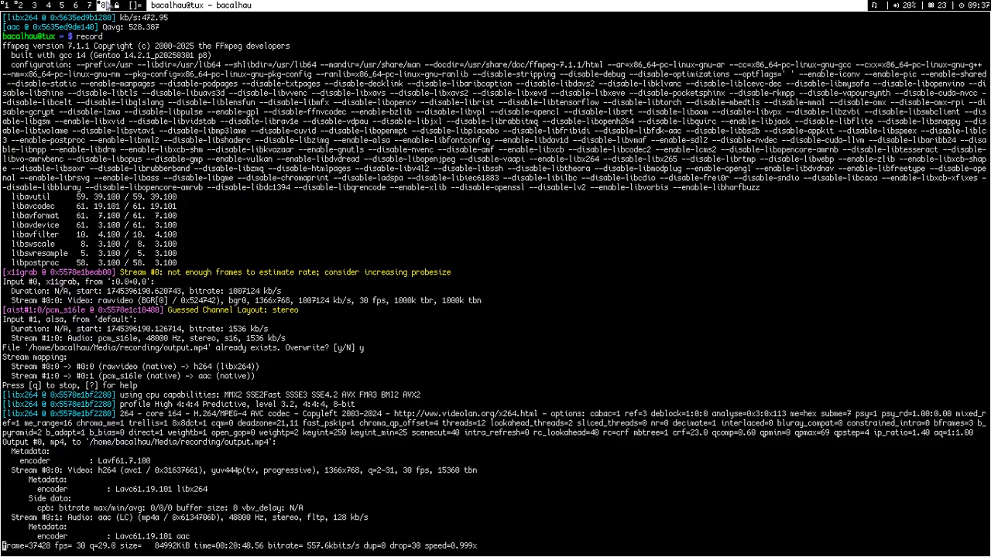